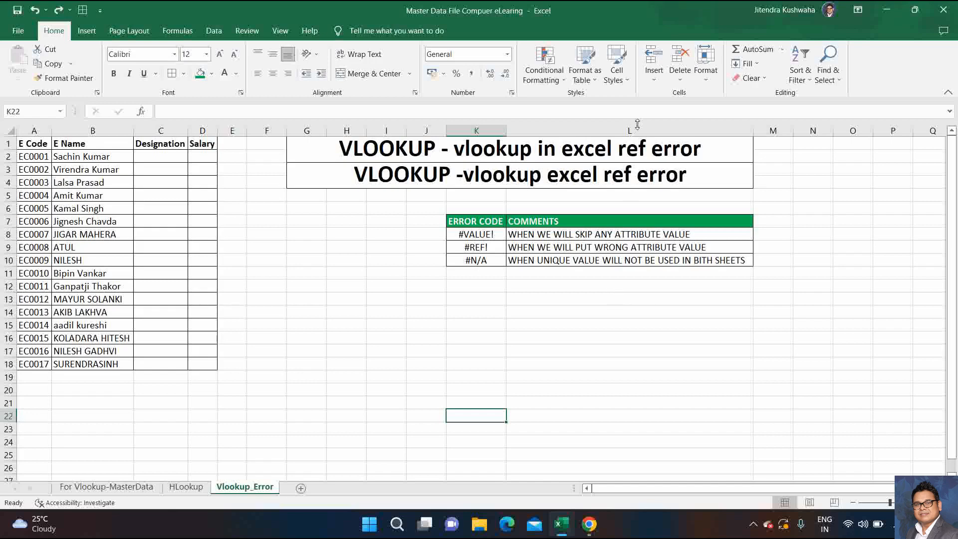
click(463, 236)
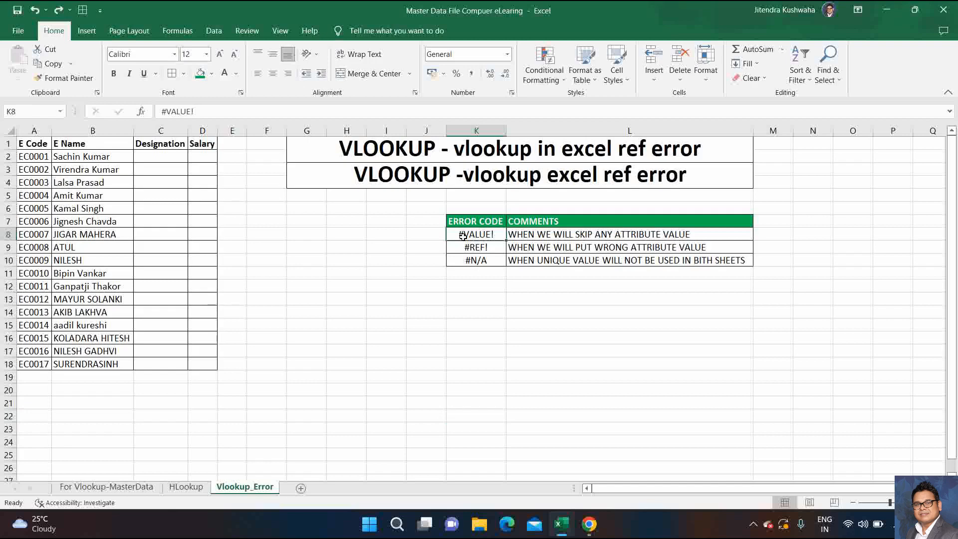
click(444, 285)
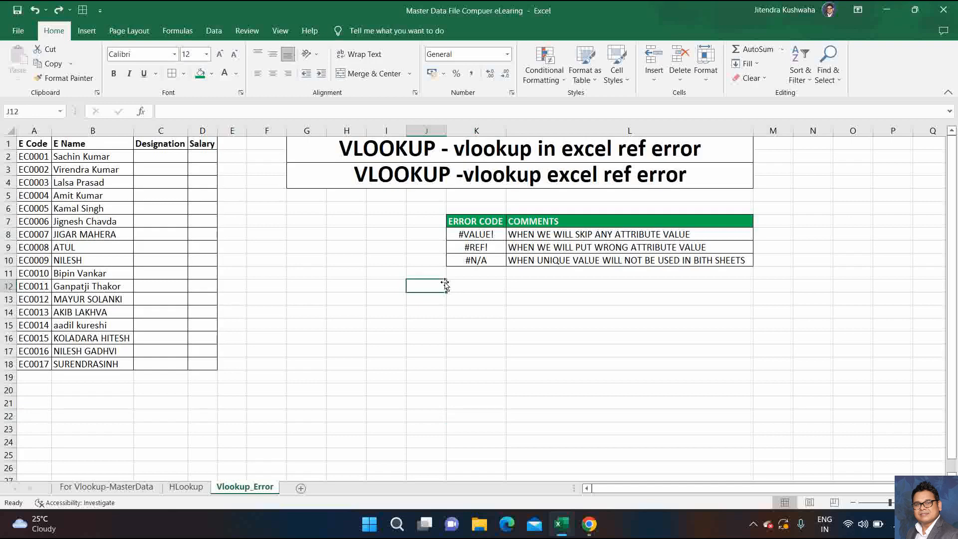
click(147, 156)
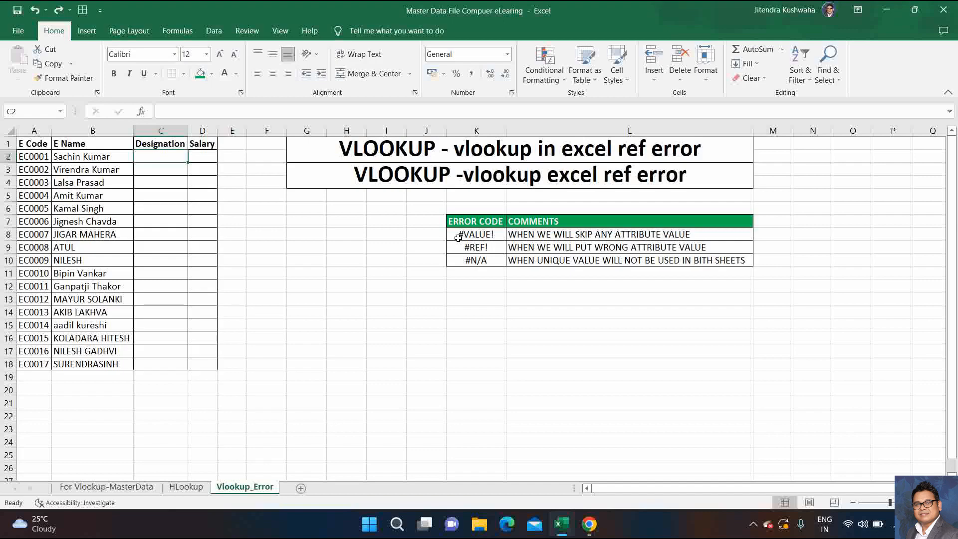
Switch to Chrome and look through the video list of the Computer eLearning YouTube channel
key(alt+Tab)
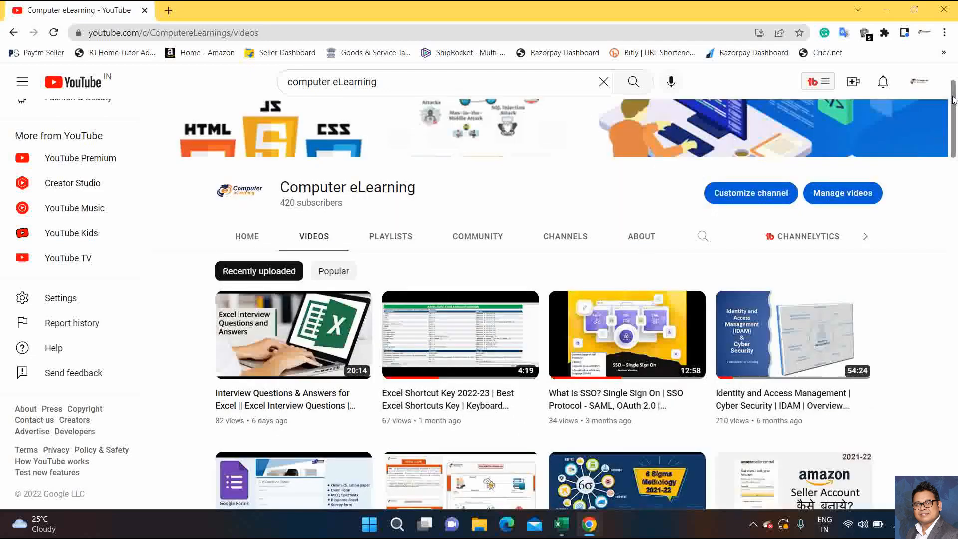
drag(956, 101, 956, 131)
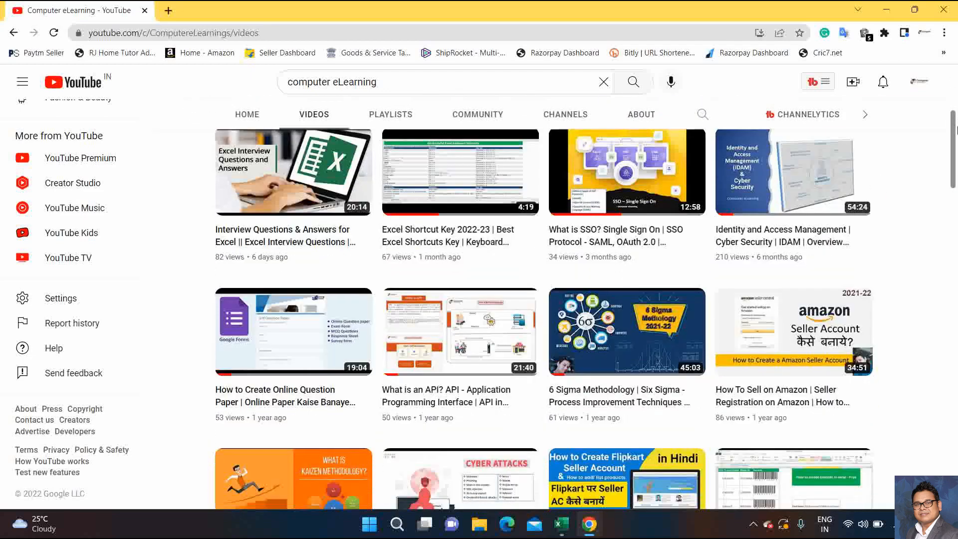
mouse_move(957, 131)
mouse_down()
mouse_move(955, 105)
mouse_move(957, 122)
mouse_up()
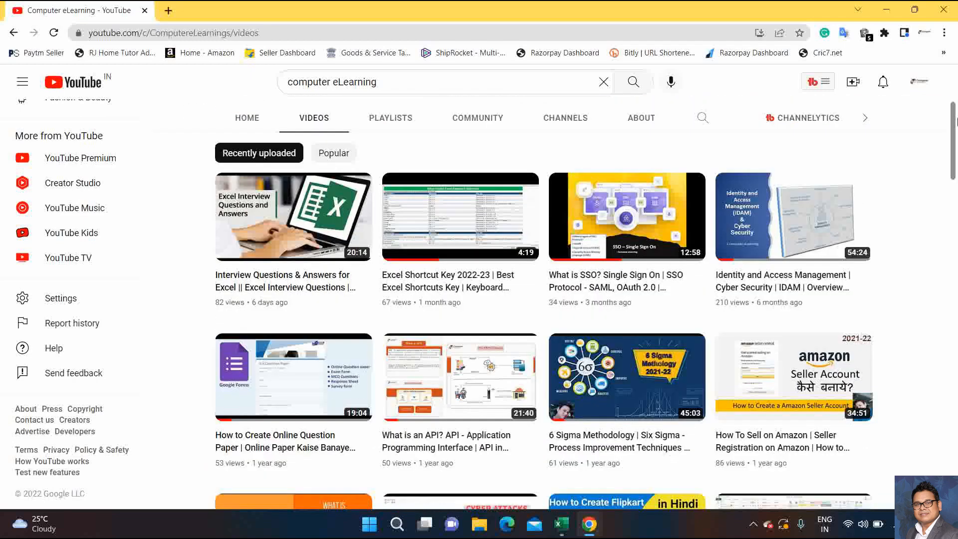
drag(957, 123, 957, 448)
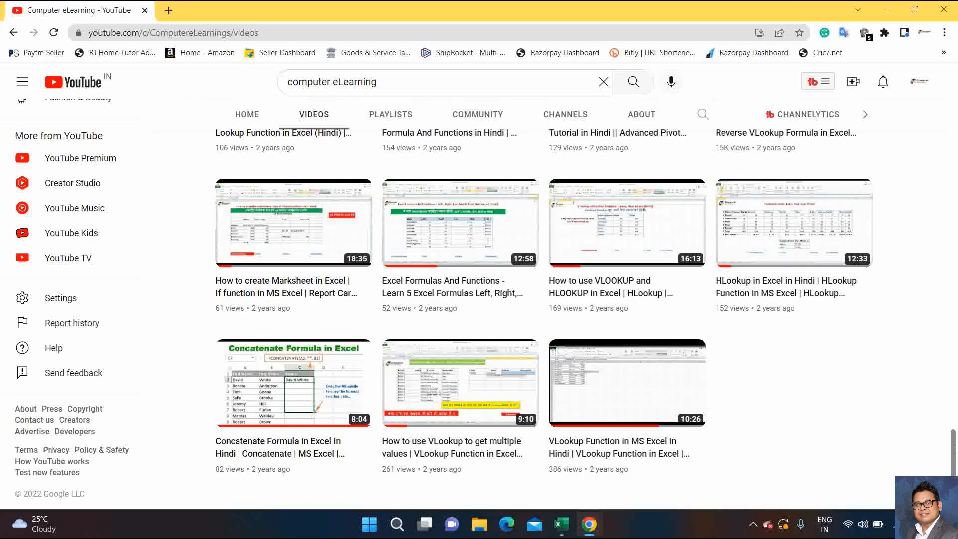
drag(956, 449, 953, 235)
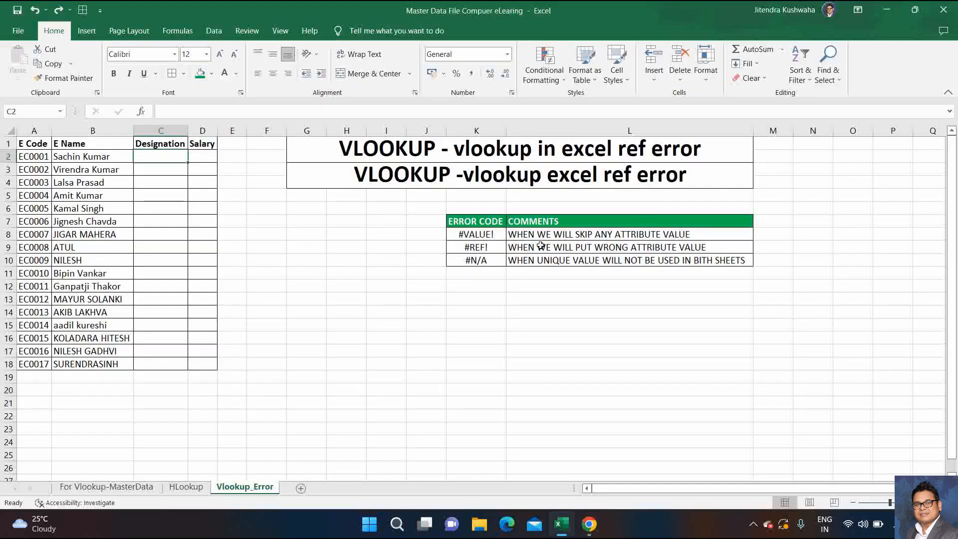
Examine the error code table and the headers of the employee table on the Vlookup_Error sheet
click(404, 248)
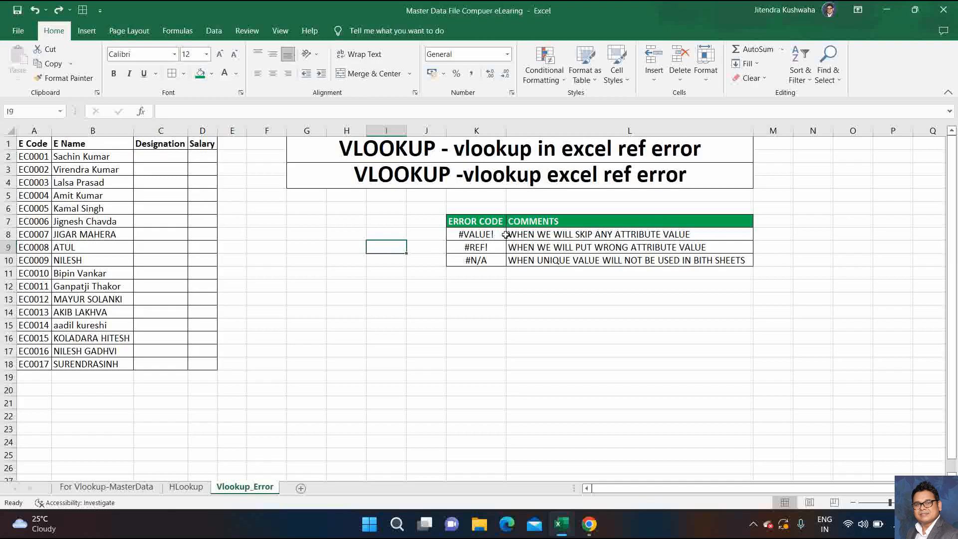
click(470, 234)
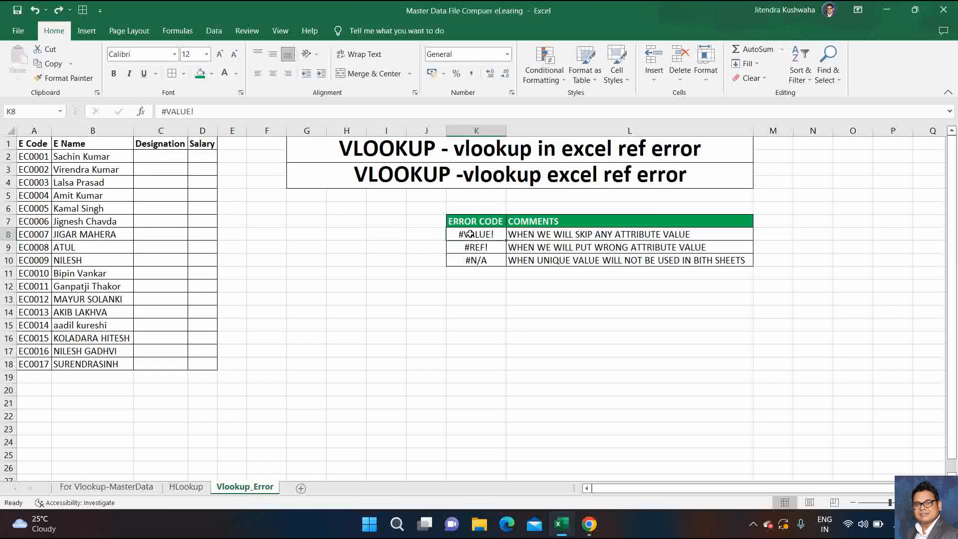
key(Down)
key(Down)
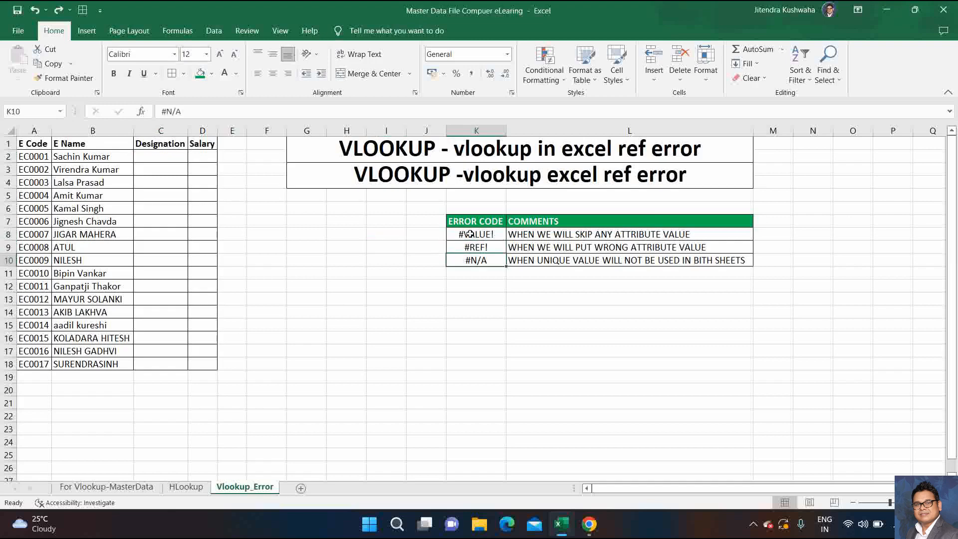
key(Left)
key(Left)
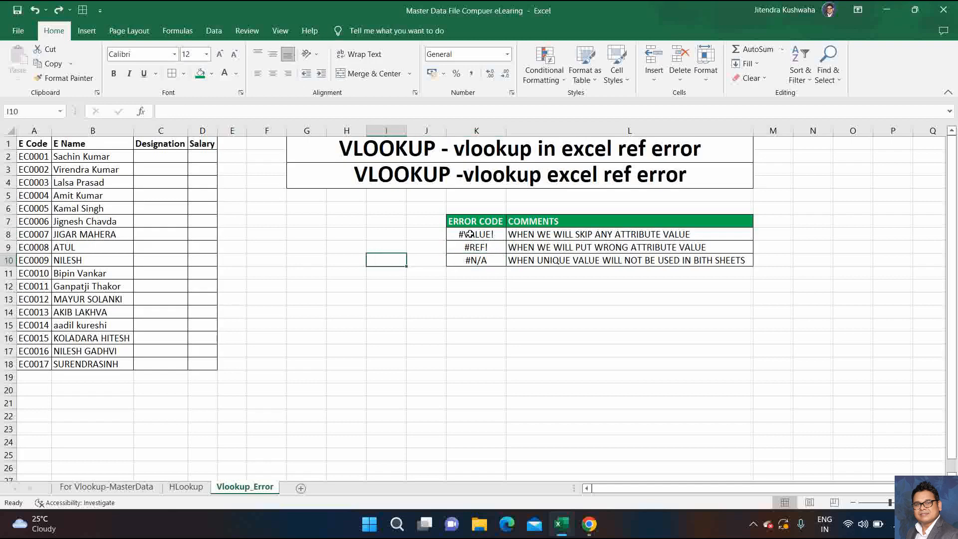
click(153, 156)
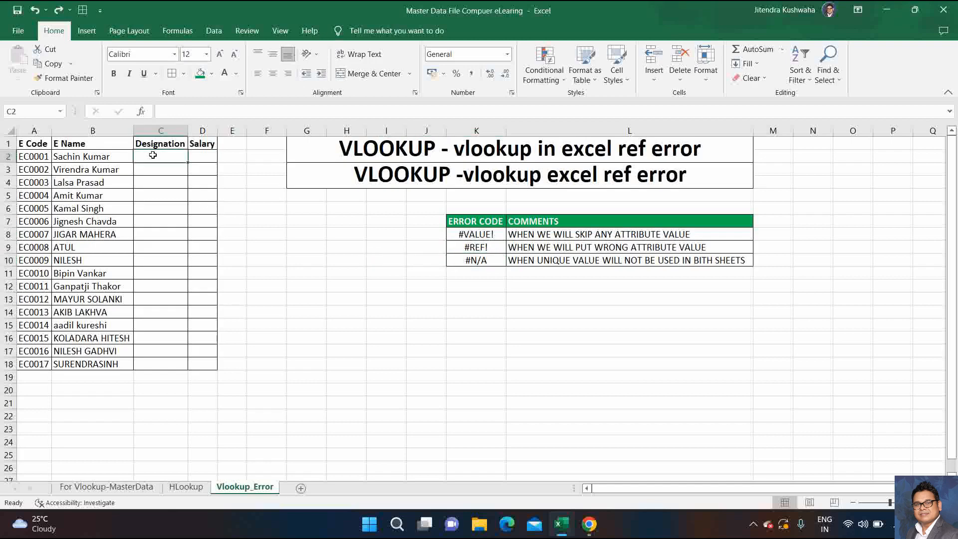
key(Up)
key(Left)
key(Left)
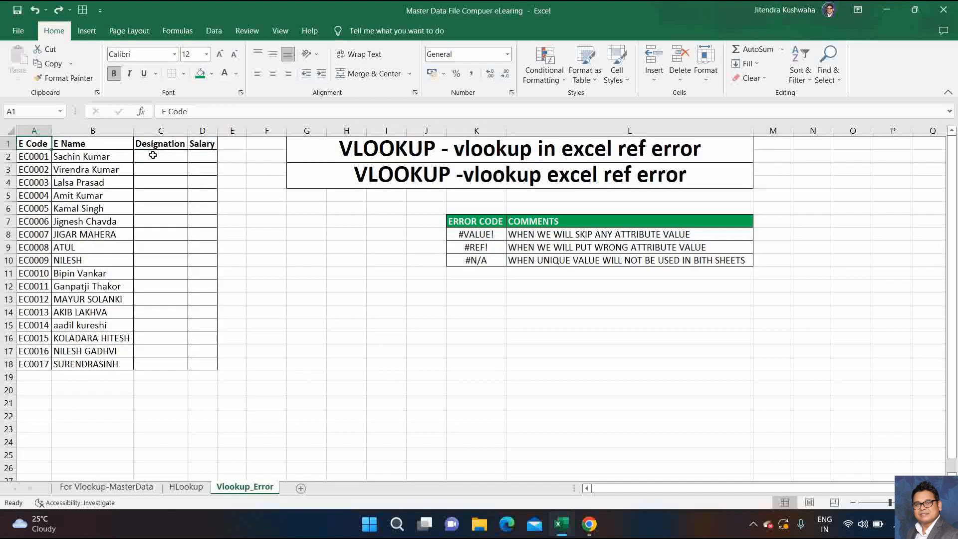
Examine the employee records on the For Vlookup-MasterData sheet from the header row to the end of the data
click(91, 490)
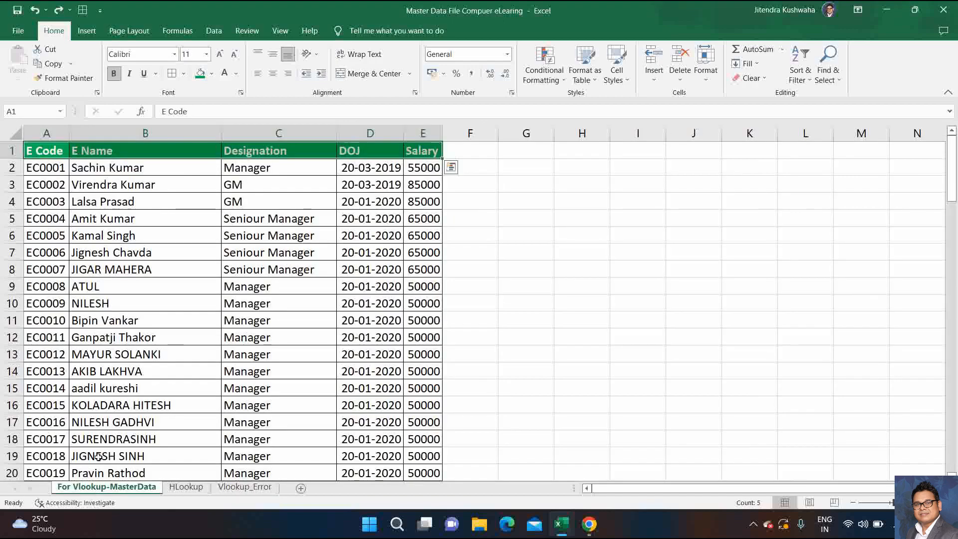
key(Left)
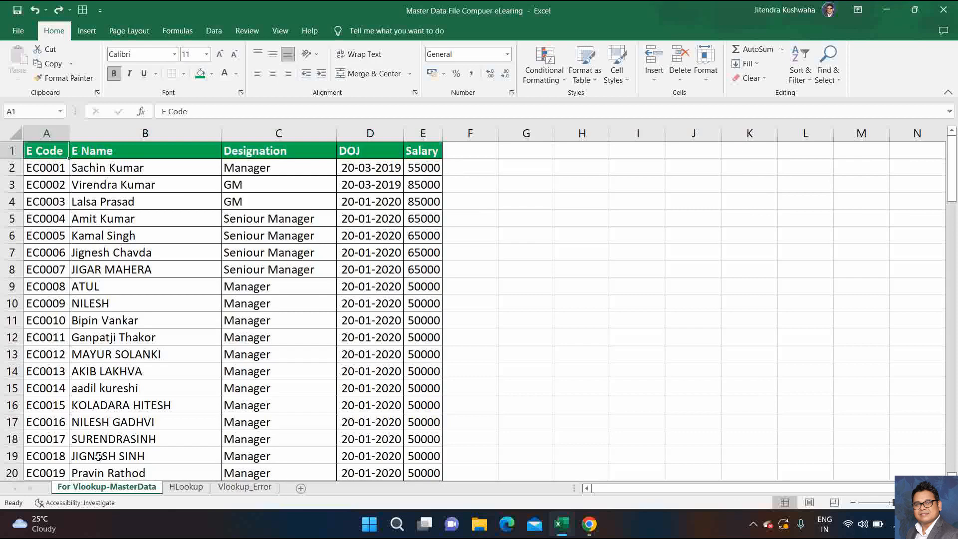
key(Down)
key(Down)
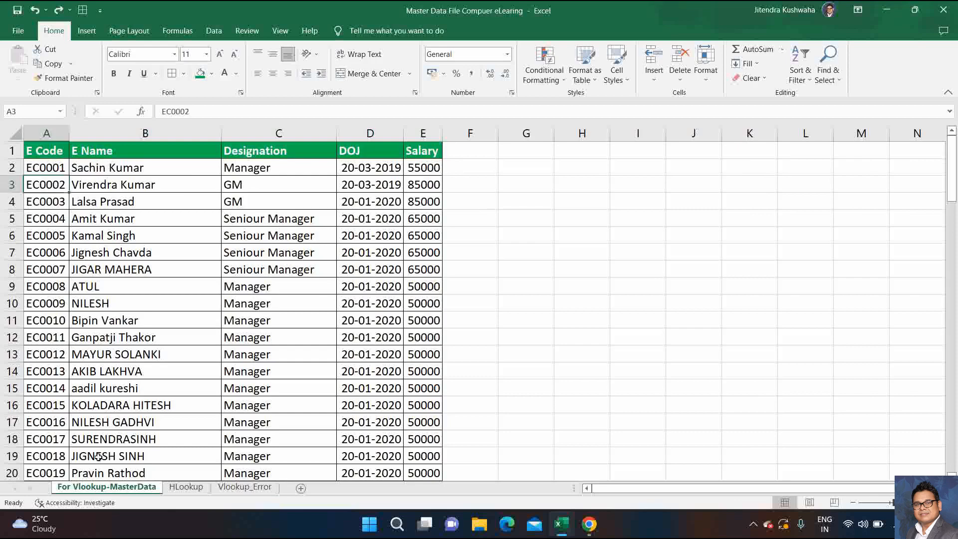
key(ctrl+Down)
key(ctrl+Down)
key(ctrl+Up)
key(ctrl+Up)
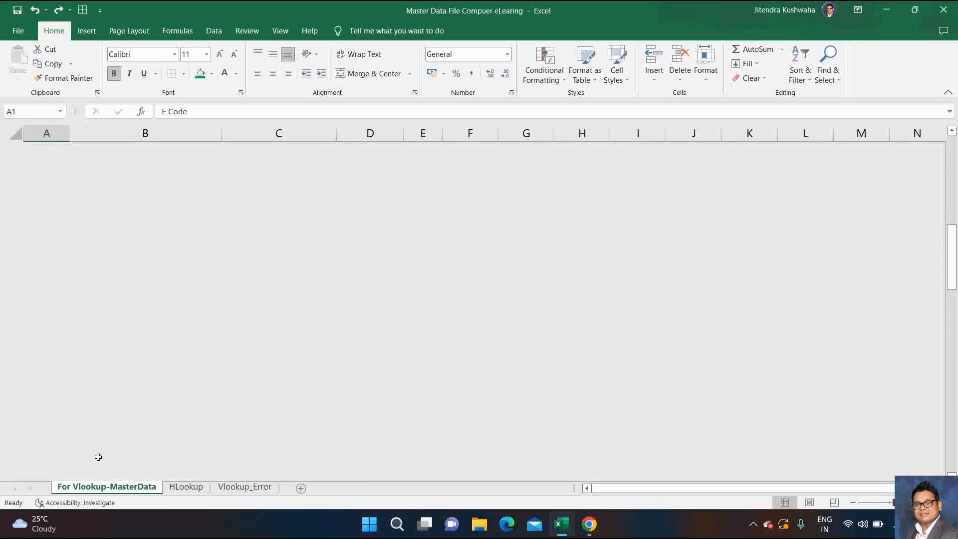
Clear all employee names under the E Name header, B2:B18, on the Vlookup_Error sheet
click(244, 486)
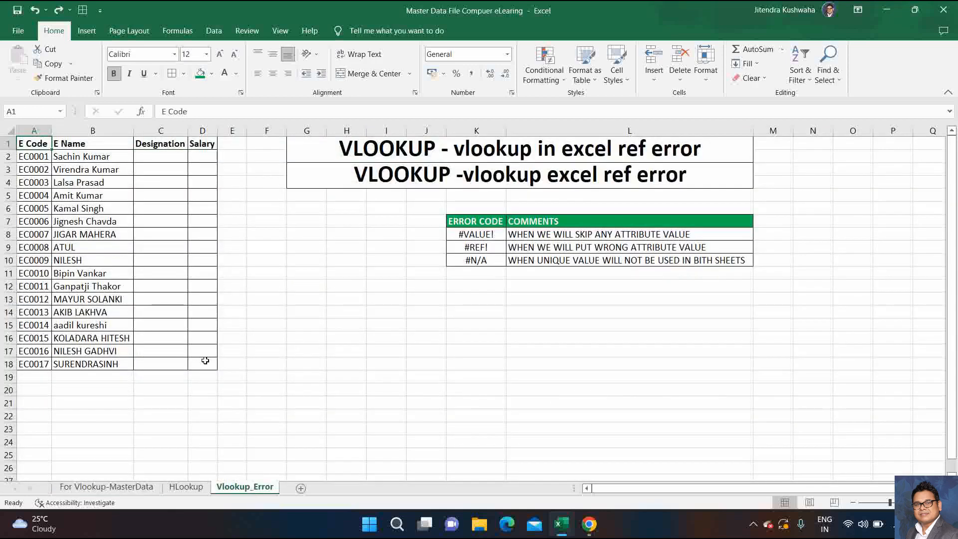
key(Right)
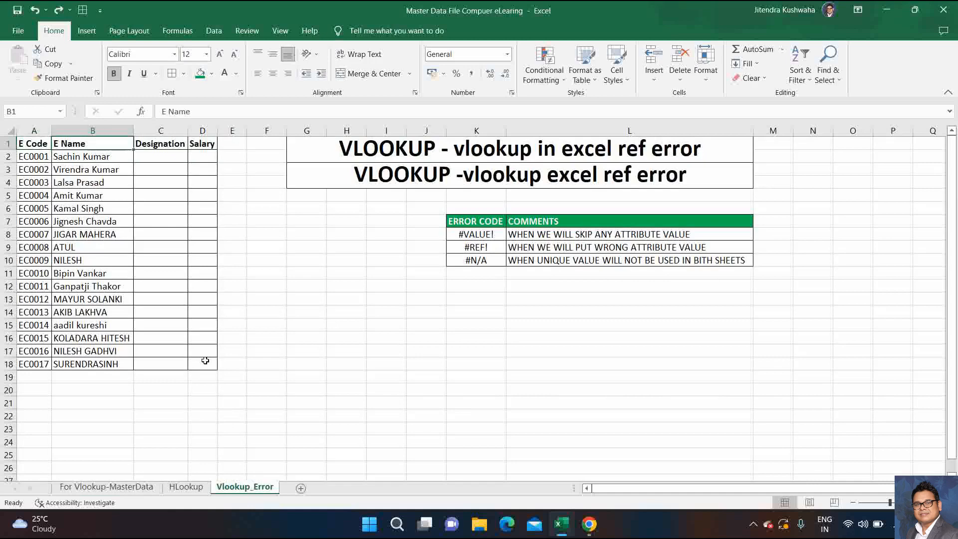
key(Down)
key(Down)
key(ctrl+shift+Down)
key(Down)
key(Down)
key(Down)
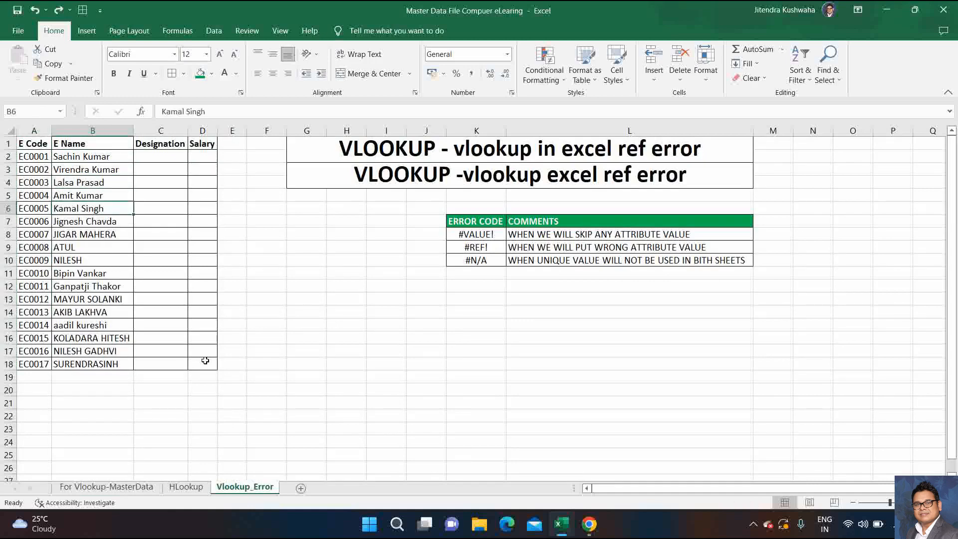
key(Up)
key(Up)
key(Up)
key(Up)
key(ctrl+shift+Down)
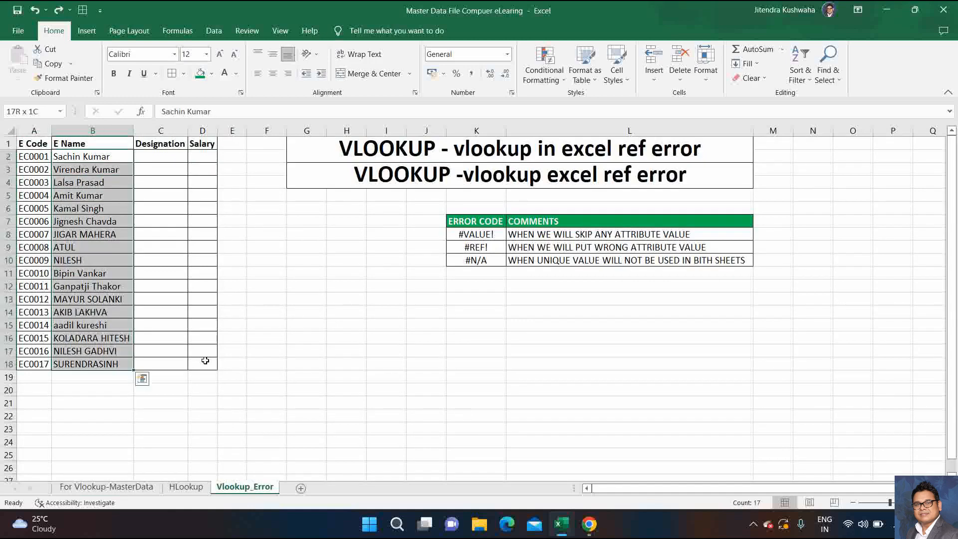
key(Delete)
key(Up)
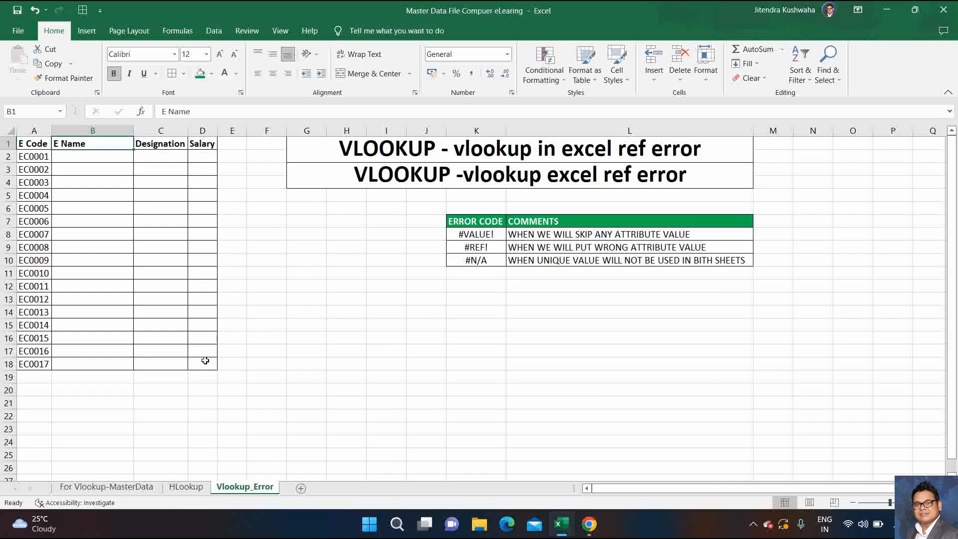
key(Right)
key(Right)
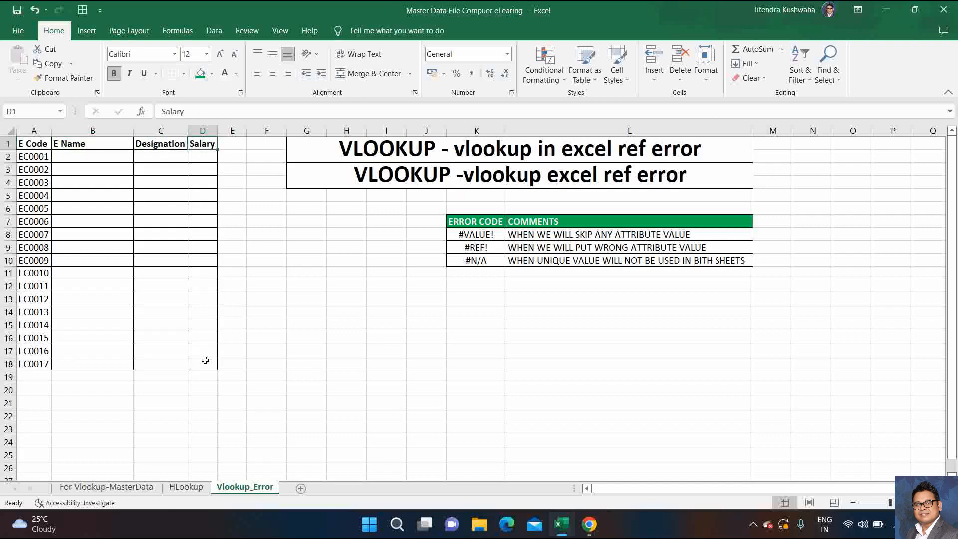
key(Down)
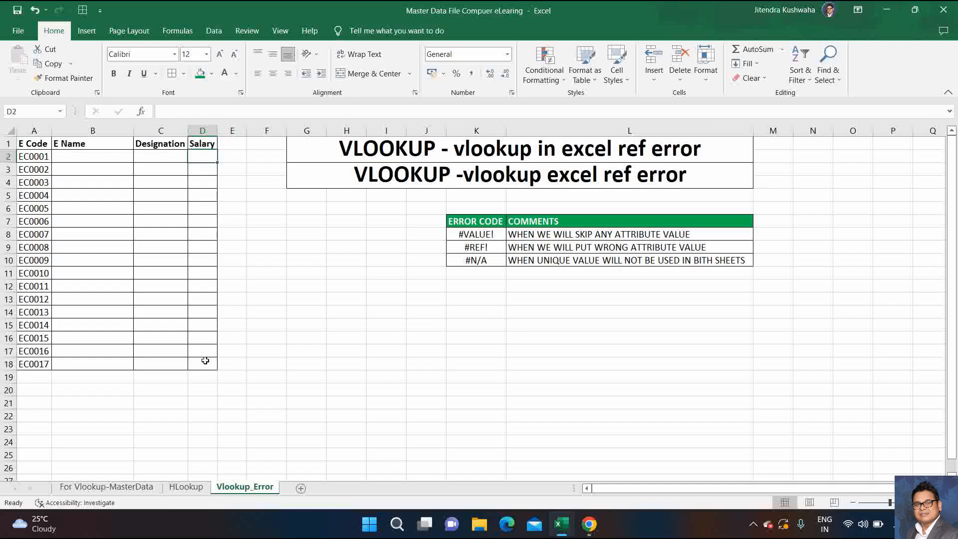
key(Left)
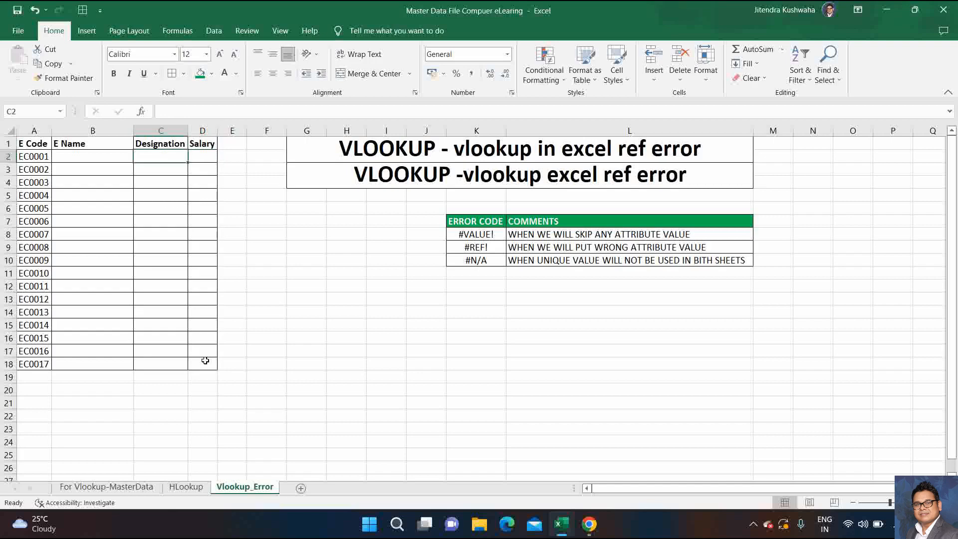
key(Left)
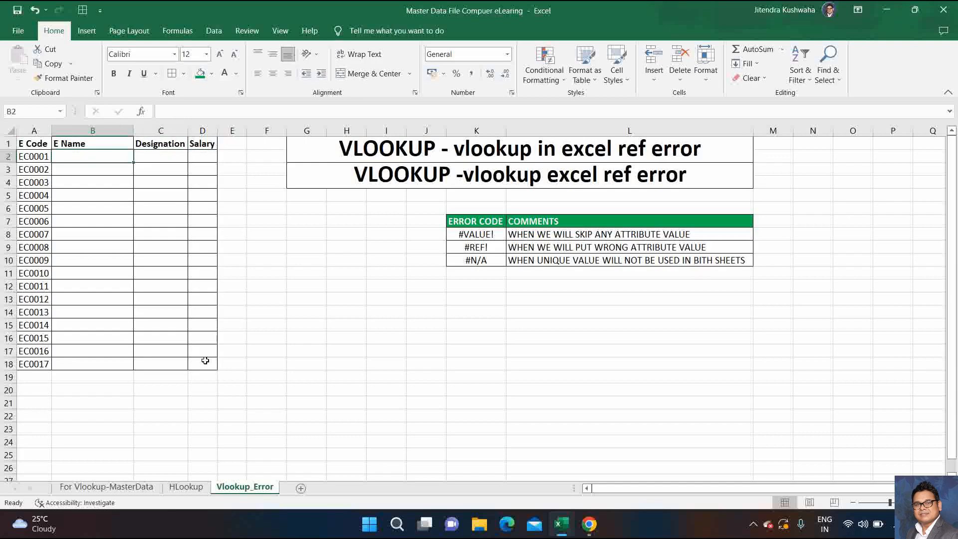
key(shift+Right)
key(shift+Right)
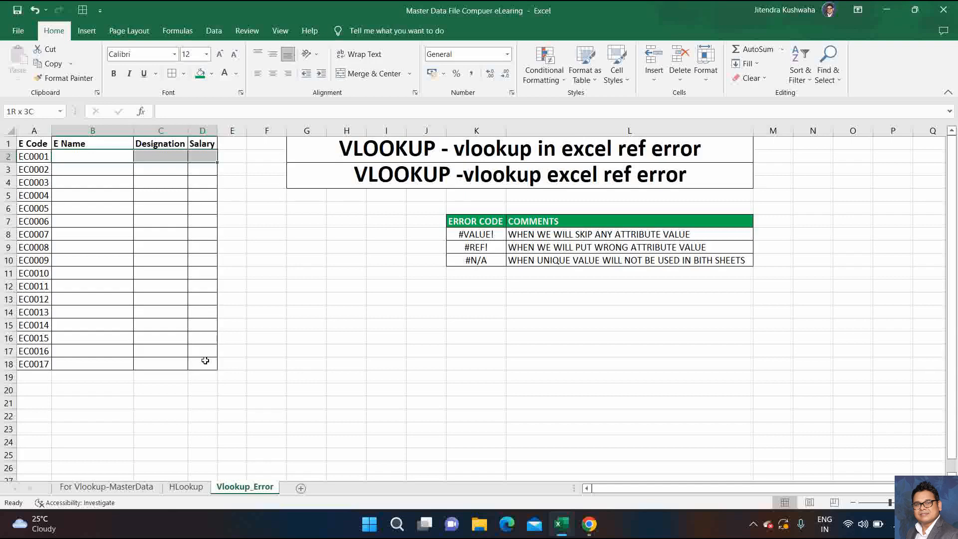
key(Right)
key(Right)
key(Right)
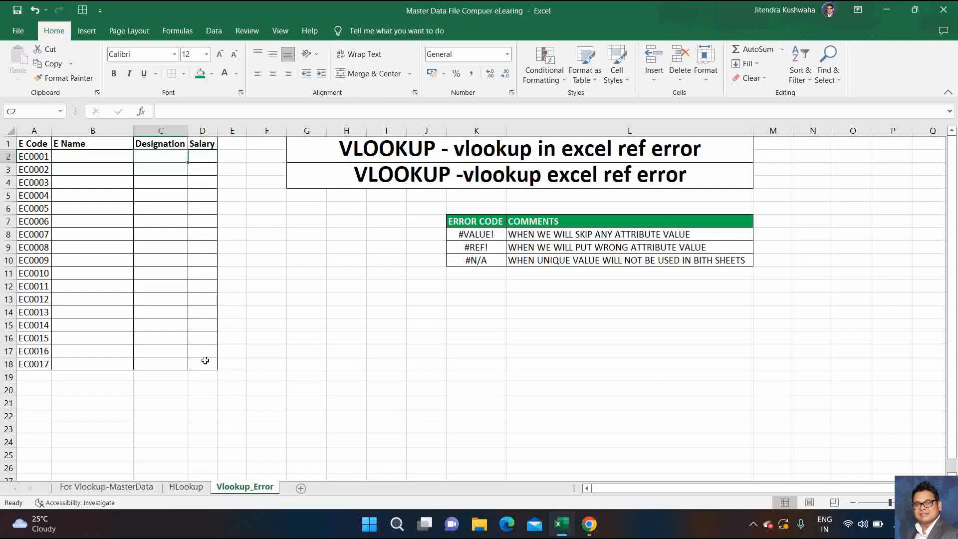
key(Left)
key(Left)
key(Left)
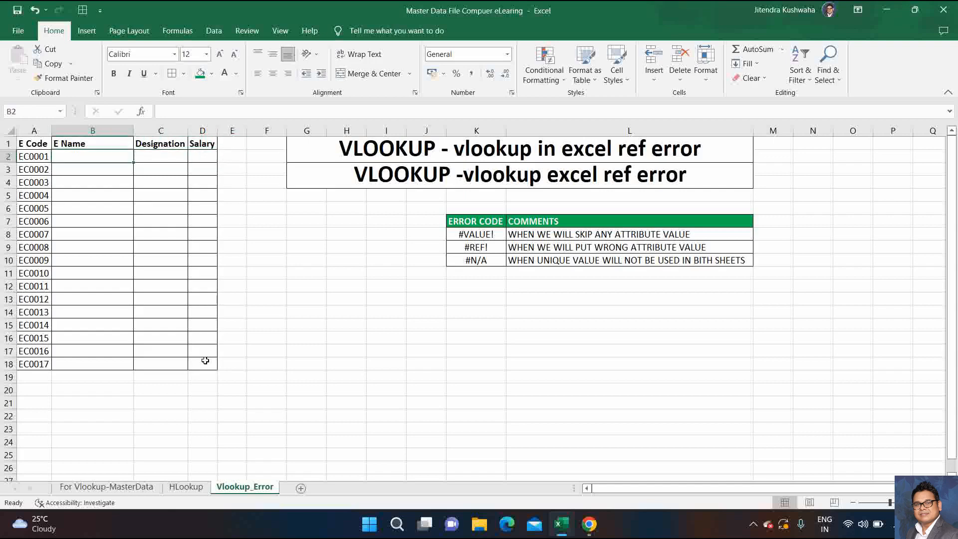
key(shift+Right)
key(shift+Right)
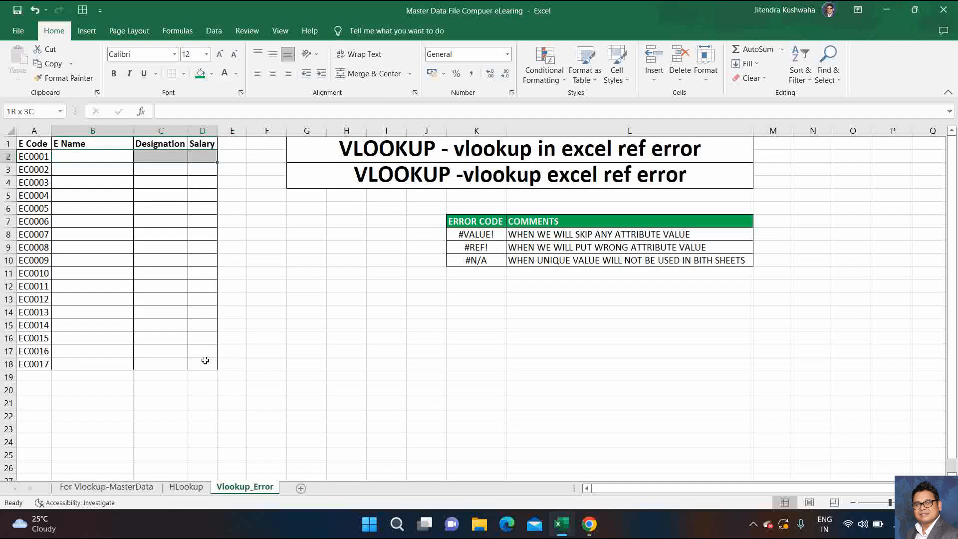
Start a VLOOKUP formula in B2, the first E Name cell, with A2 as the lookup value
click(102, 316)
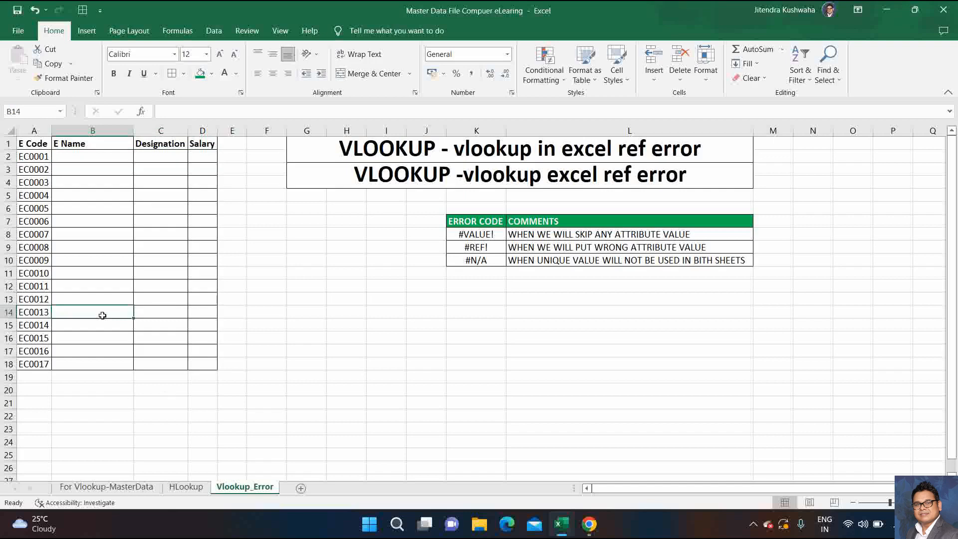
key(ctrl+Up)
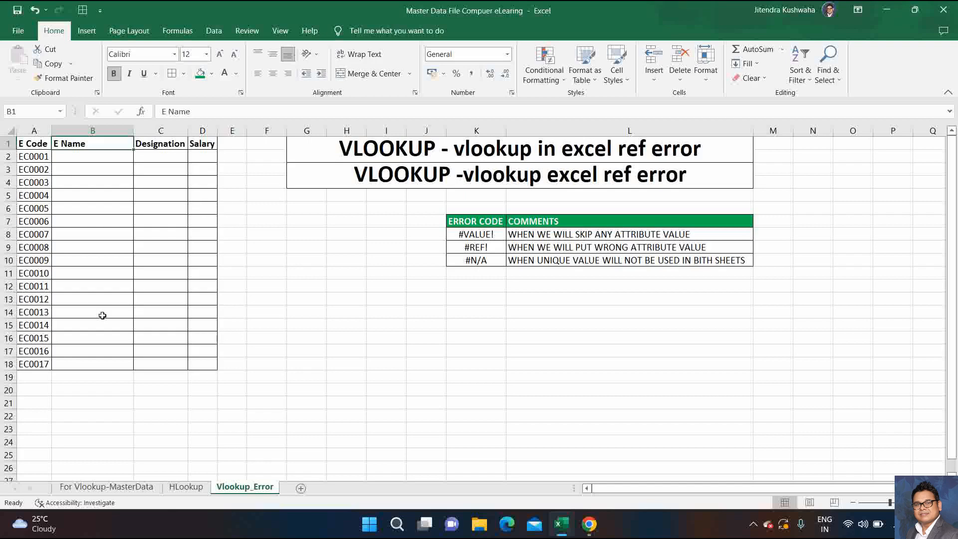
key(Down)
text(=v)
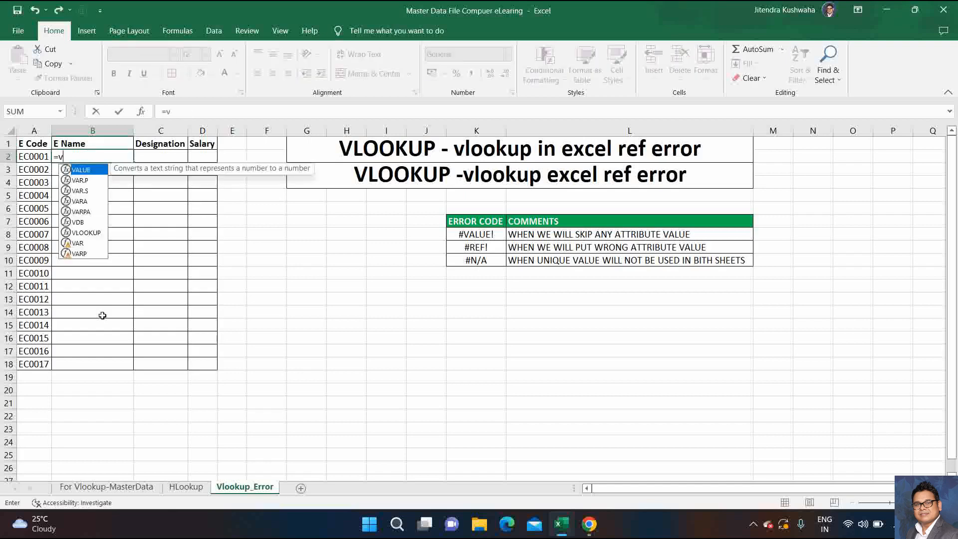
text(loo)
key(Tab)
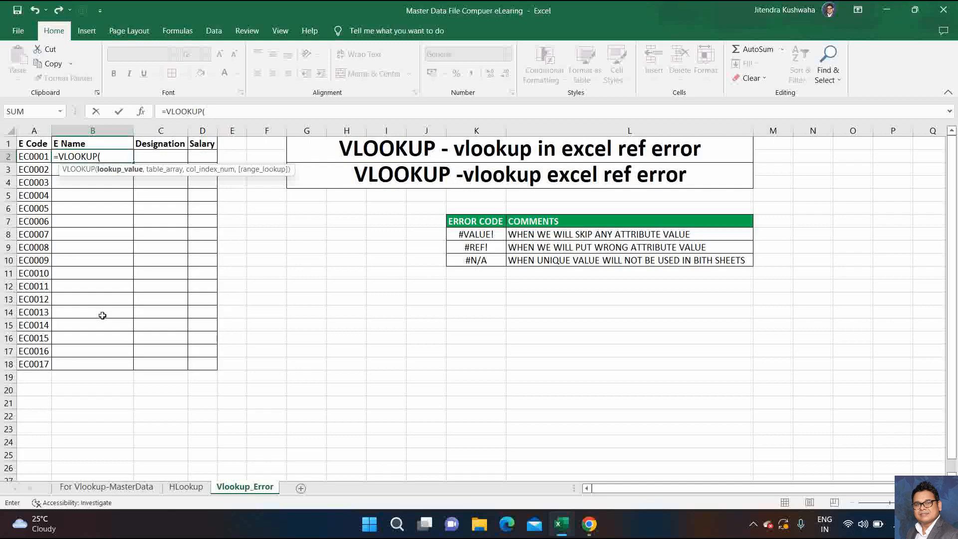
key(Left)
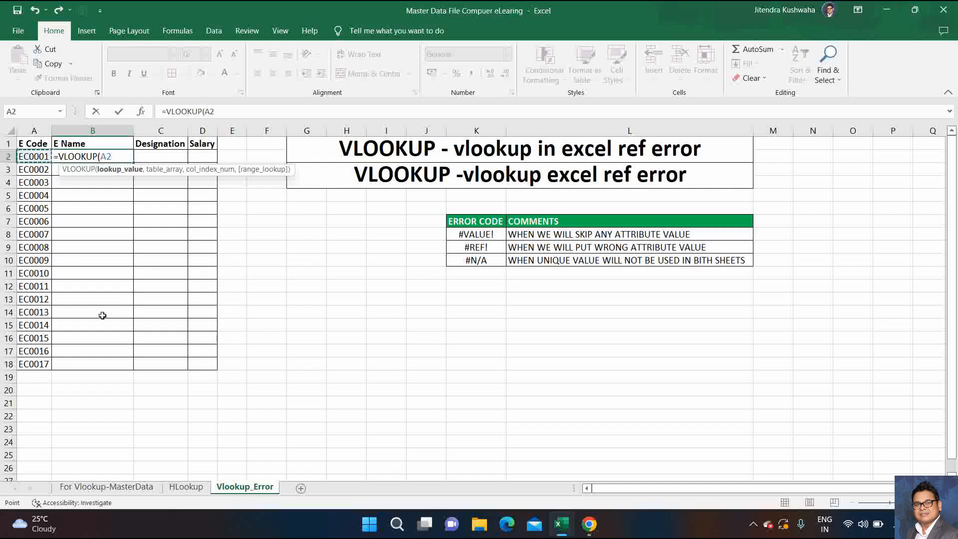
text(,)
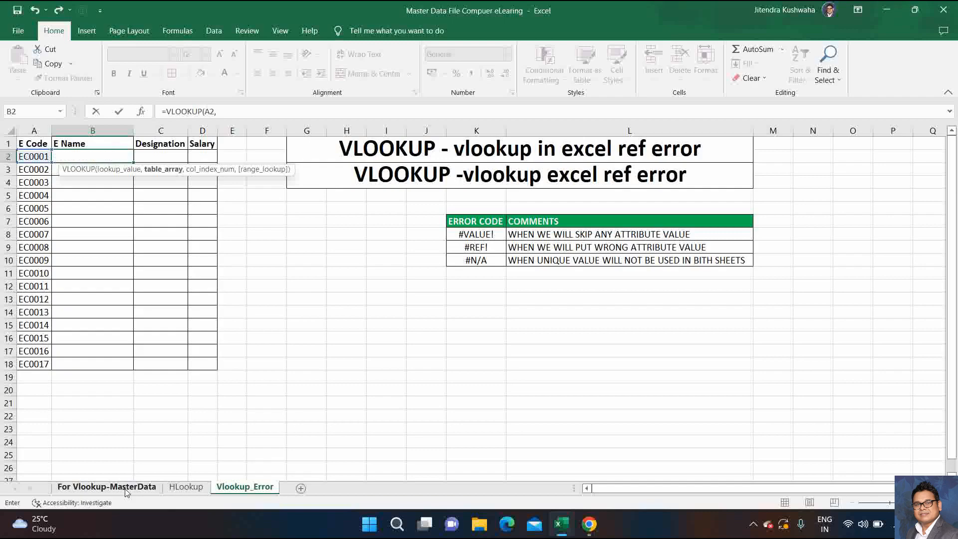
Set the formula's table array to A1:E101 on the For Vlookup-MasterData sheet
click(125, 491)
key(ctrl+Home)
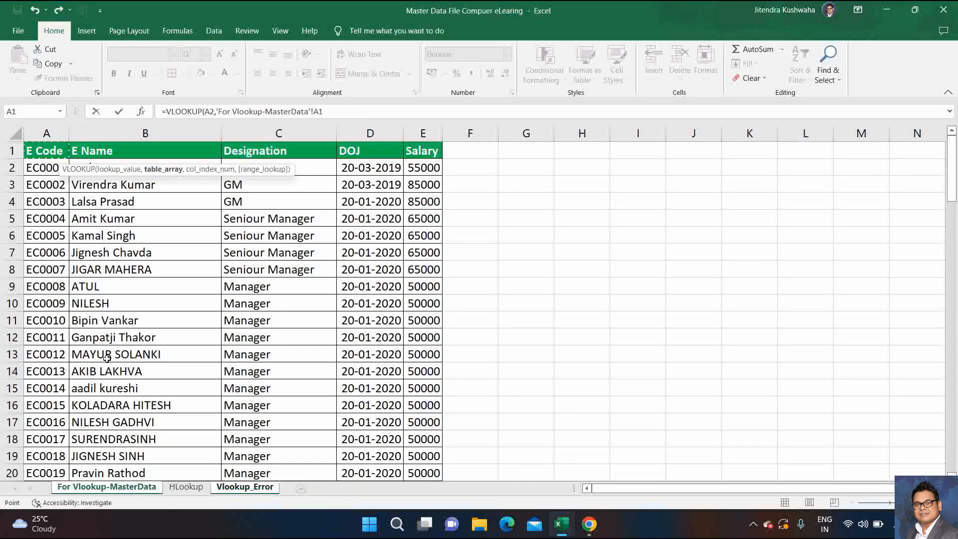
key(Down)
key(Up)
key(shift+Right)
key(ctrl+shift+Right)
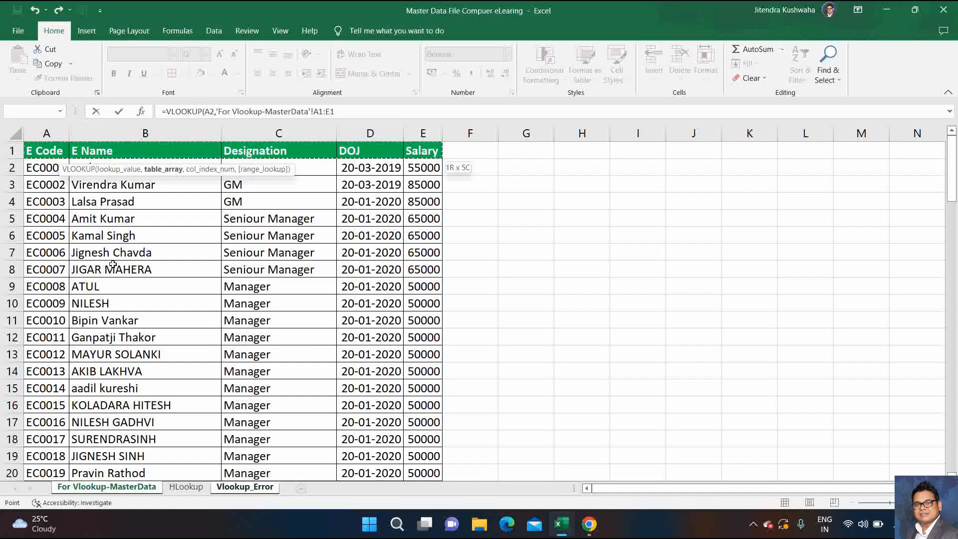
key(ctrl+shift+Down)
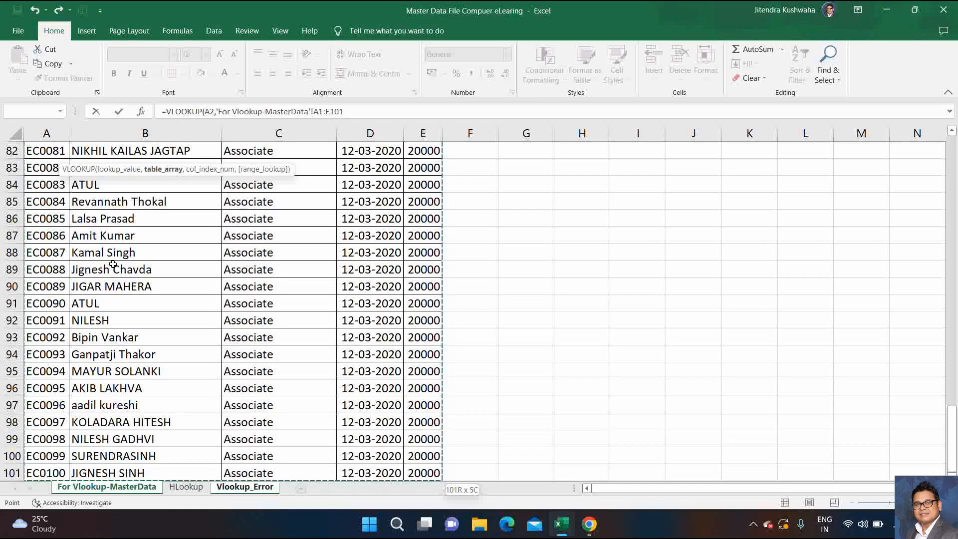
text(,)
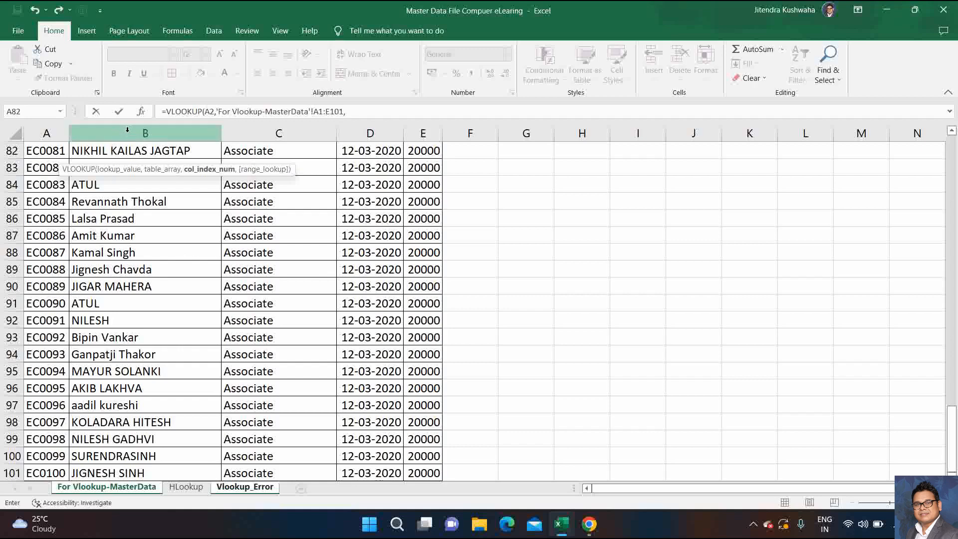
Complete the VLOOKUP in B2 with column index 2 and 0 for an exact match
text(2,)
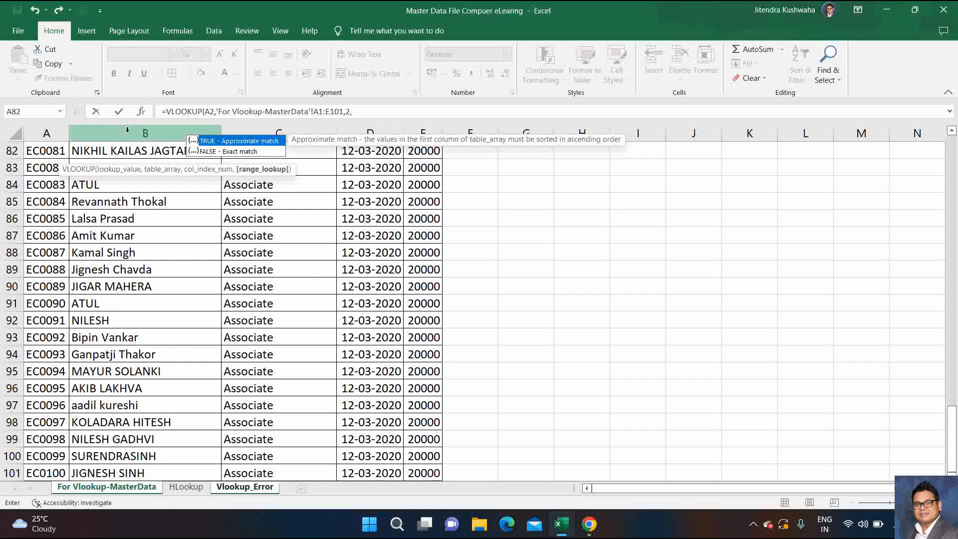
text(0))
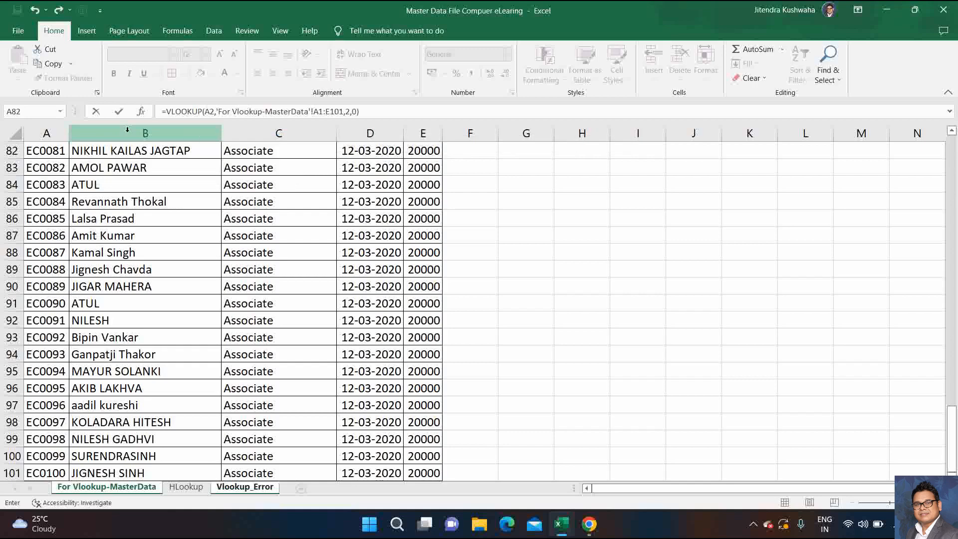
key(Return)
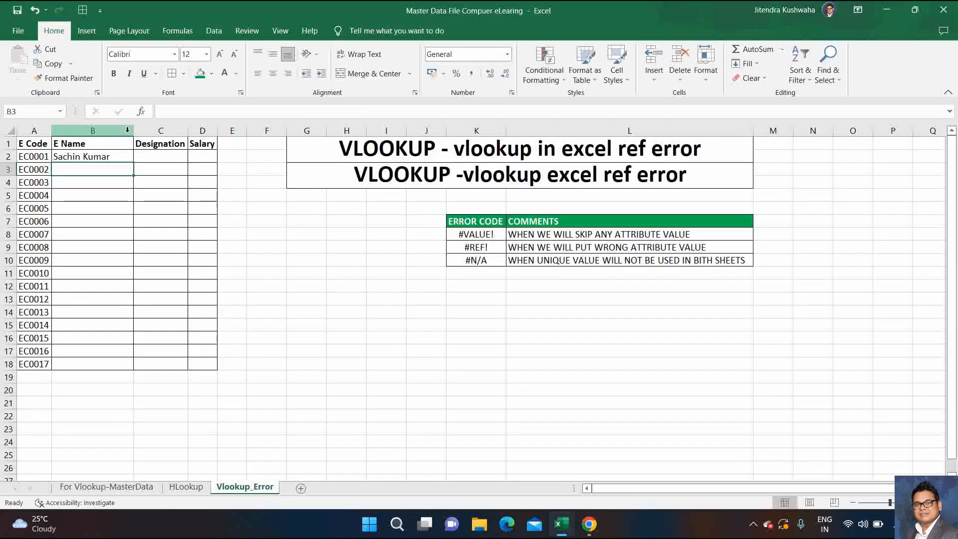
Change the column index in the B2 VLOOKUP formula to 8 to demonstrate the #REF! error
key(Up)
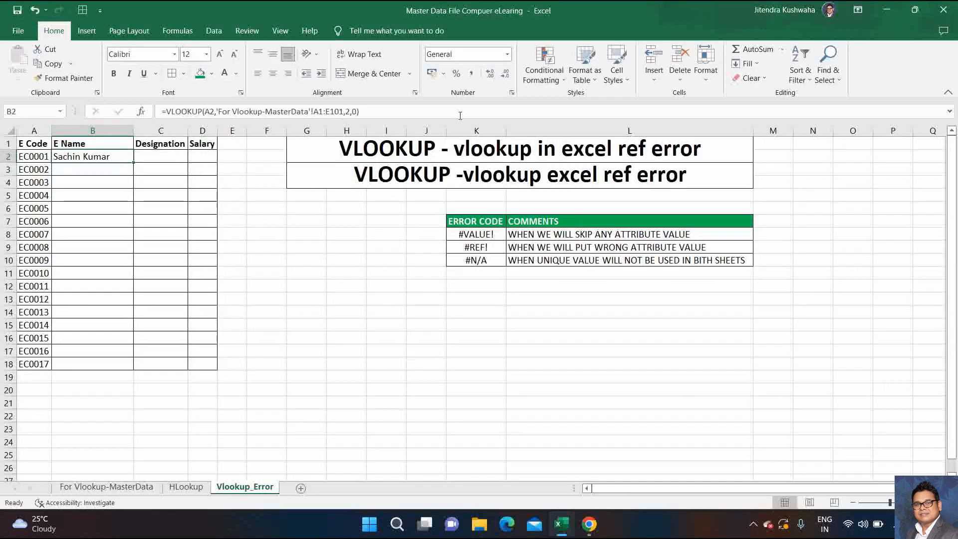
click(349, 110)
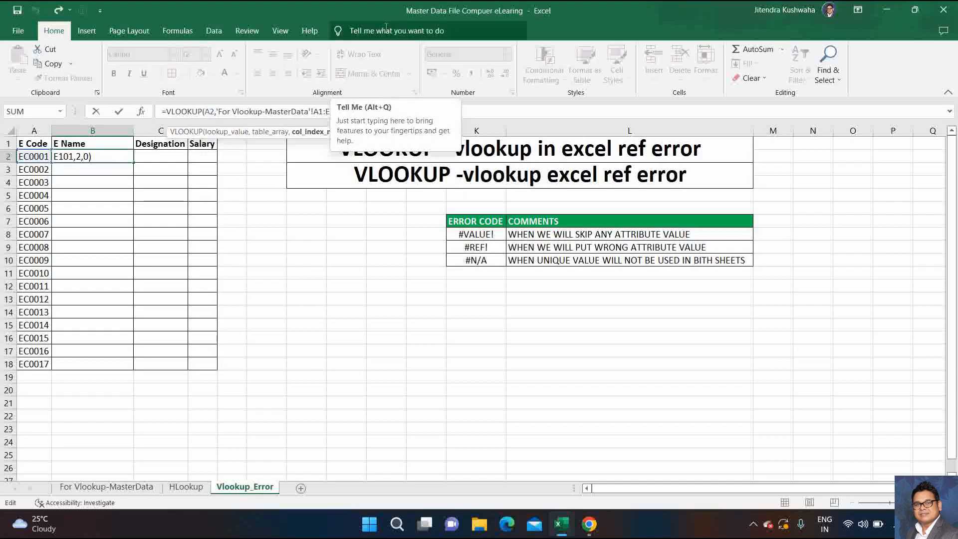
key(BackSpace)
text(8)
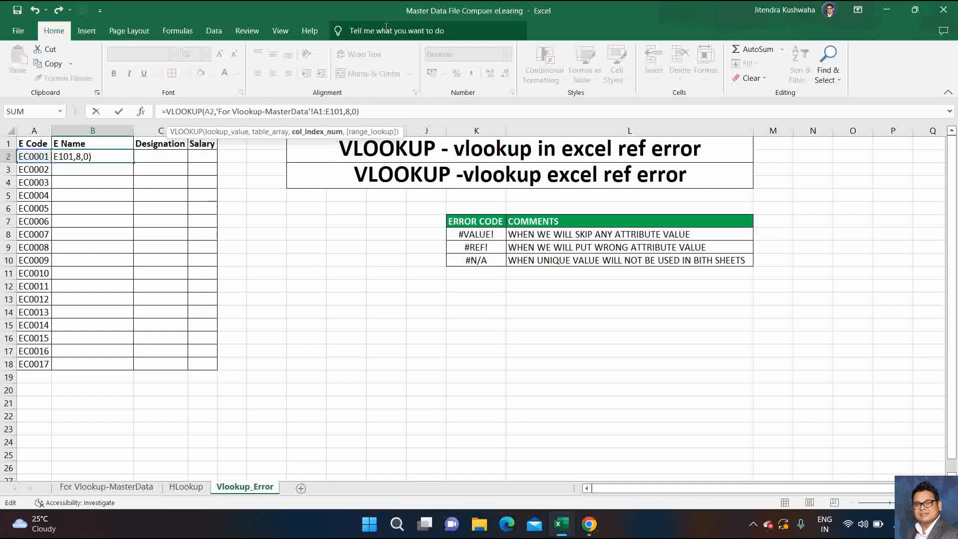
key(Return)
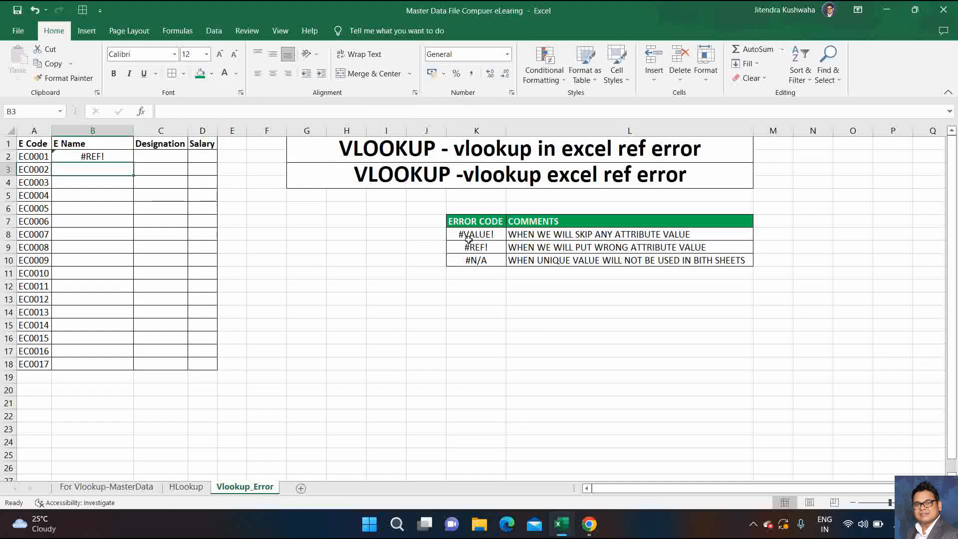
Compare the #REF! entry in the error code table with the column index in B2's formula
click(499, 250)
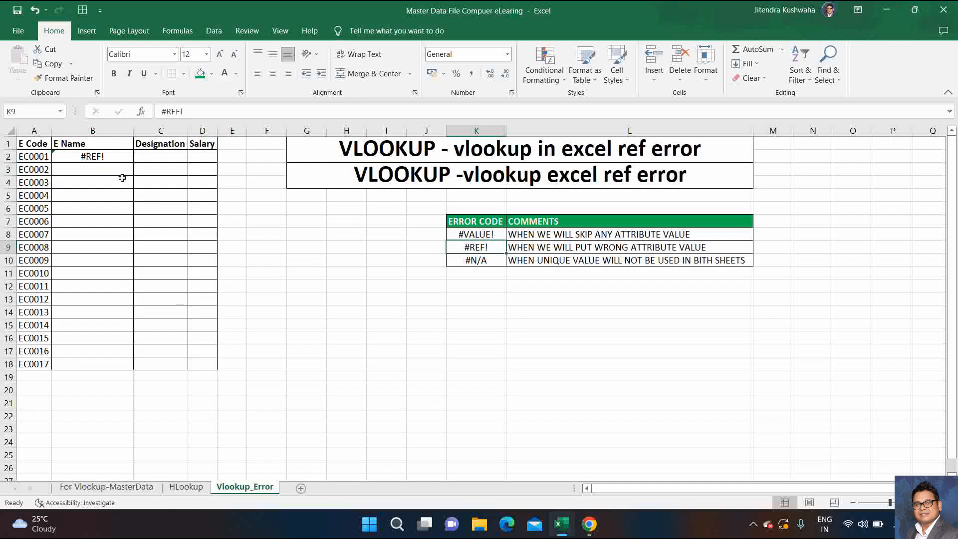
click(105, 158)
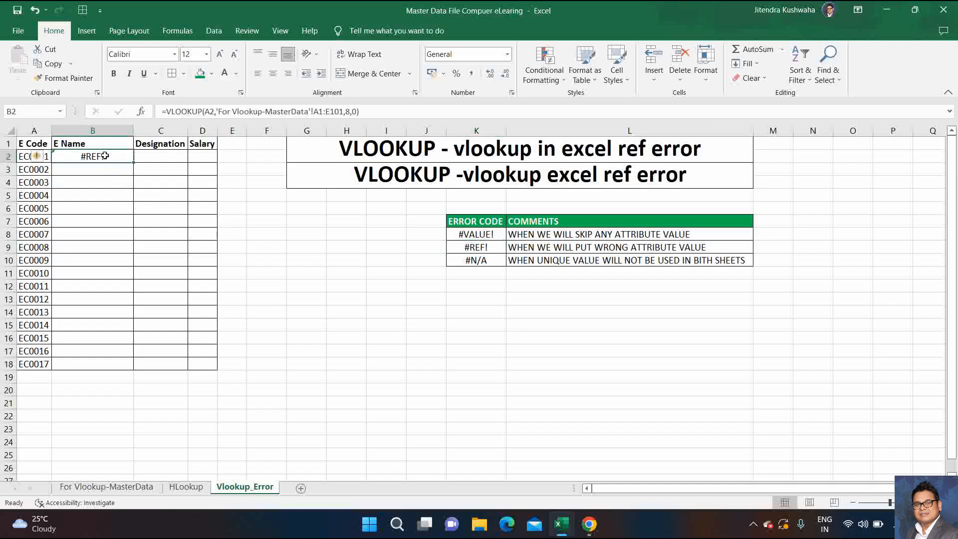
click(350, 111)
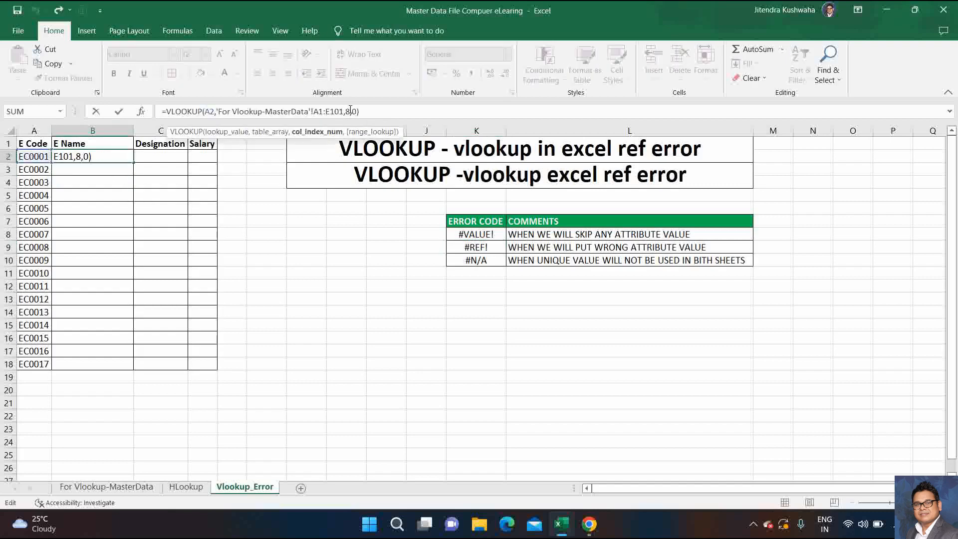
key(Escape)
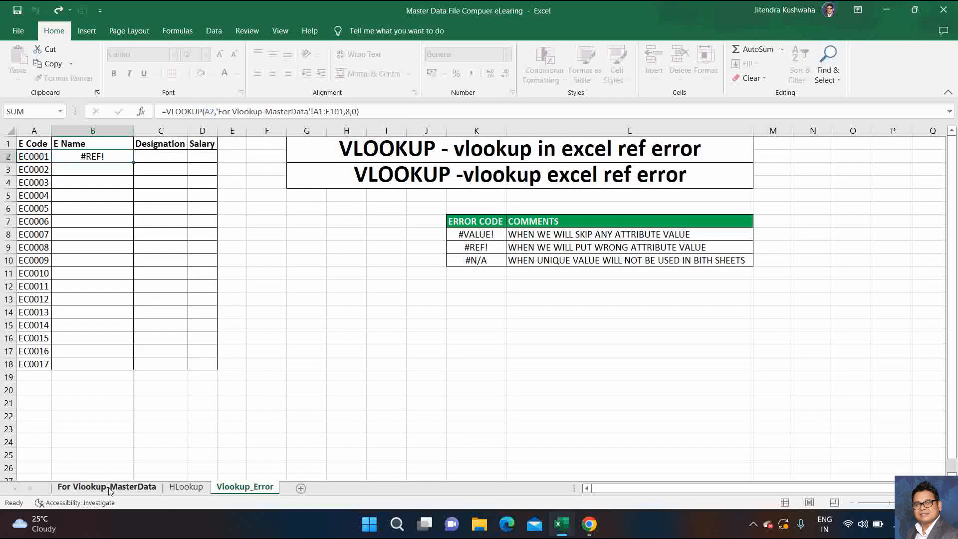
Examine the columns and full extent of the employee data on the For Vlookup-MasterData sheet
click(110, 491)
scroll(102, 412, up, 20)
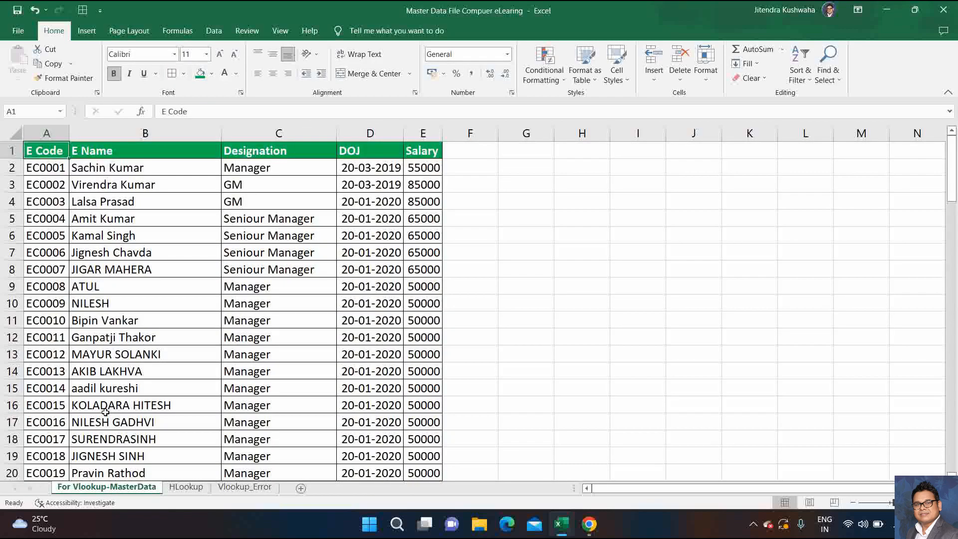
key(ctrl+shift+Right)
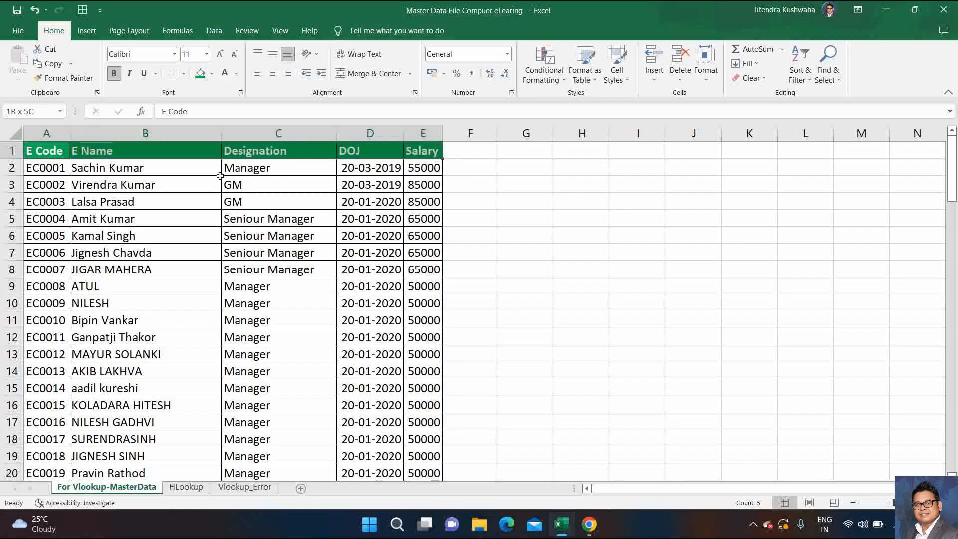
key(ctrl+shift+Left)
key(ctrl+shift+Right)
key(ctrl+shift+Down)
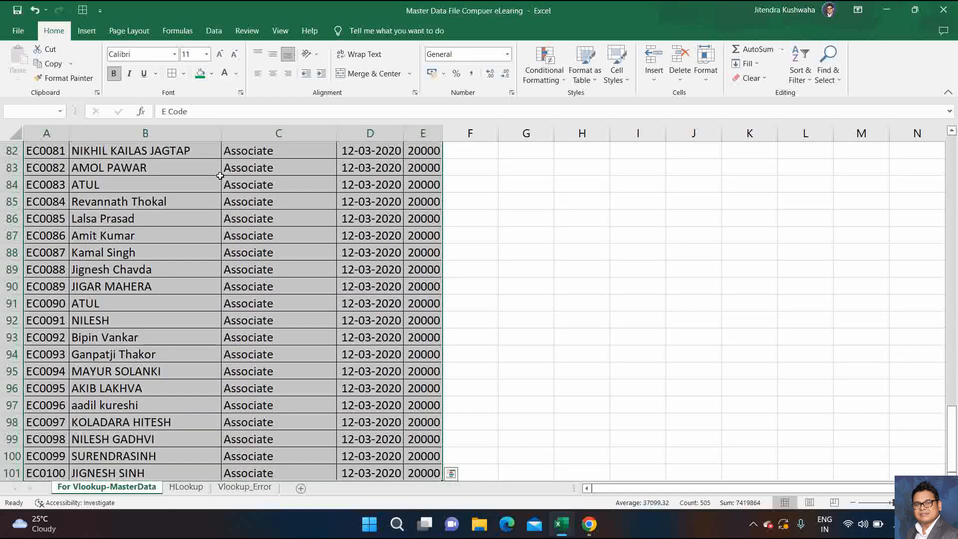
key(ctrl+Home)
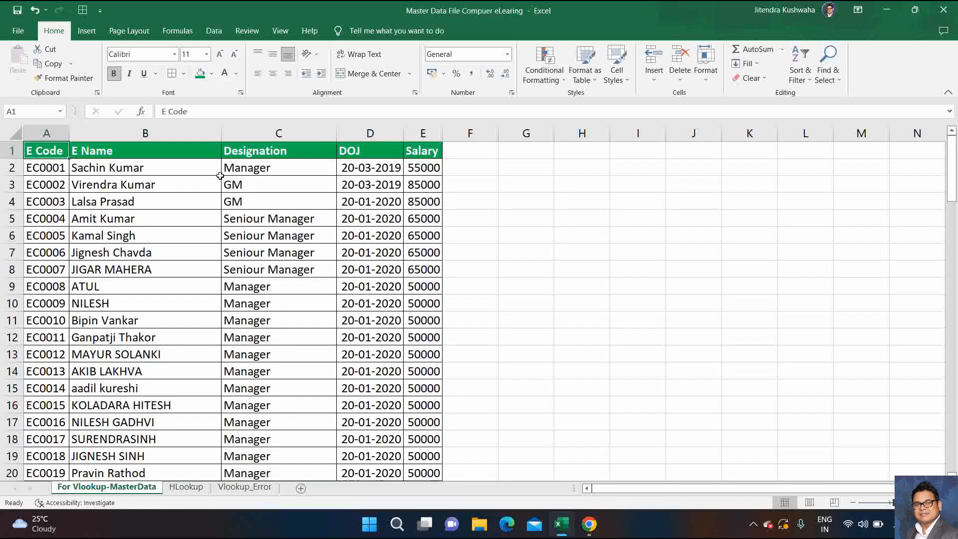
key(ctrl+shift+Right)
key(ctrl+shift+Down)
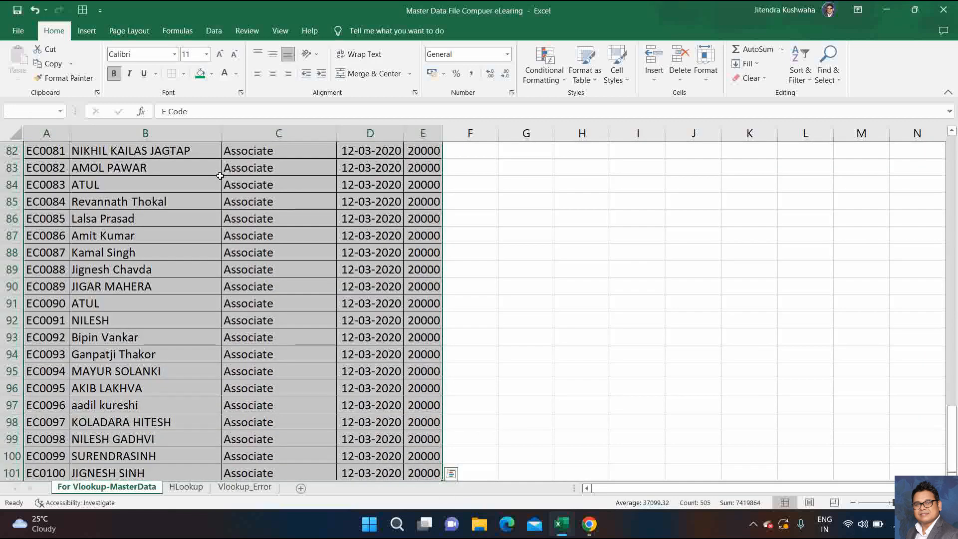
key(ctrl+Home)
click(219, 178)
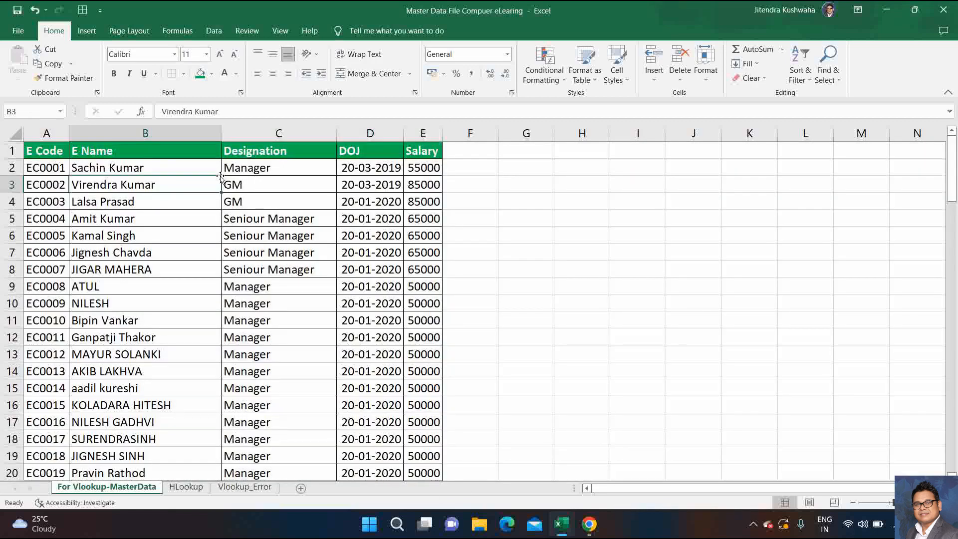
Return to the Vlookup_Error sheet and check B2's formula against the #REF! row and its comment
click(236, 487)
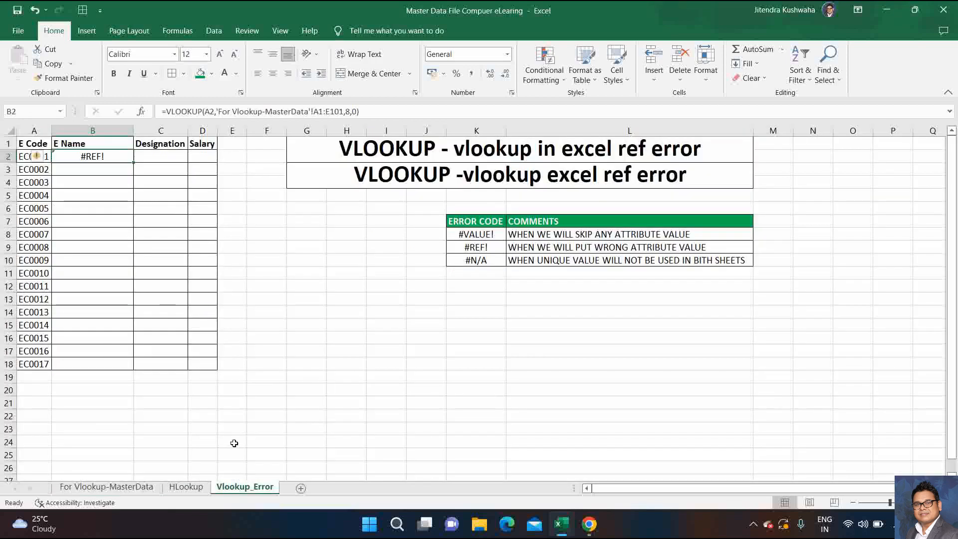
click(346, 113)
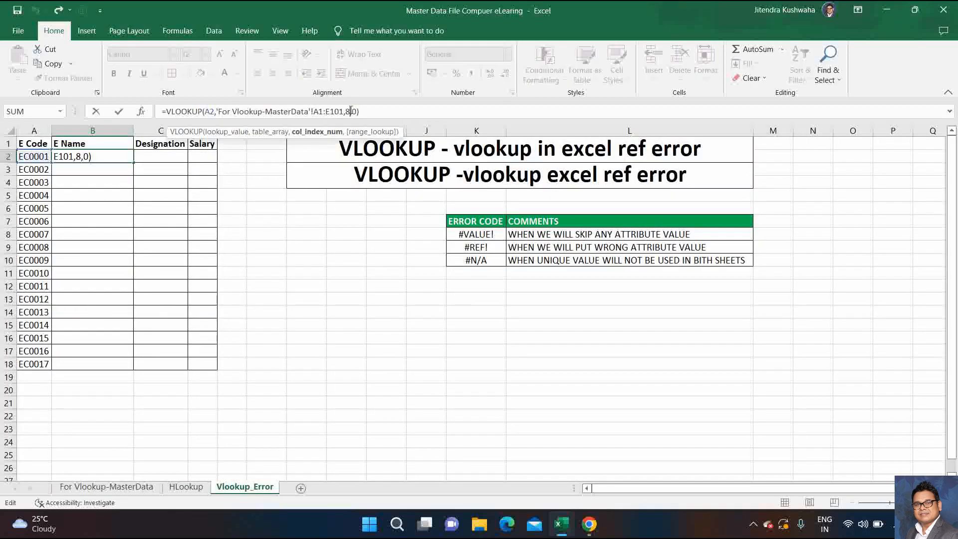
click(271, 270)
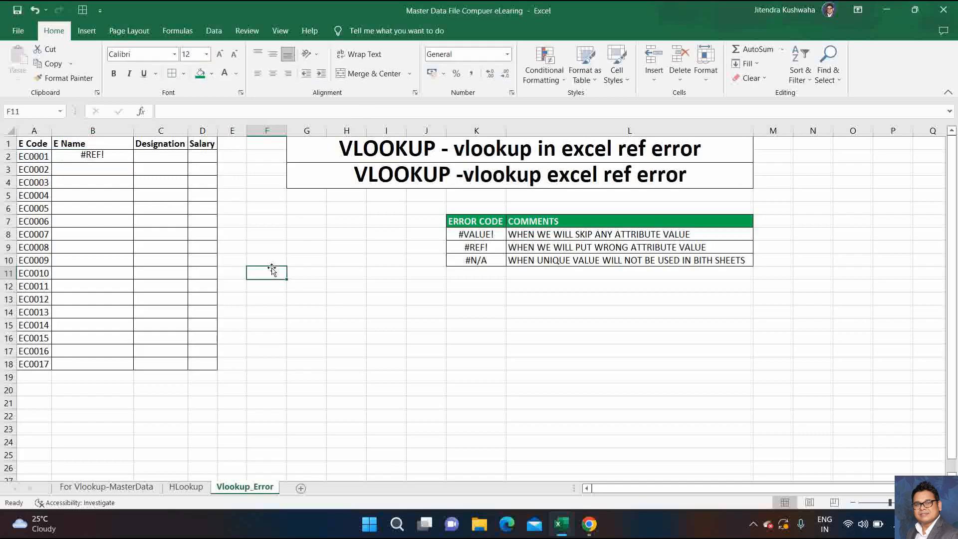
click(101, 157)
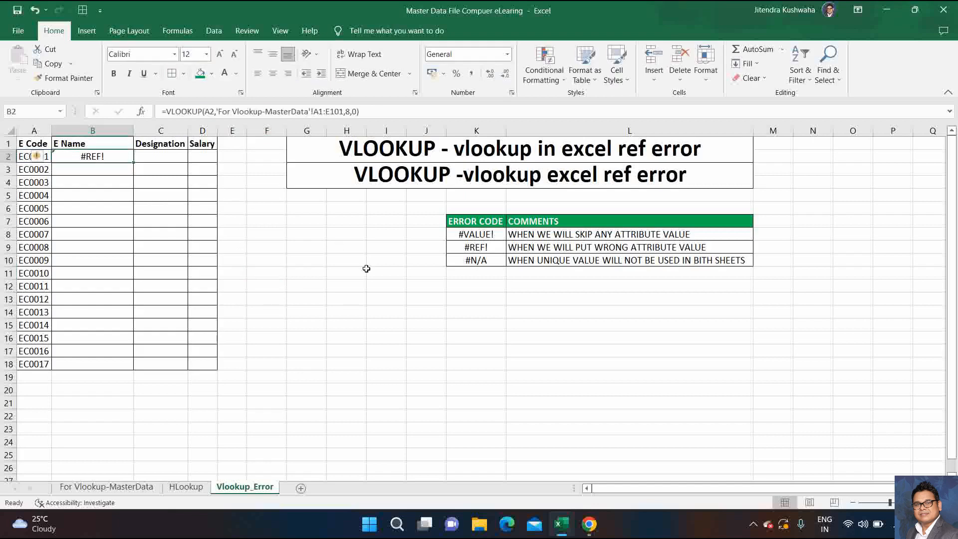
click(493, 247)
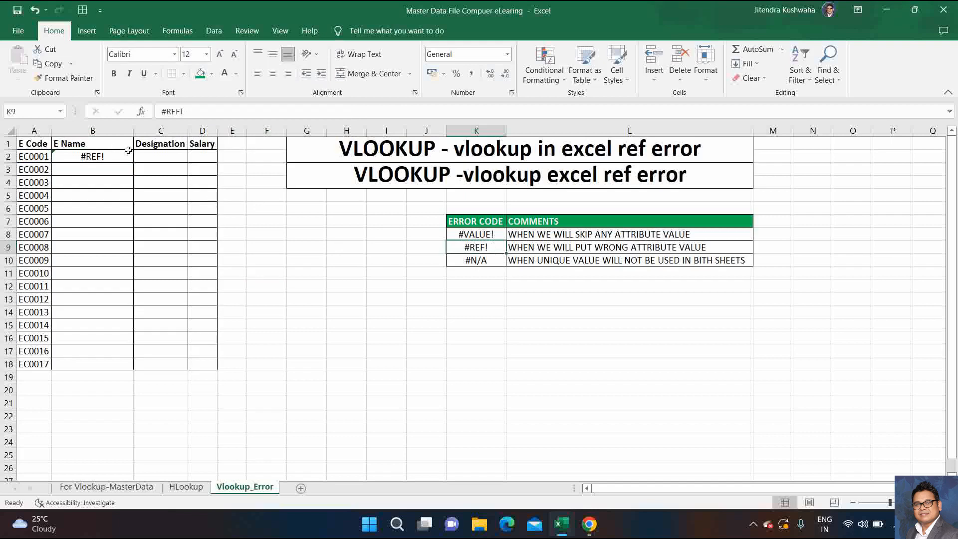
click(560, 245)
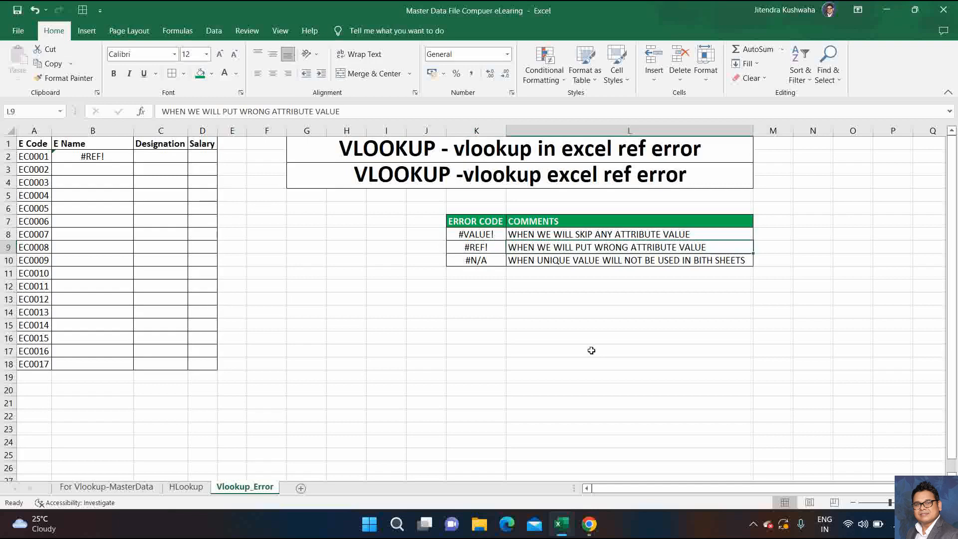
Try 5 as the column index in B2's VLOOKUP formula and undo the change
click(115, 158)
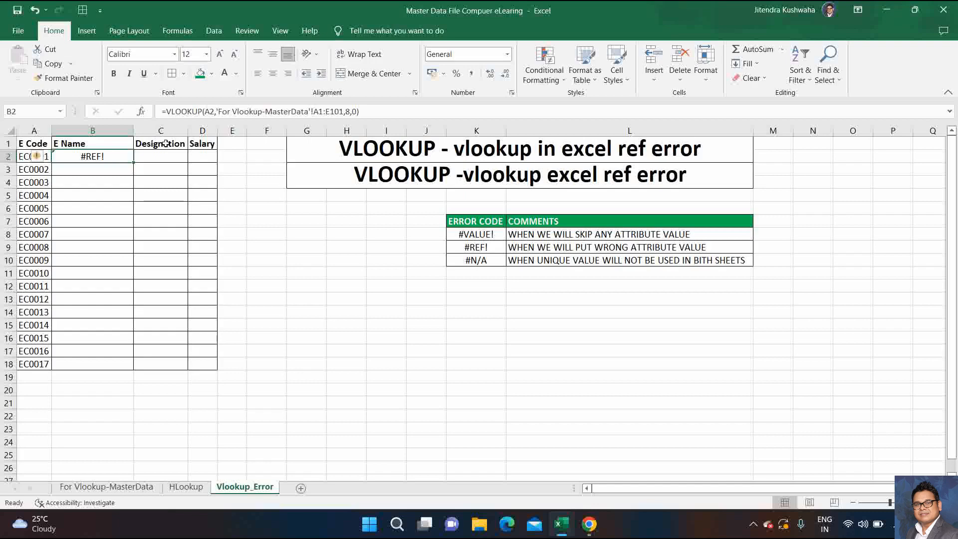
click(350, 111)
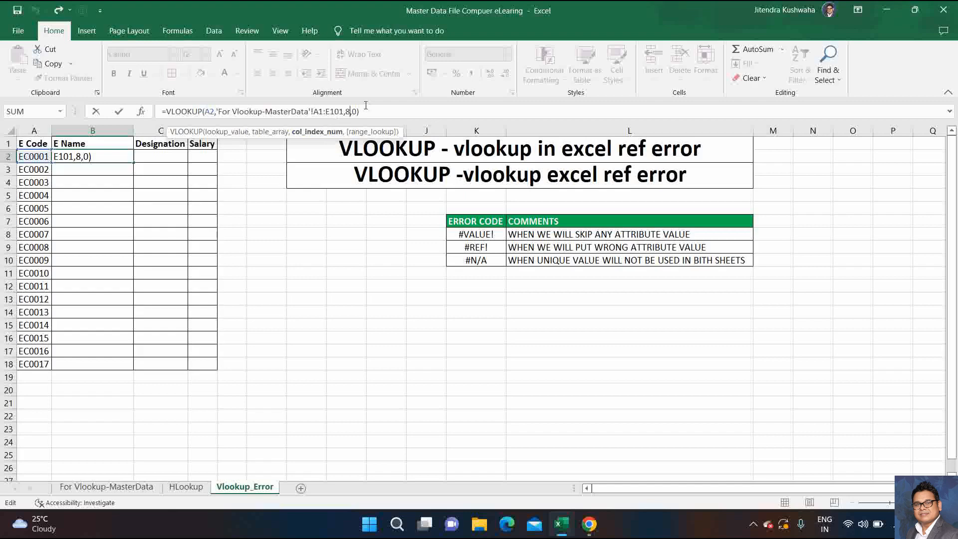
key(BackSpace)
text(5)
key(Return)
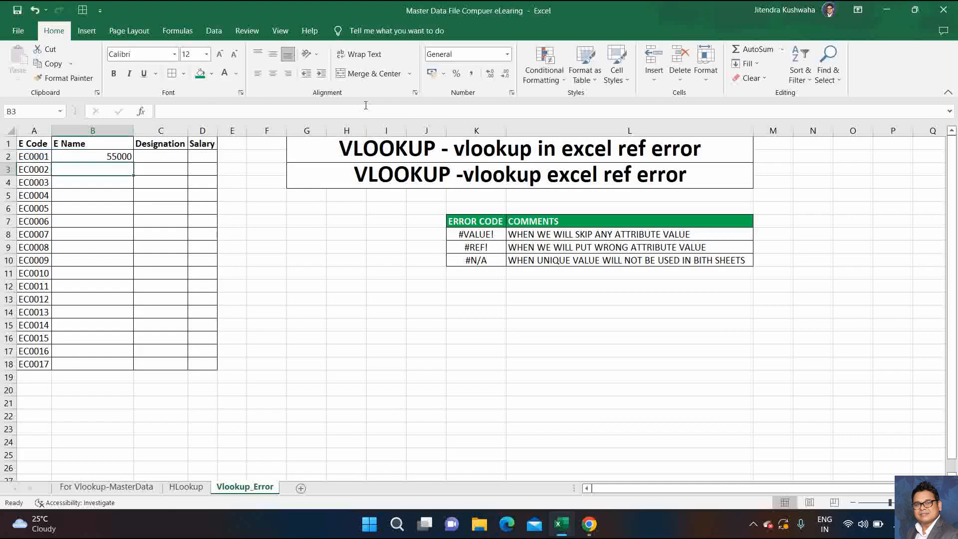
key(Up)
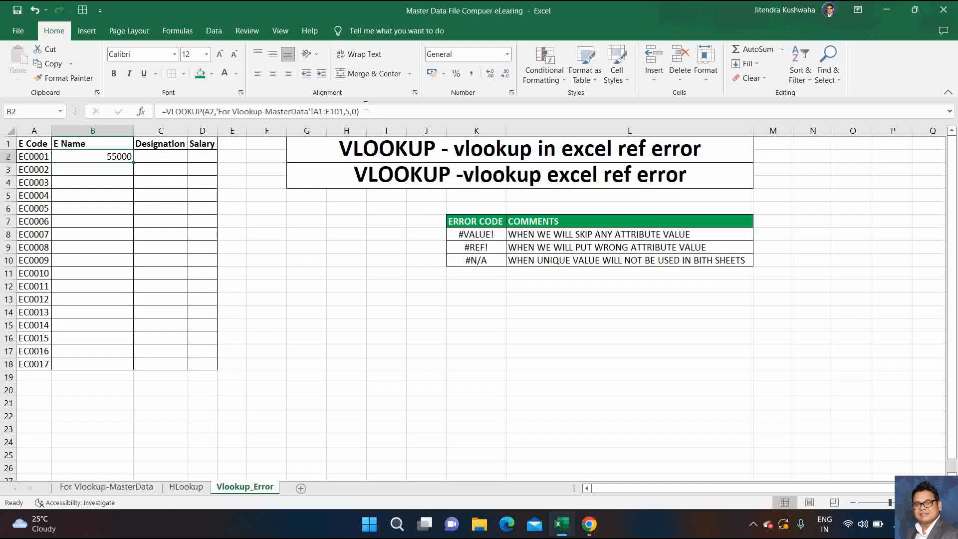
key(ctrl+z)
key(Down)
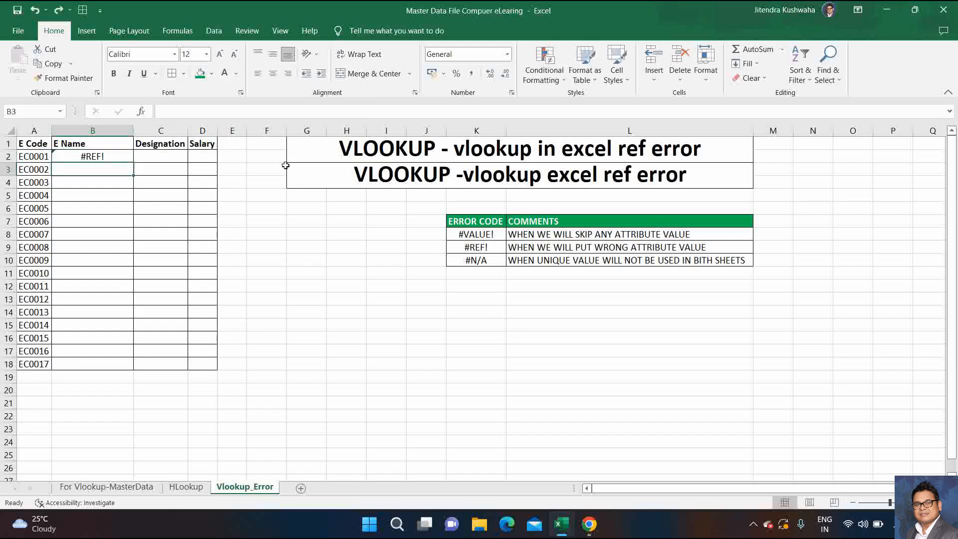
key(Up)
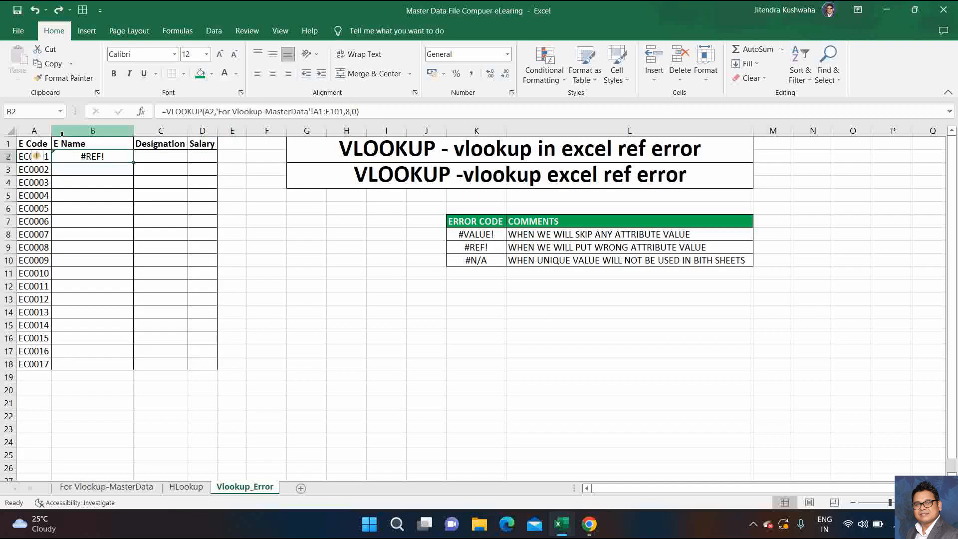
Check the E Name column's position on the For Vlookup-MasterData sheet and set B2's VLOOKUP column index to 2 on Vlookup_Error
click(89, 487)
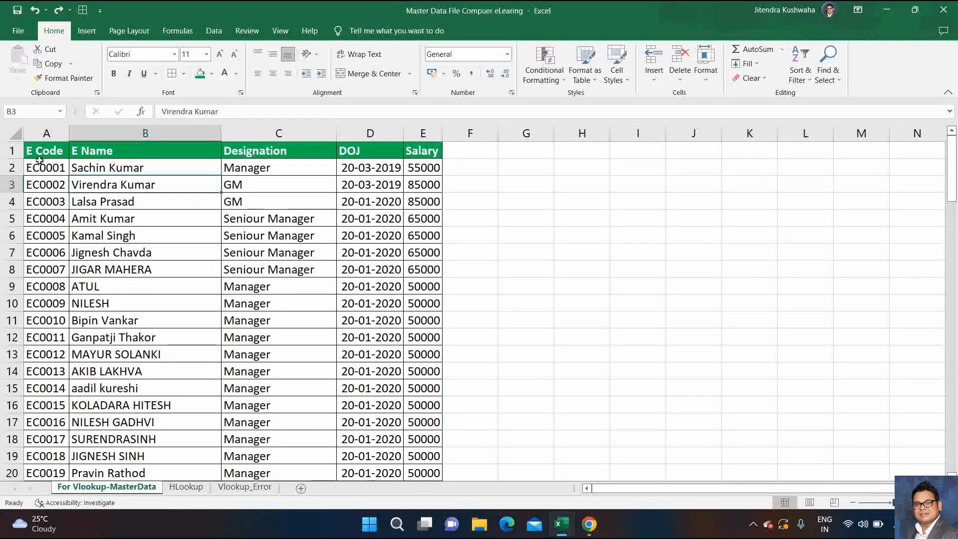
click(47, 133)
click(123, 129)
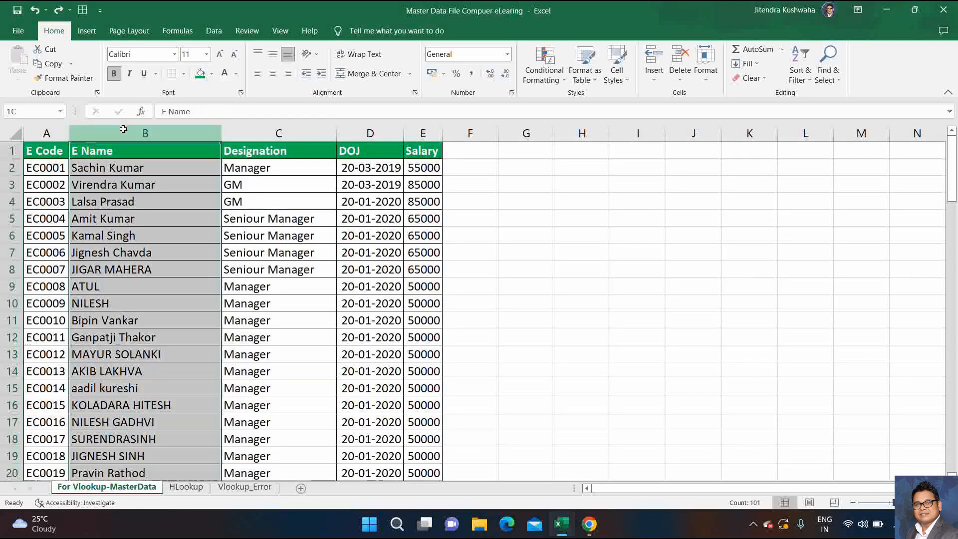
click(245, 487)
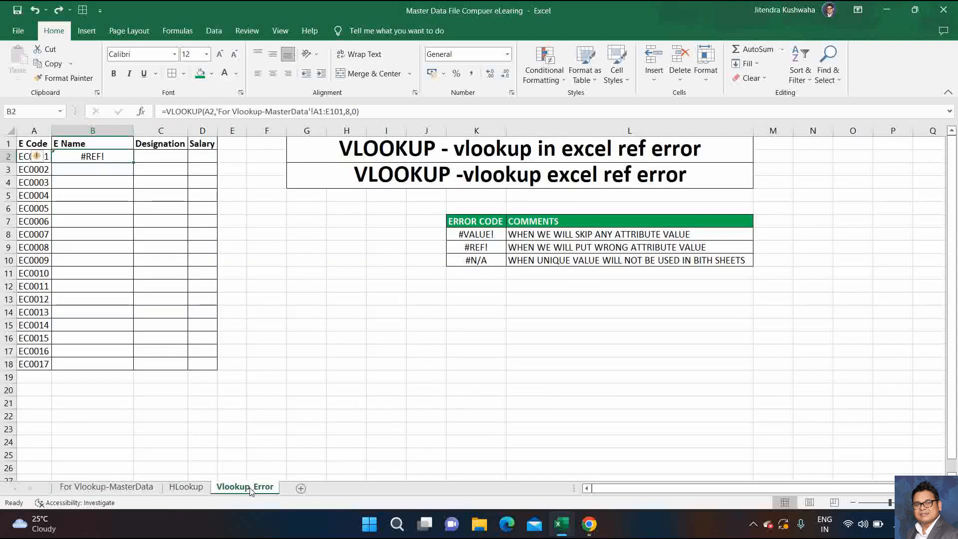
click(350, 110)
key(BackSpace)
text(2)
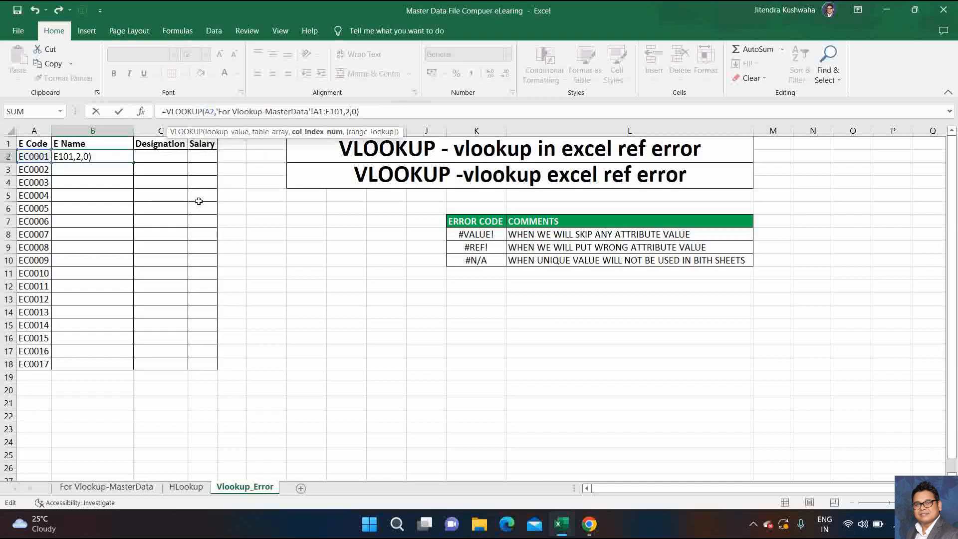
key(Return)
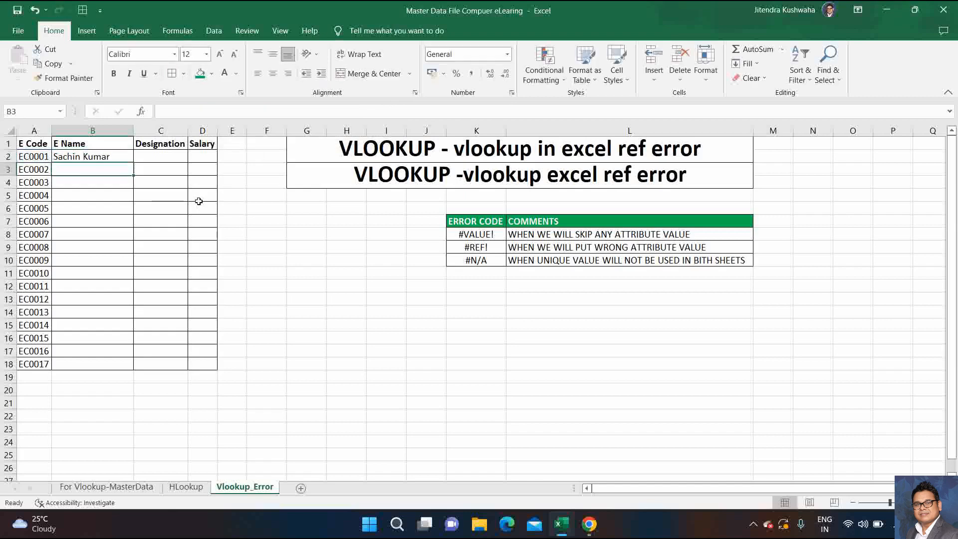
Try filling the B2 formula down the E Name column through B18 and undo the fill
key(Up)
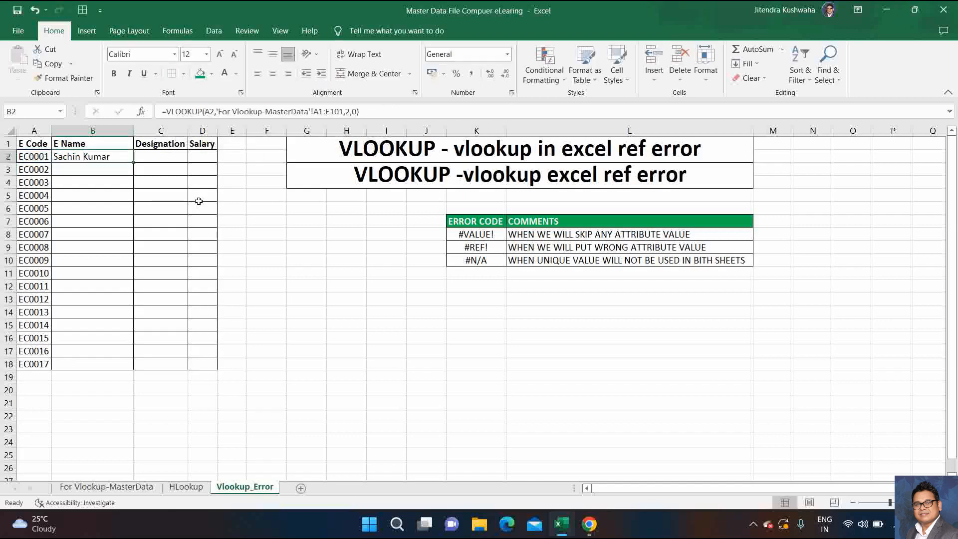
double_click(133, 163)
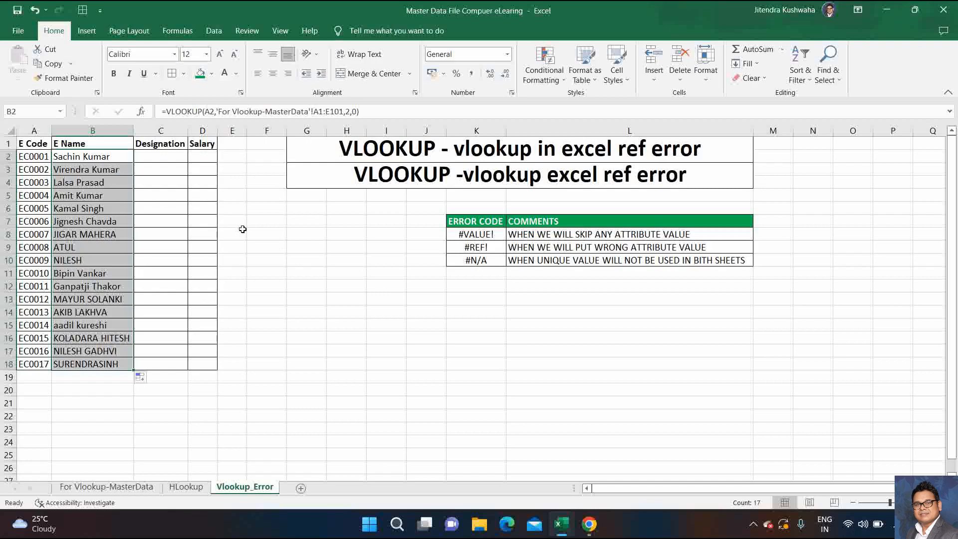
key(ctrl+z)
Mark the #REF! row of the error code table by entering "Done" in M9
click(469, 248)
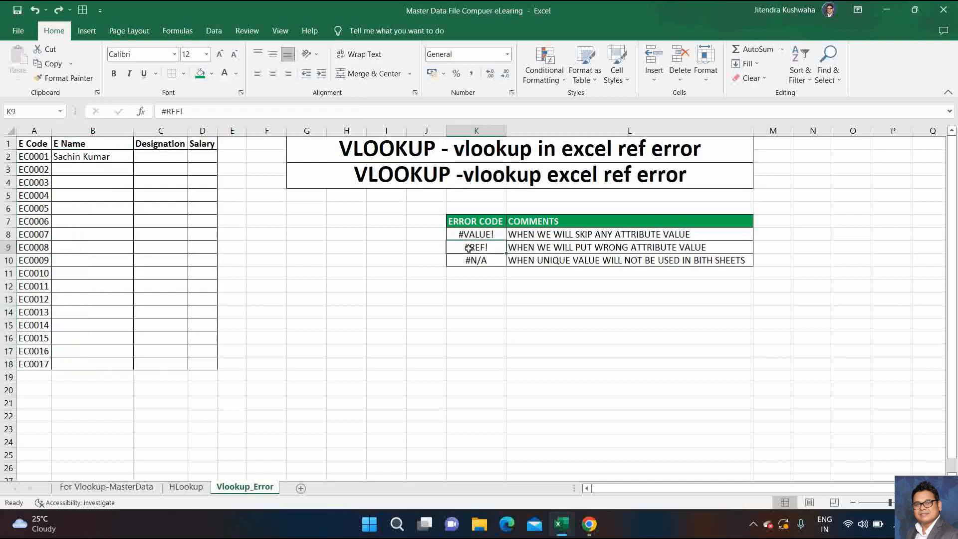
key(Right)
key(Right)
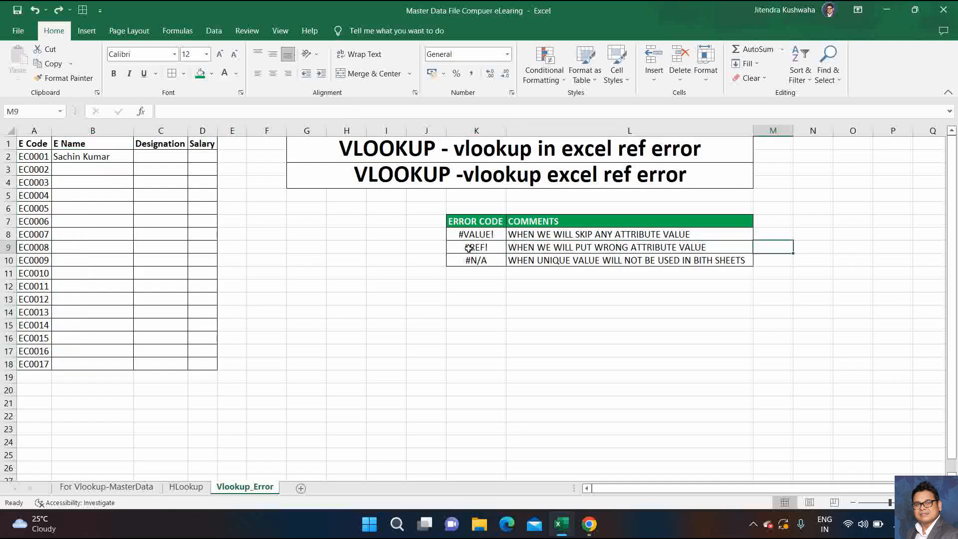
text(Done)
key(Return)
key(Up)
key(Left)
key(Left)
key(Down)
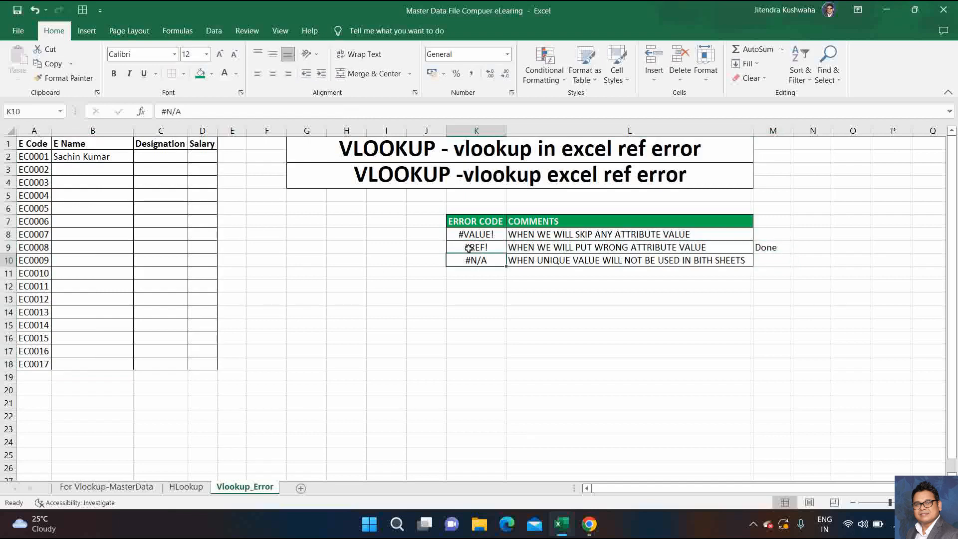
Remove the column index argument from B2's VLOOKUP formula to demonstrate the #VALUE! error
click(462, 234)
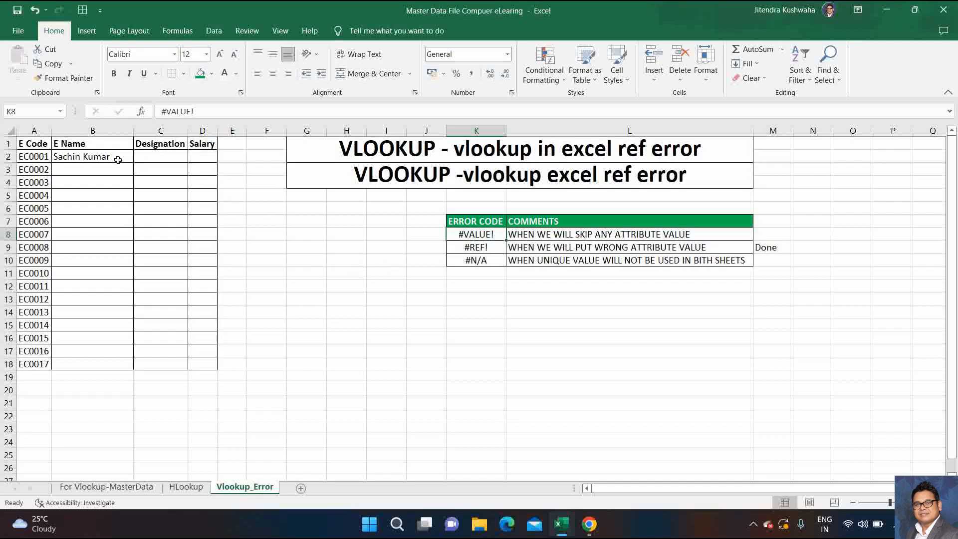
click(101, 155)
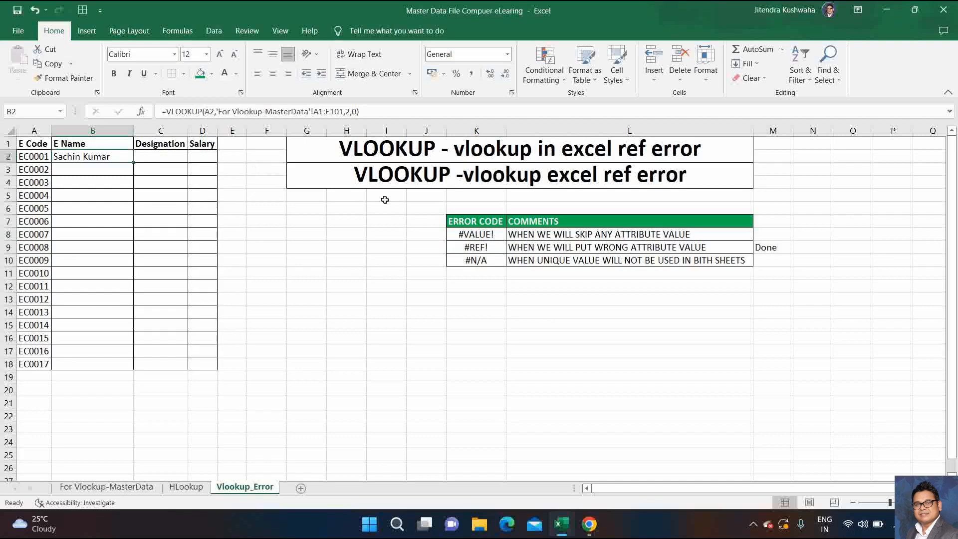
click(350, 111)
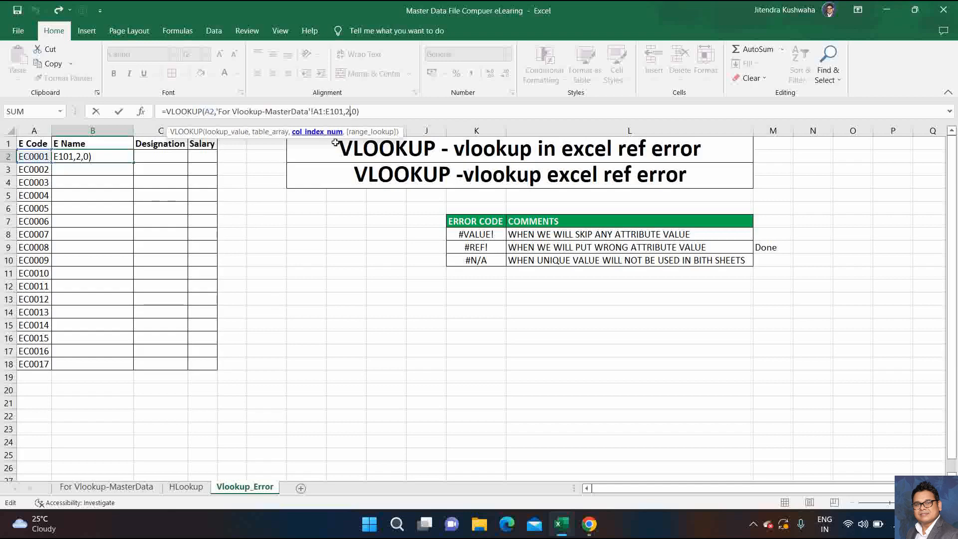
key(BackSpace)
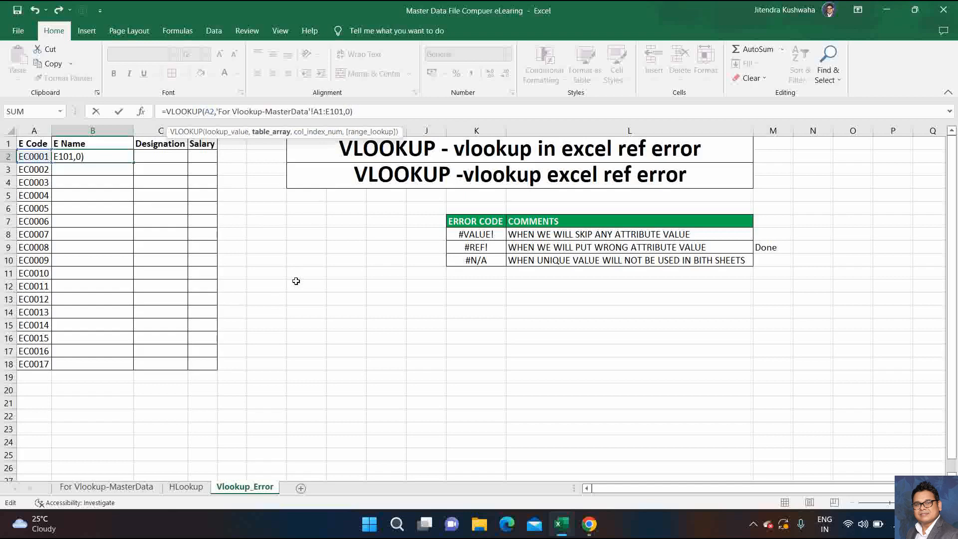
key(Return)
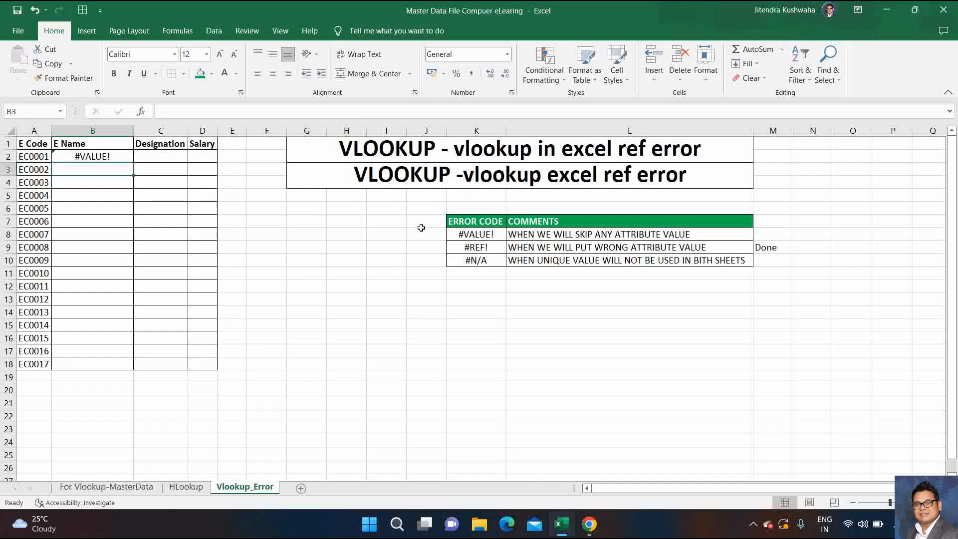
Try reinserting column index 2 in B2's VLOOKUP formula and undo the change
click(117, 154)
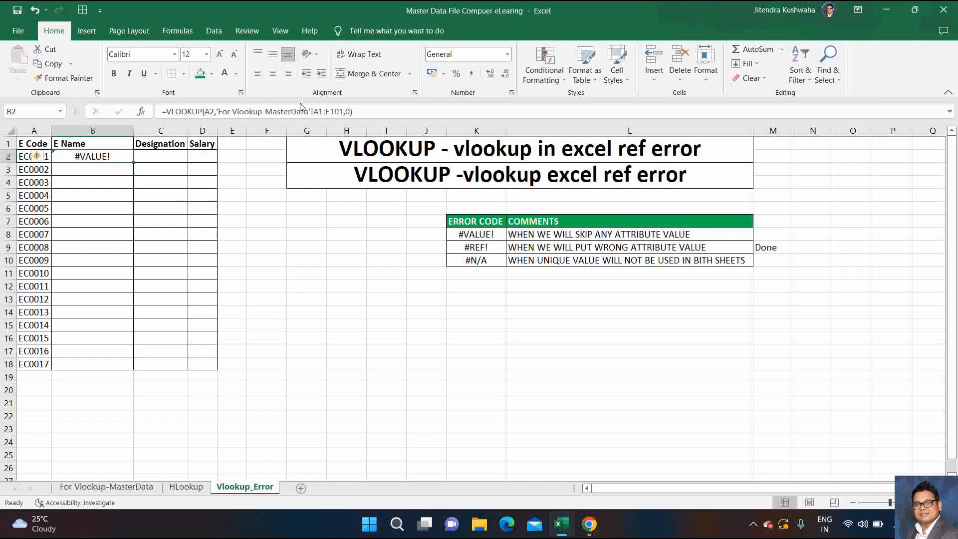
click(345, 111)
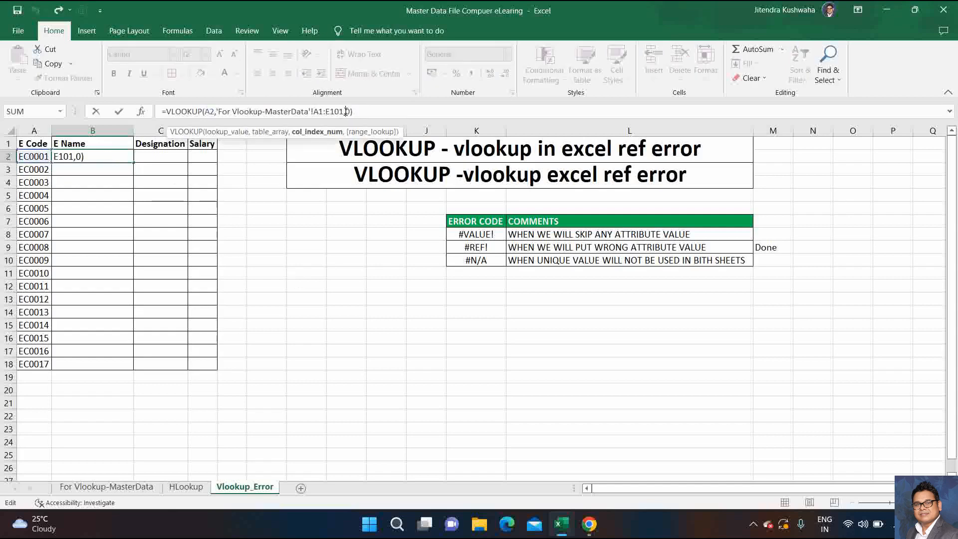
text(2,)
key(Return)
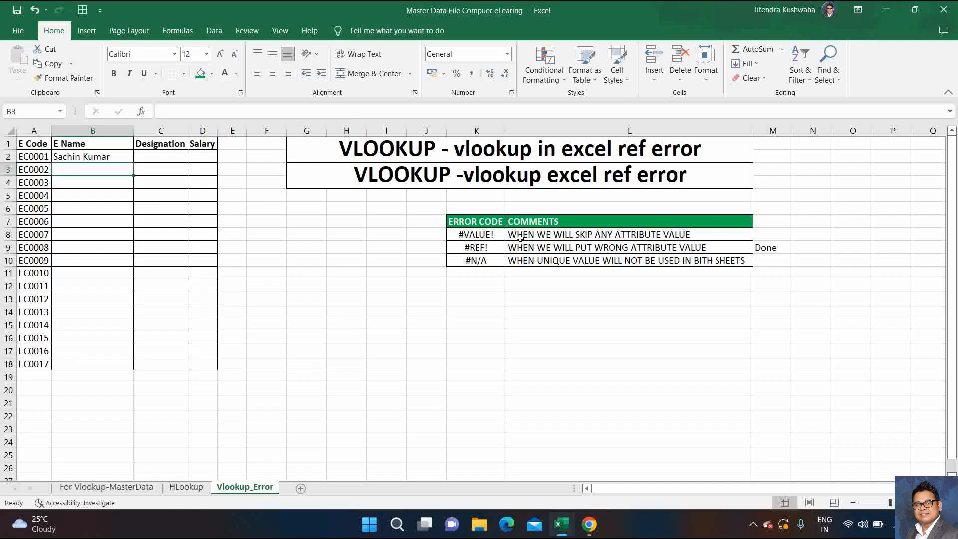
key(ctrl+z)
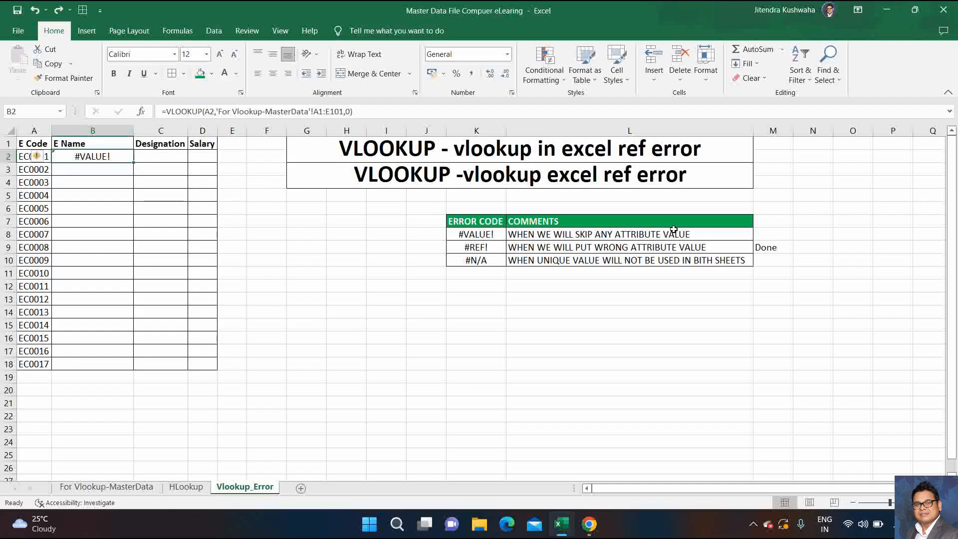
Check the E Name column on the For Vlookup-MasterData sheet and restore column index 2 in B2's VLOOKUP formula
click(110, 487)
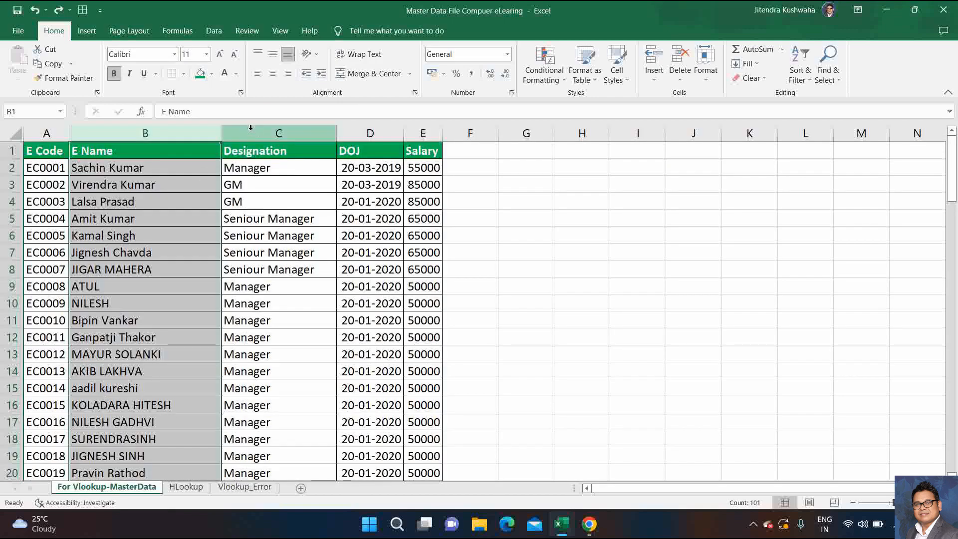
click(277, 132)
click(156, 128)
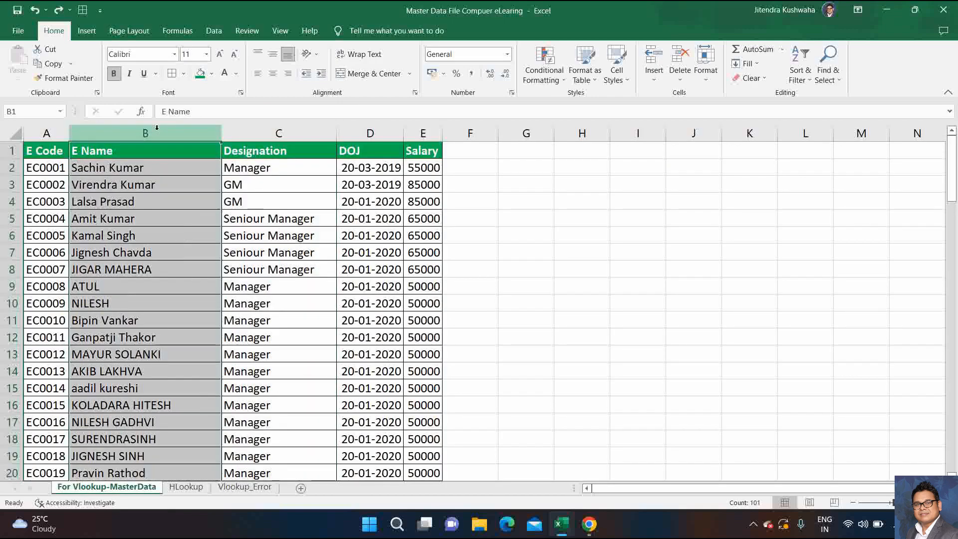
click(234, 489)
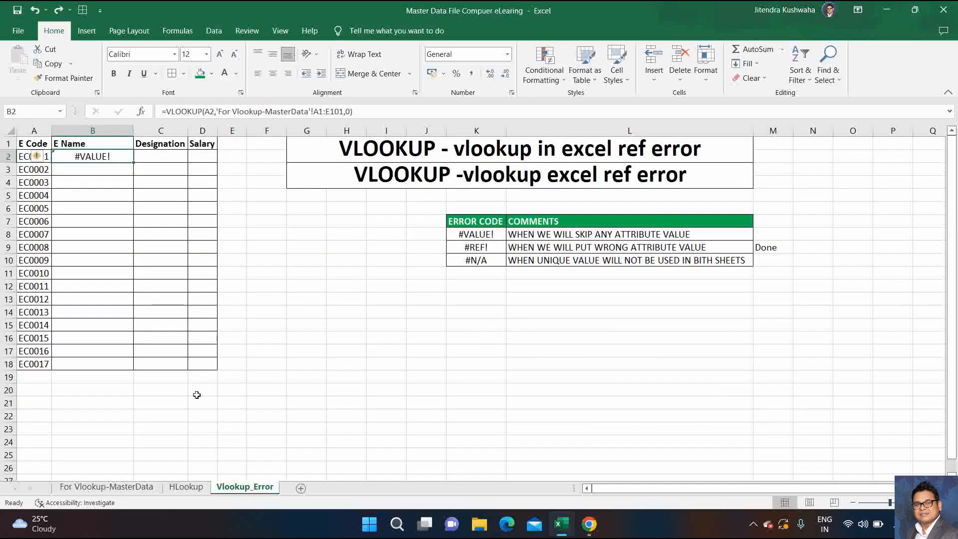
click(346, 111)
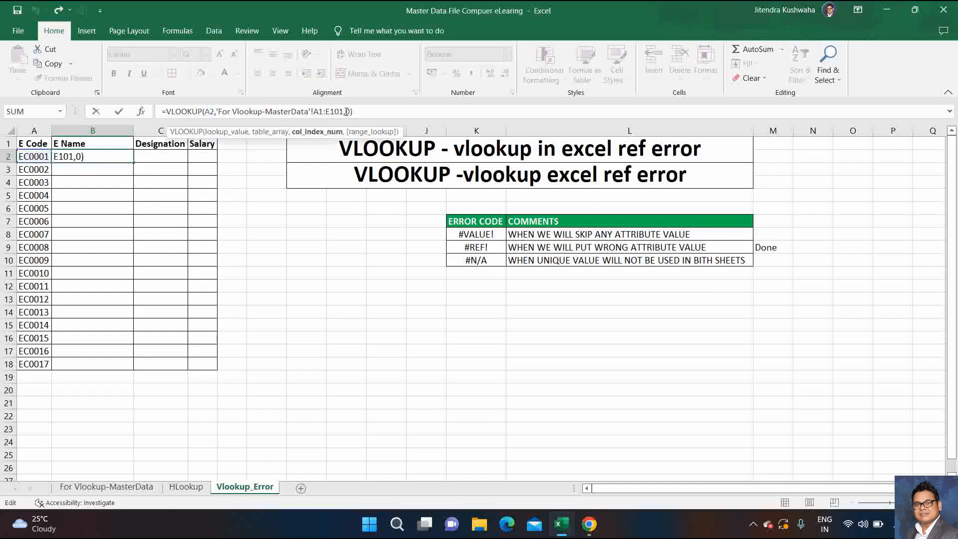
text(2,)
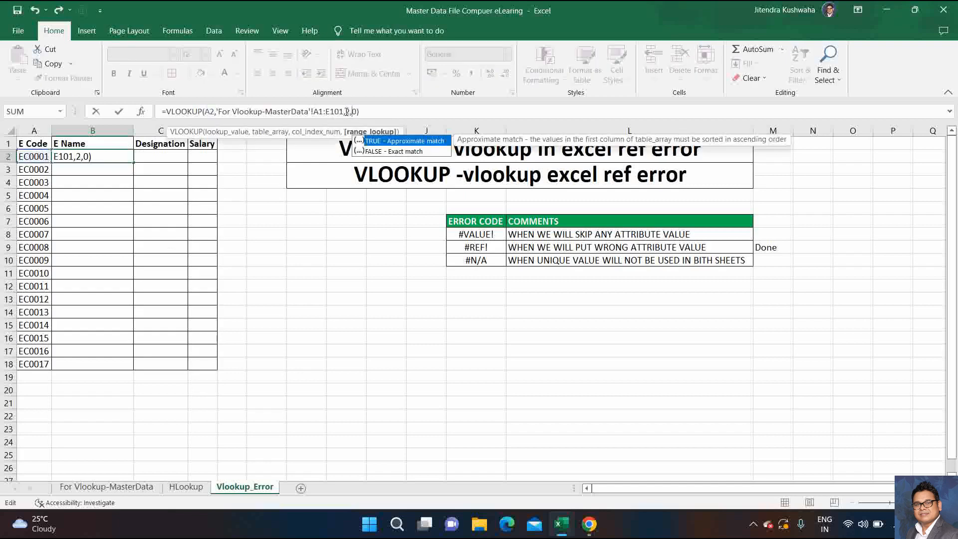
key(Return)
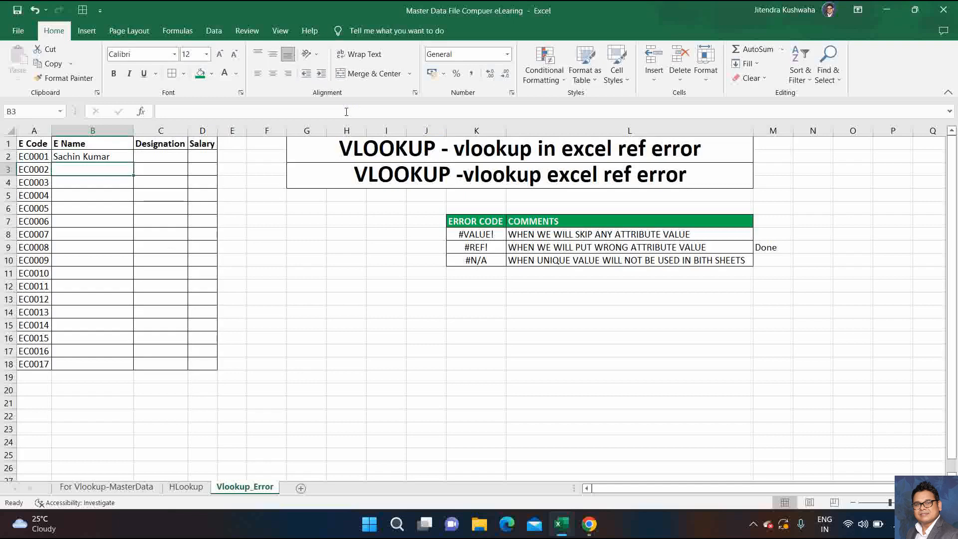
Mark the #VALUE! row of the error code table by entering "Done" in M8
click(765, 232)
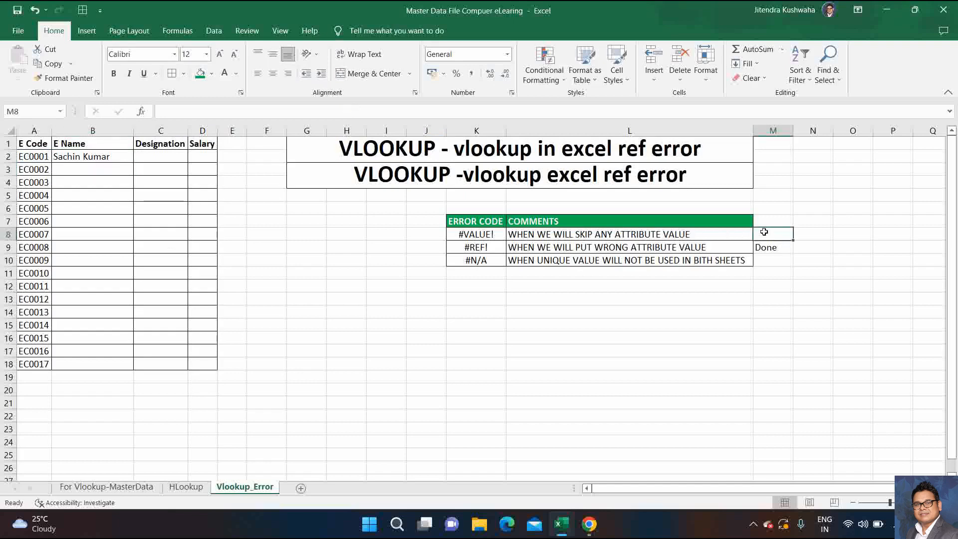
text(Done)
key(Return)
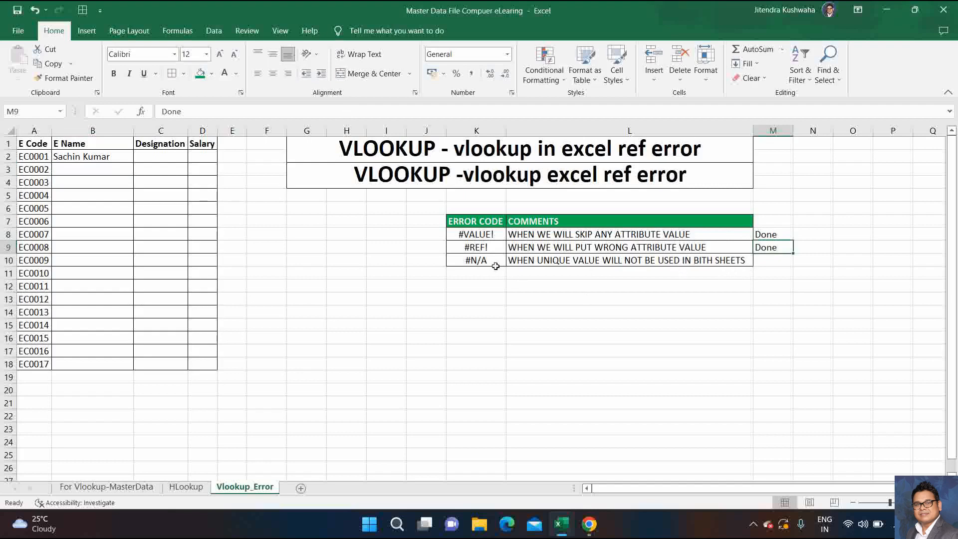
Review the comment for the #N/A error in the error code table
click(532, 275)
key(Up)
key(Up)
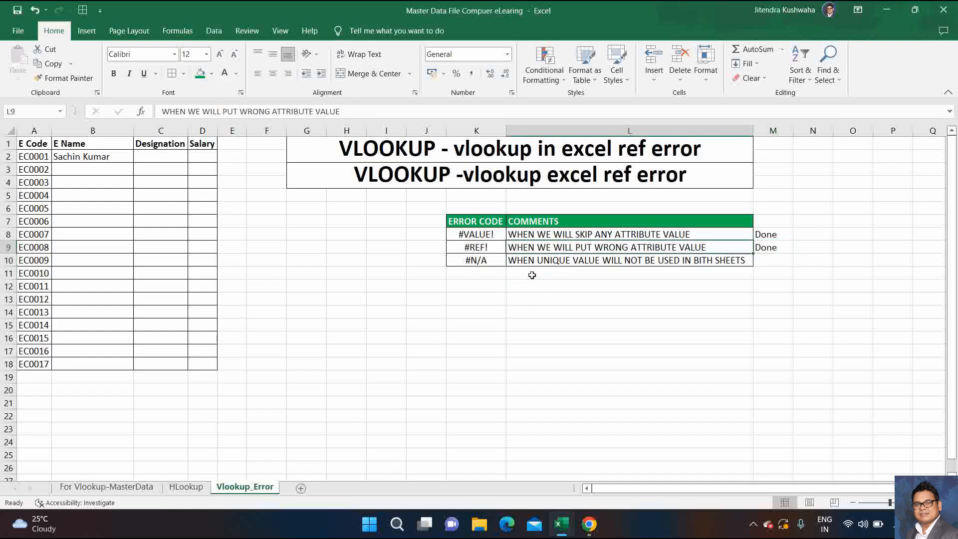
key(Down)
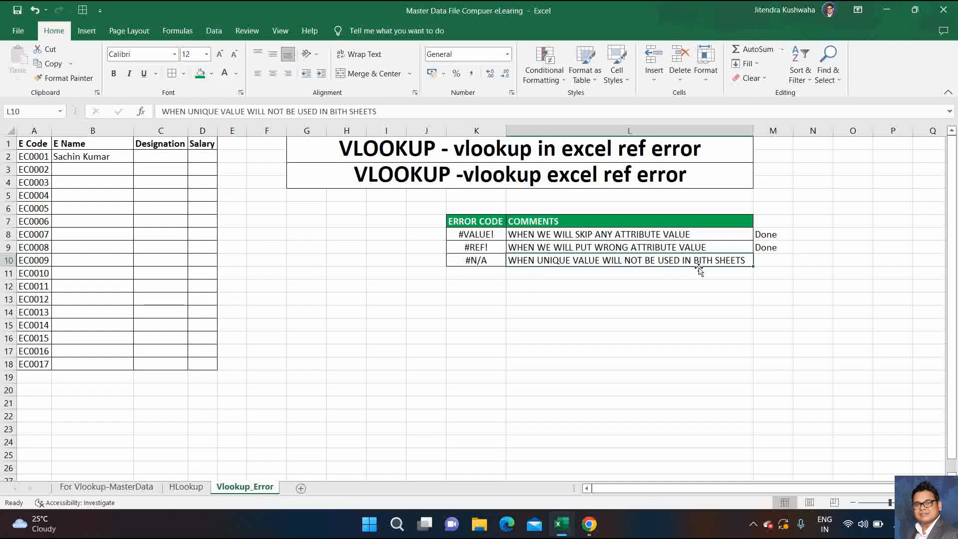
Compare the E Code column on the Vlookup_Error sheet with the one on the For Vlookup-MasterData sheet
click(124, 156)
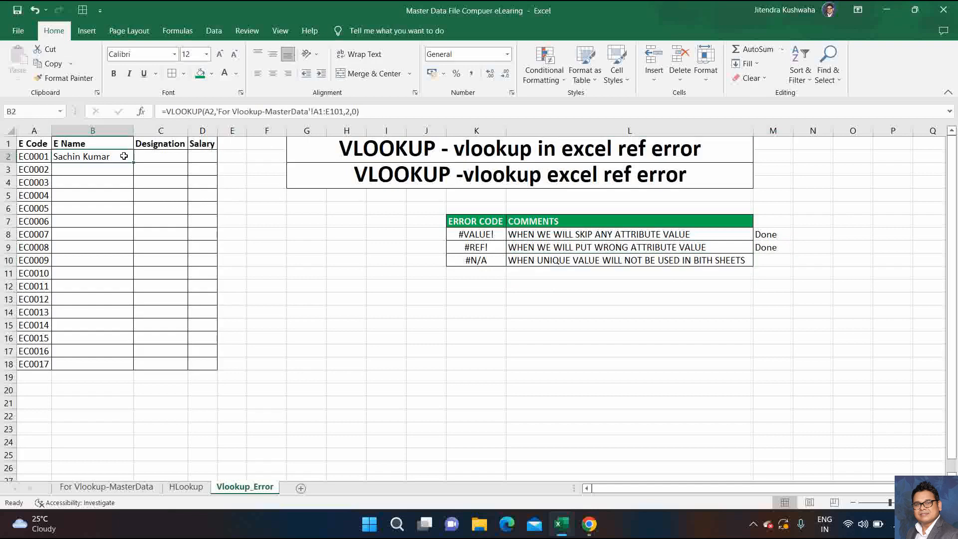
click(35, 131)
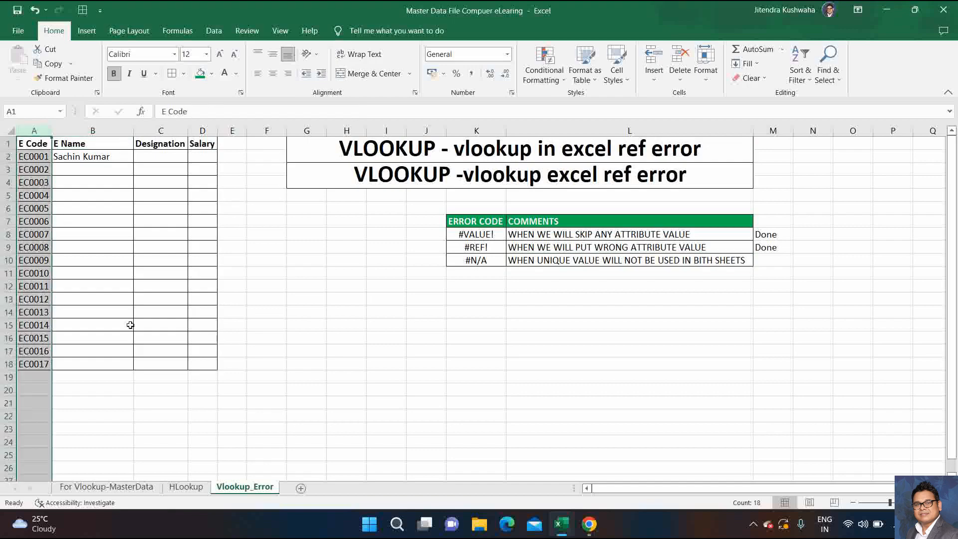
click(121, 491)
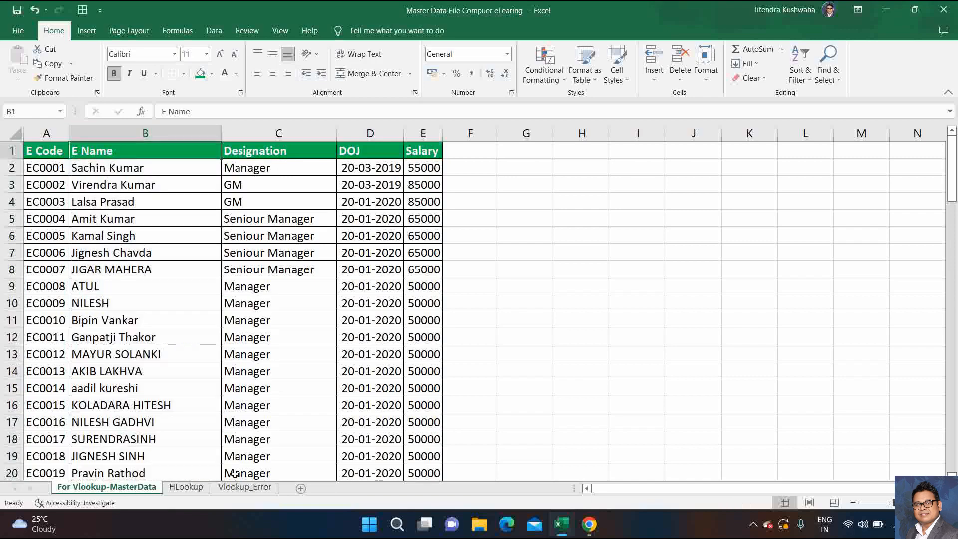
click(250, 491)
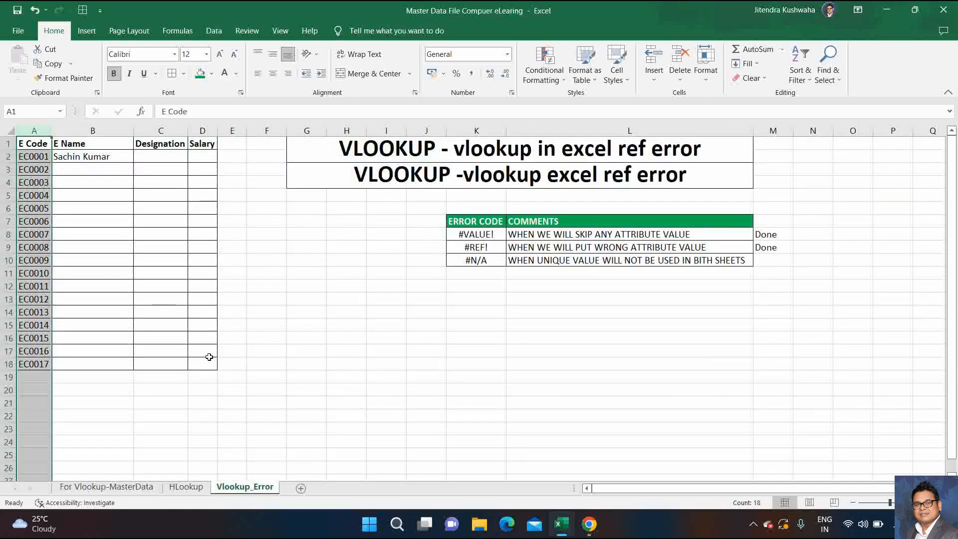
click(124, 492)
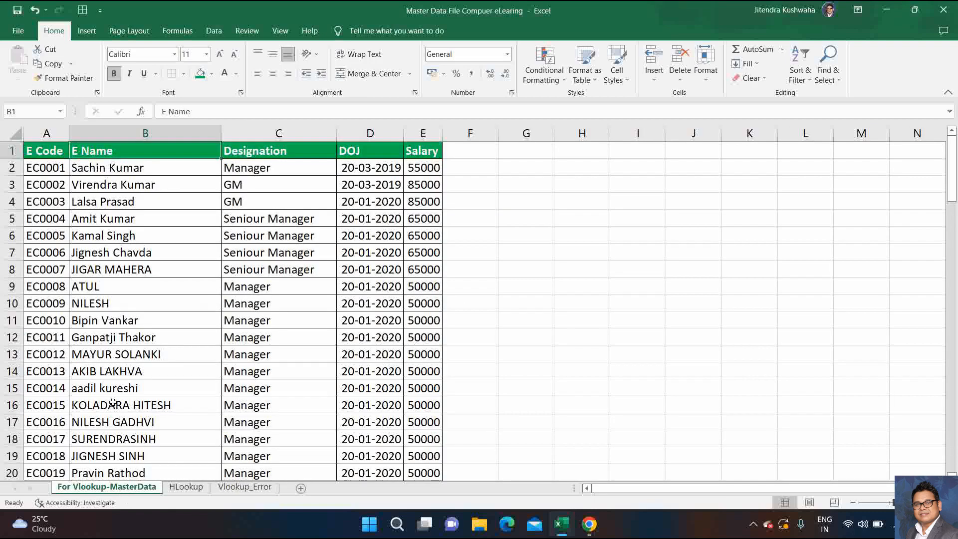
Examine the EC0008 record and the Designation entries from C9 to C15 on the For Vlookup-MasterData sheet
click(127, 286)
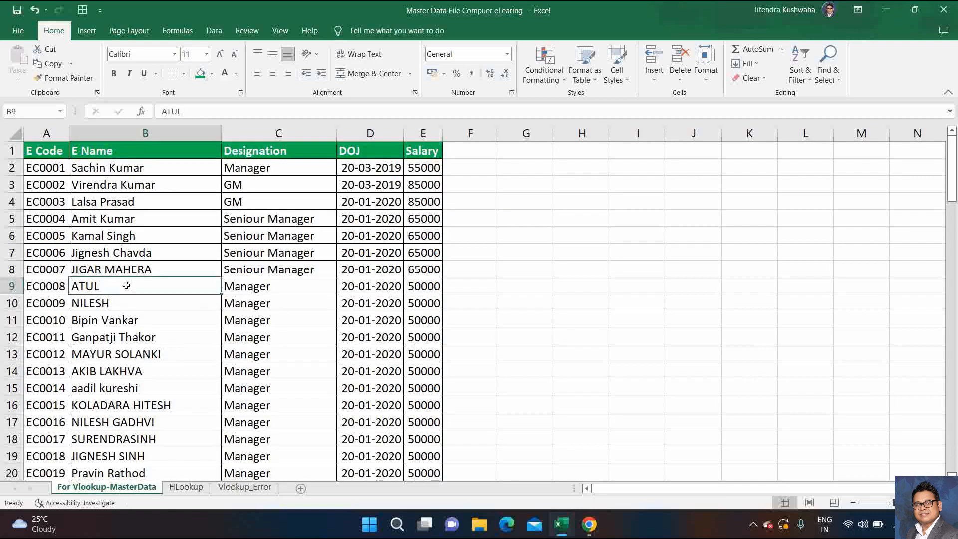
key(Left)
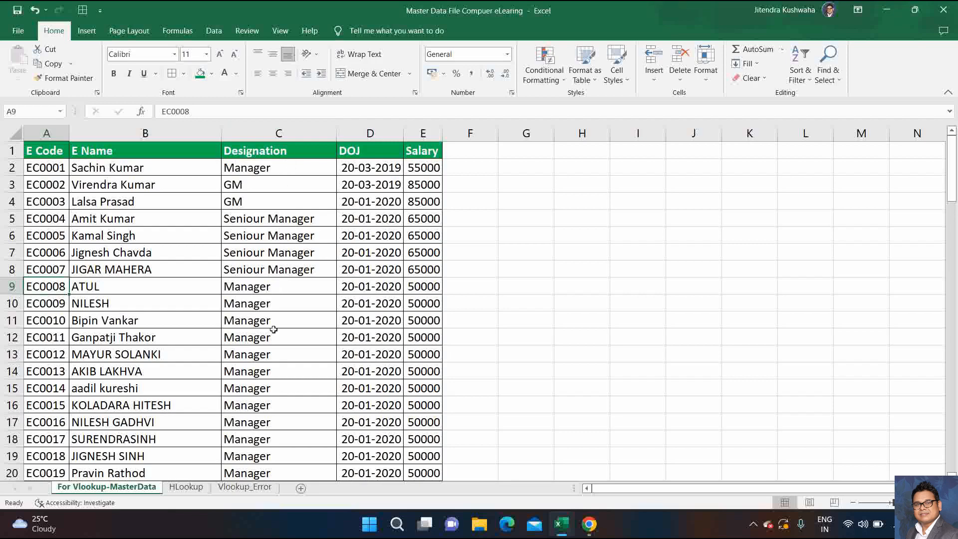
click(262, 308)
key(Up)
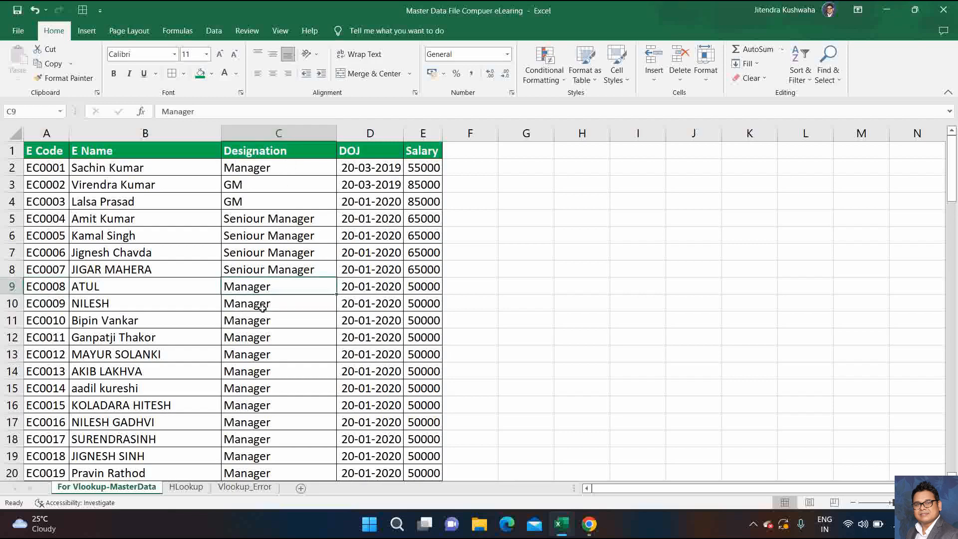
key(shift+Down)
key(shift+Down)
key(shift+Down)
key(shift+Down)
key(shift+Down)
key(shift+Down)
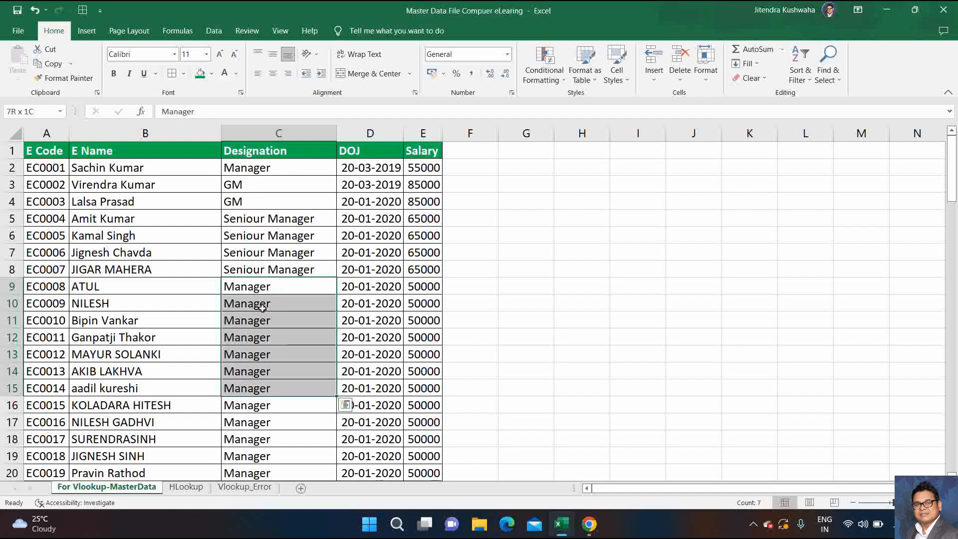
Try changing the lookup value in B2's VLOOKUP formula on the Vlookup_Error sheet to B2, and undo the change
click(236, 487)
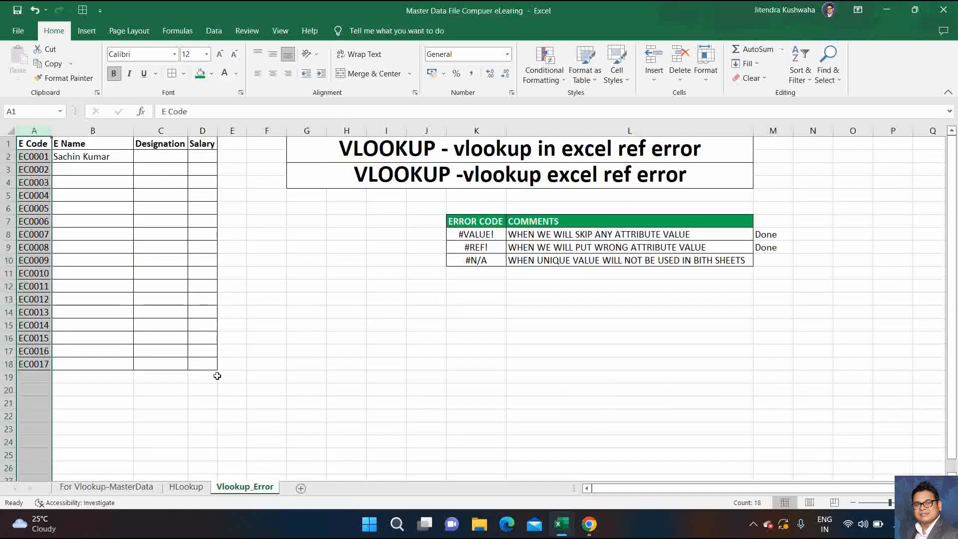
key(Down)
key(Right)
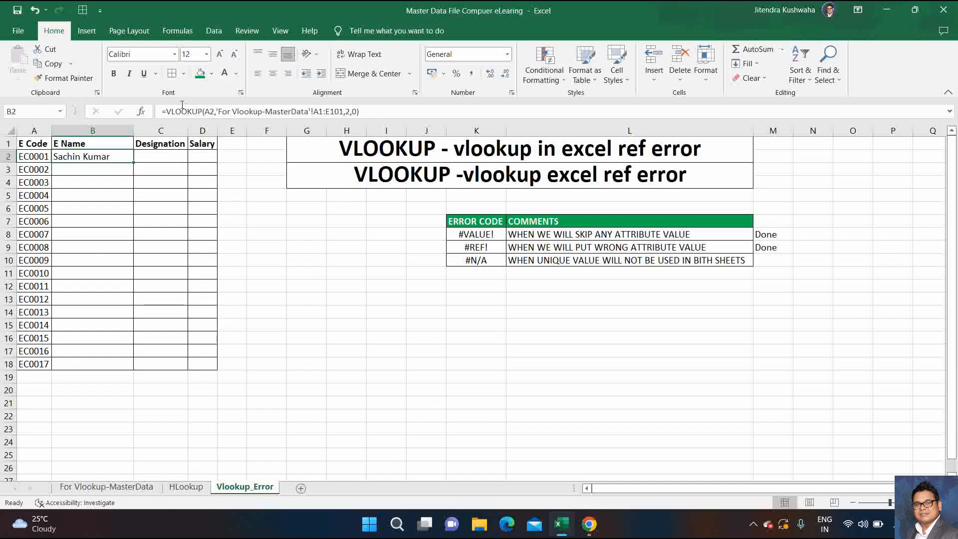
click(215, 111)
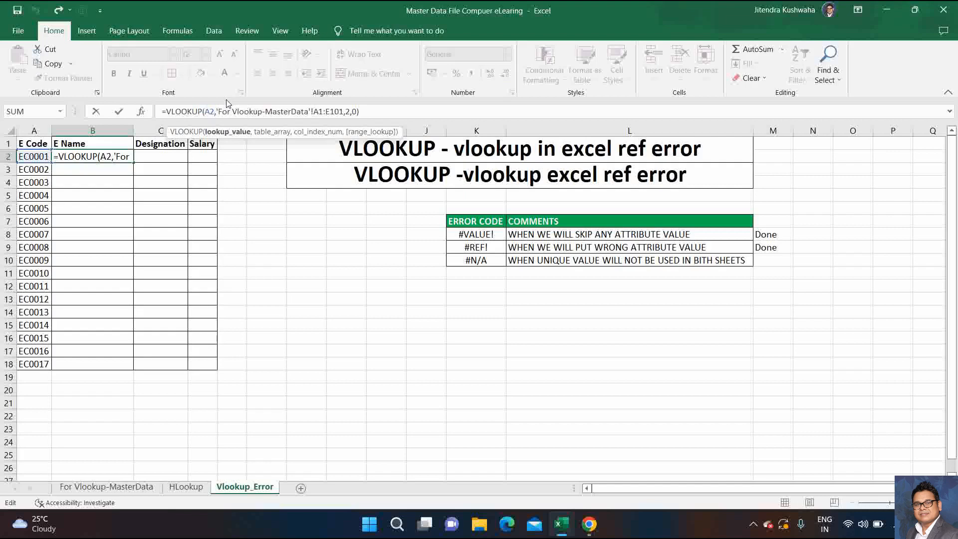
key(BackSpace)
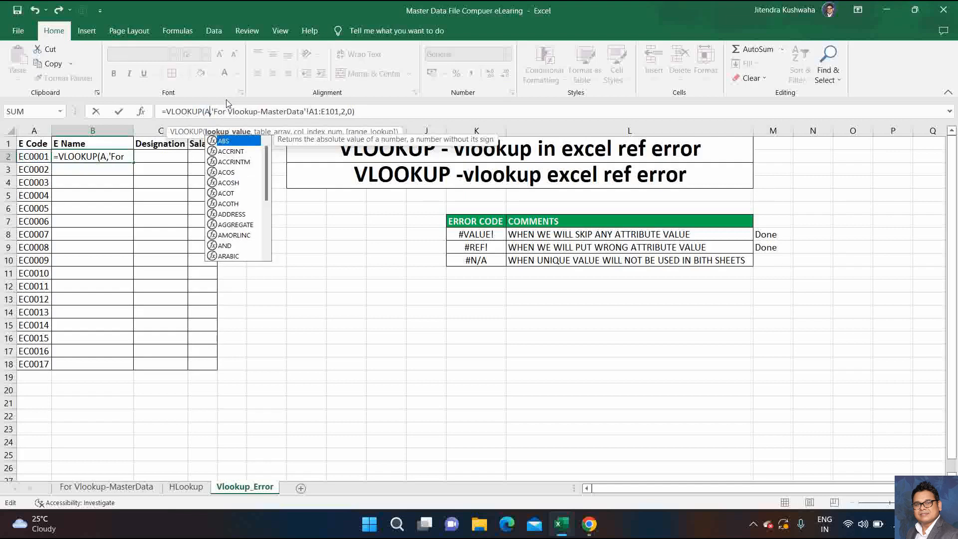
key(BackSpace)
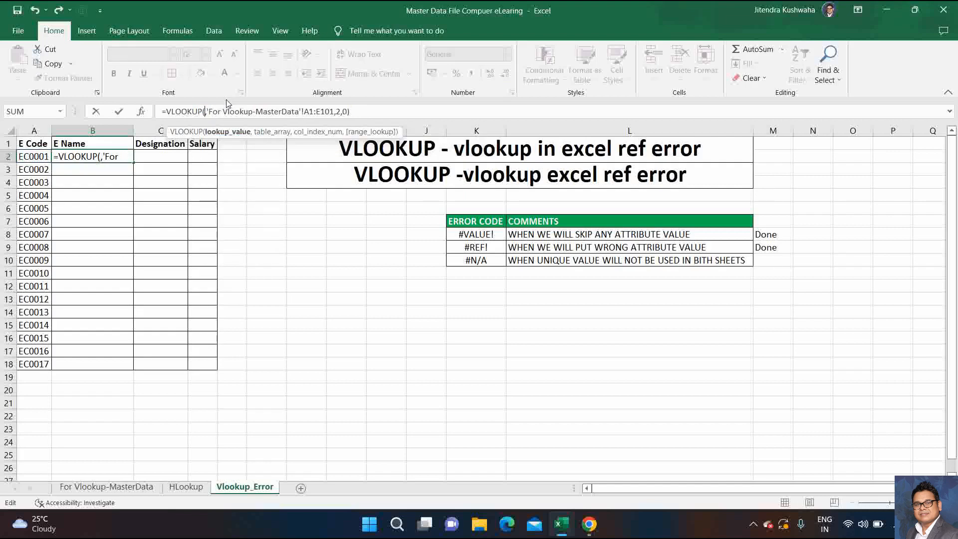
text(b)
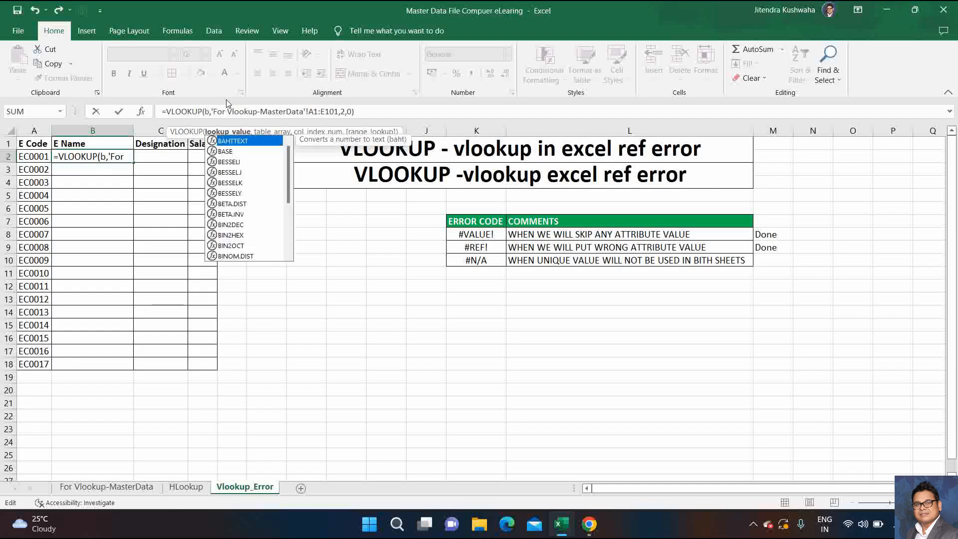
text(2)
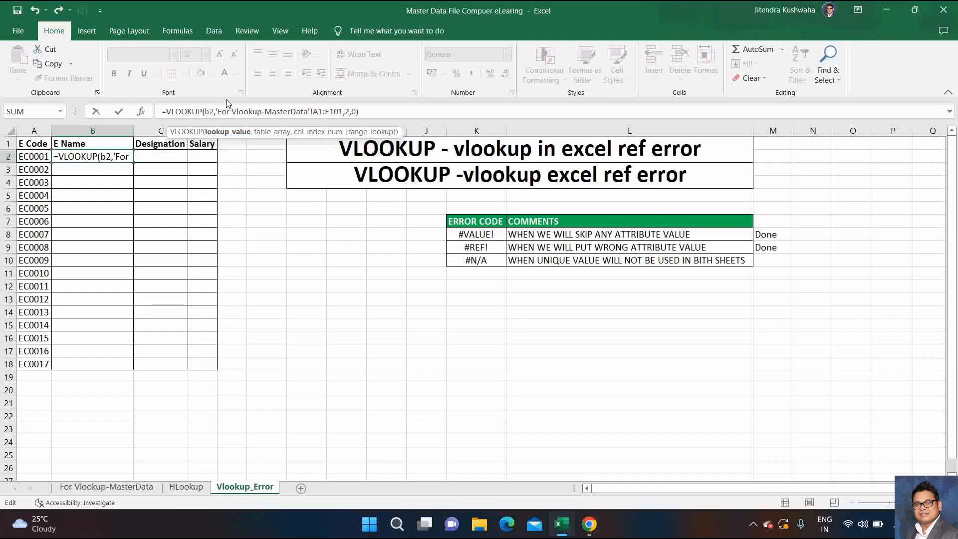
key(Return)
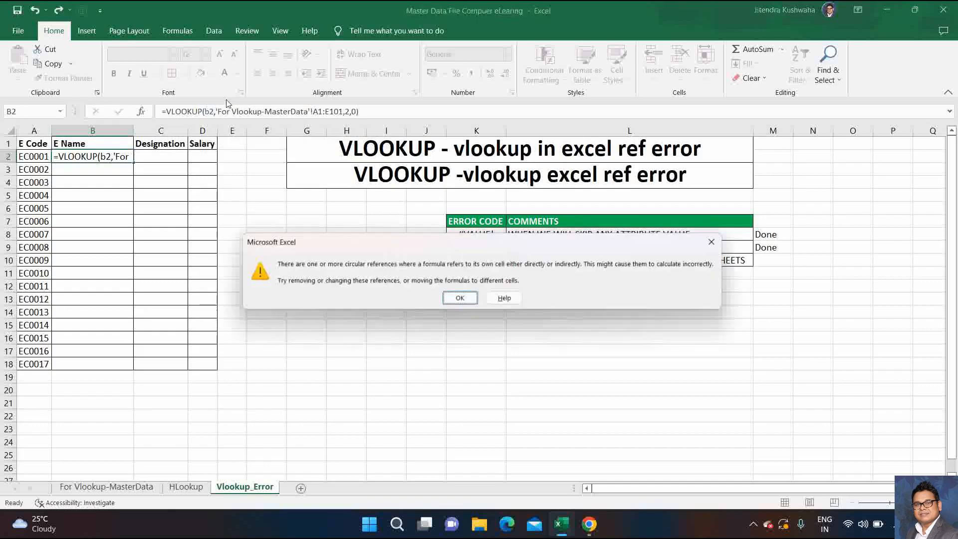
key(Return)
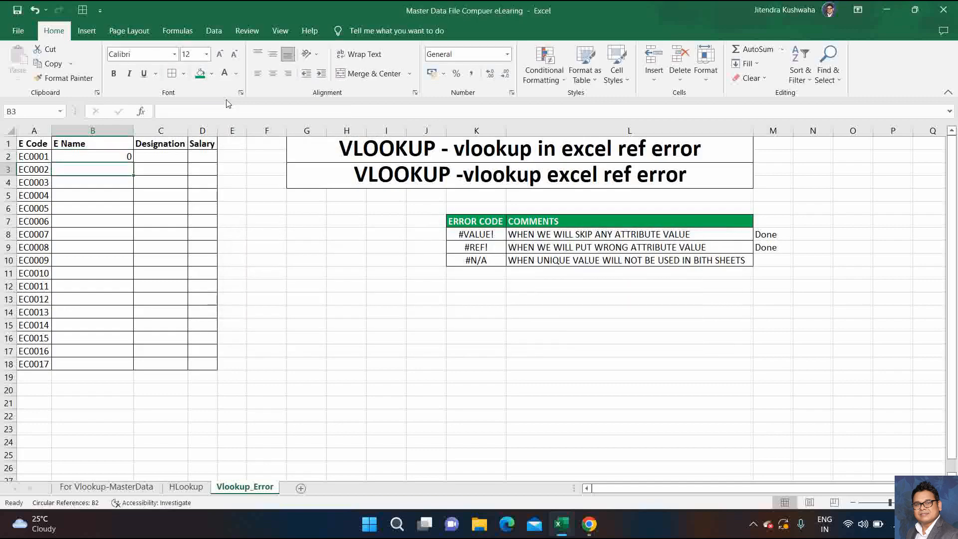
key(ctrl+z)
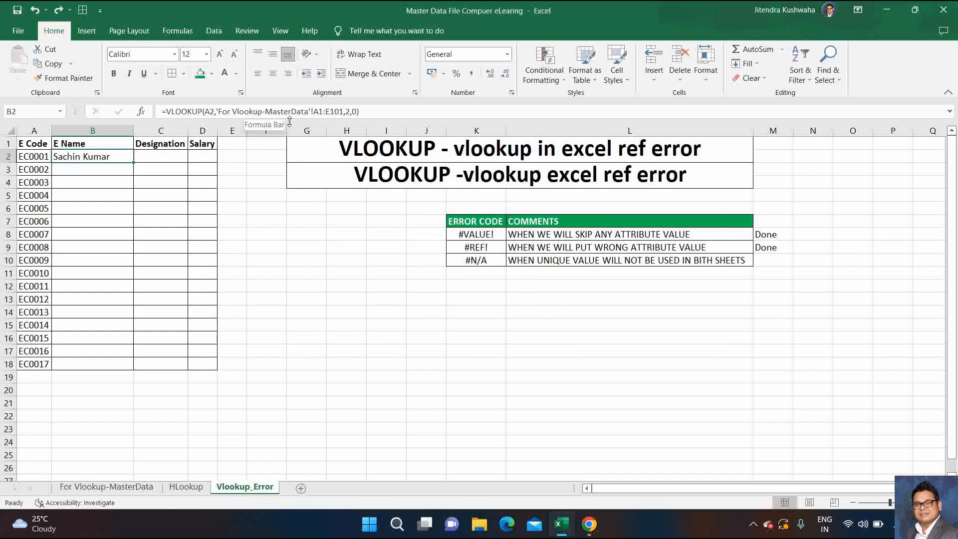
Replace B2's formula with a new VLOOKUP that uses the empty cell E2 as its lookup value
key(Delete)
text(=vl)
key(Tab)
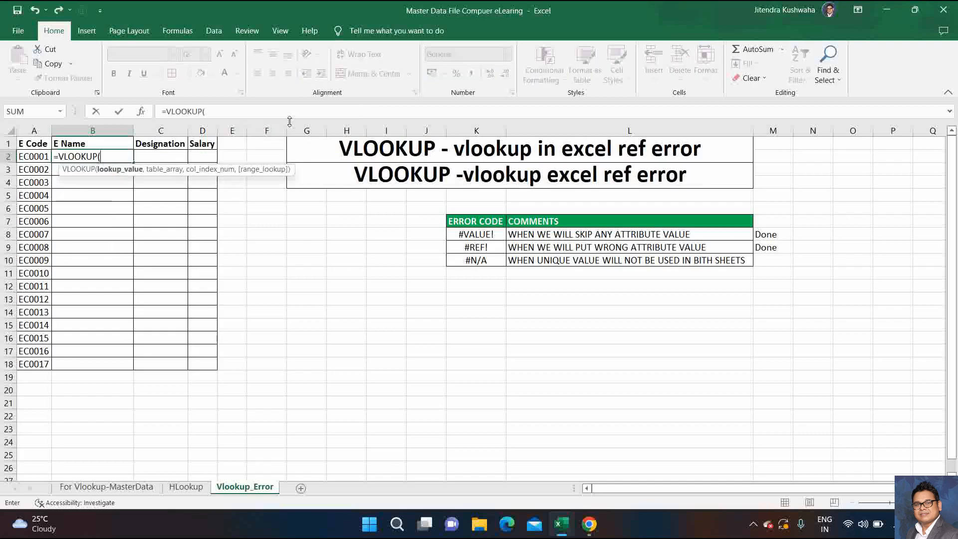
key(Left)
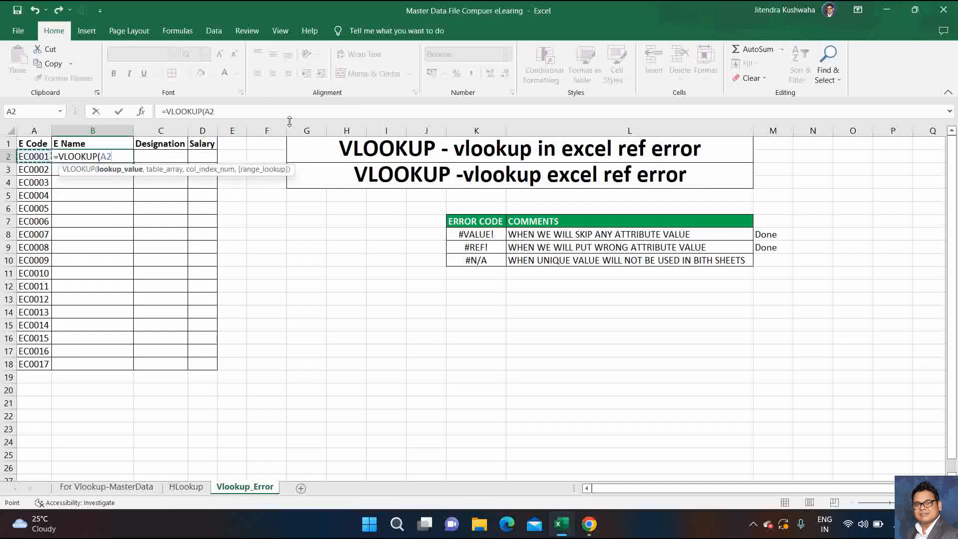
key(Right)
key(Right)
key(Right)
key(Right)
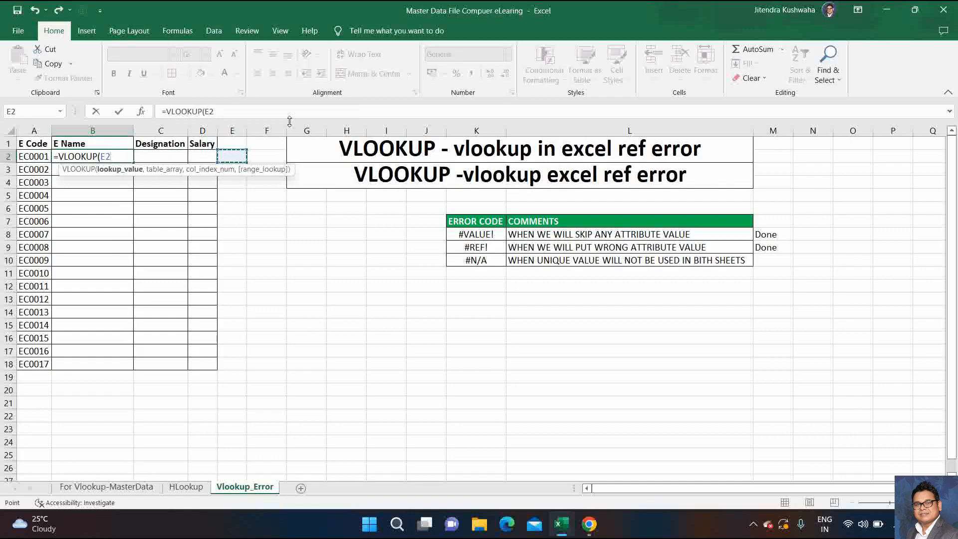
text(,)
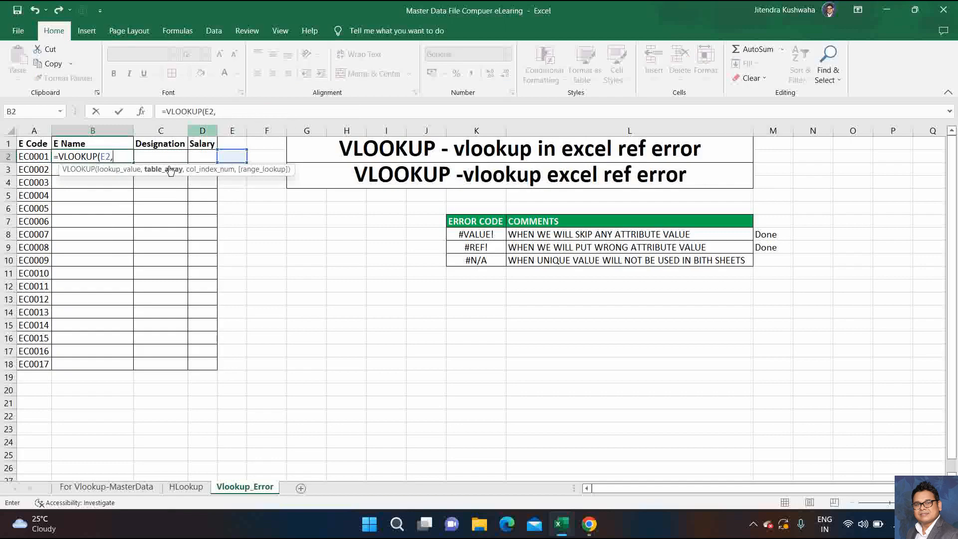
Set the formula's table array to E2:G101 on the For Vlookup-MasterData sheet
click(118, 483)
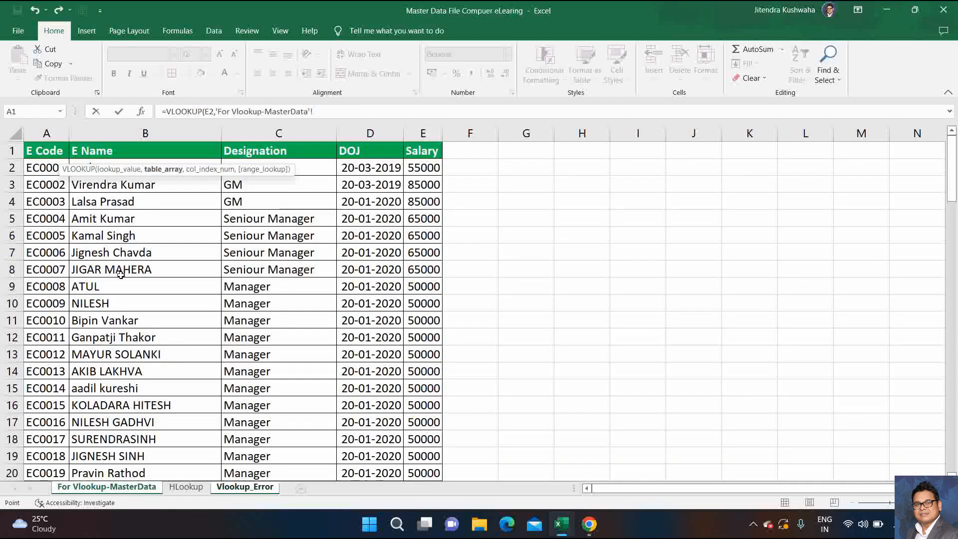
key(Down)
key(shift+Right)
key(shift+Right)
key(shift+Right)
key(shift+Right)
key(shift+Right)
key(shift+Right)
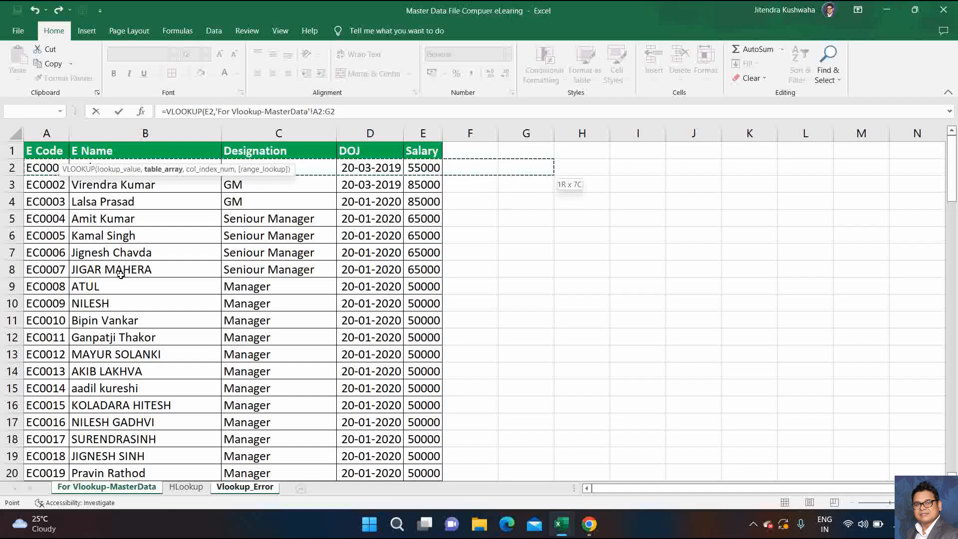
key(Right)
key(Right)
key(Right)
key(Right)
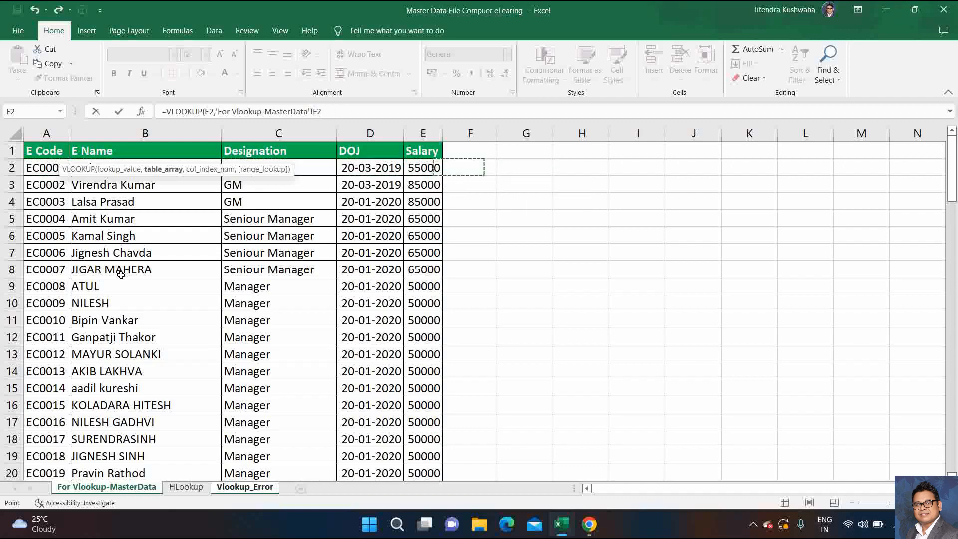
key(shift+Right)
key(shift+Right)
key(ctrl+shift+Down)
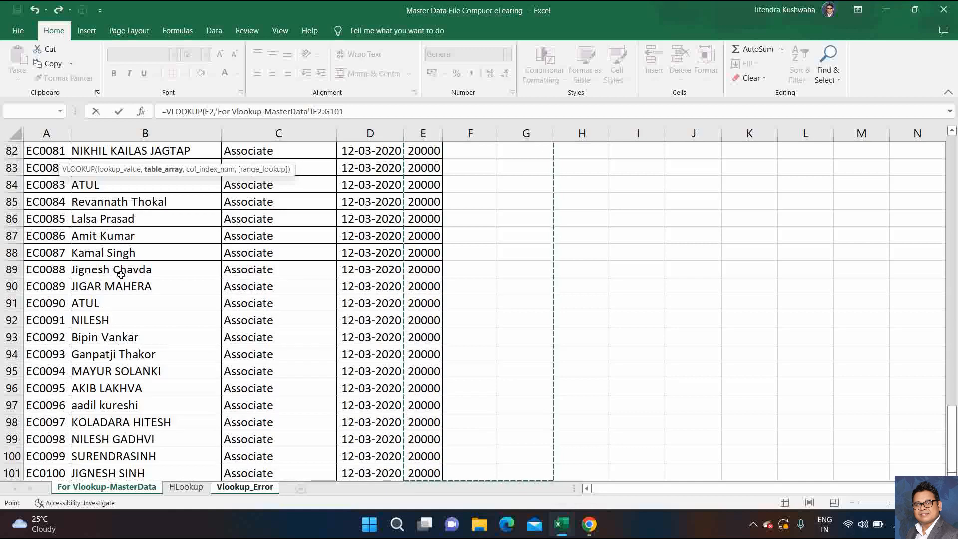
Complete B2's VLOOKUP formula with column index 1 and range lookup 0, and review the entered formula
text(,1)
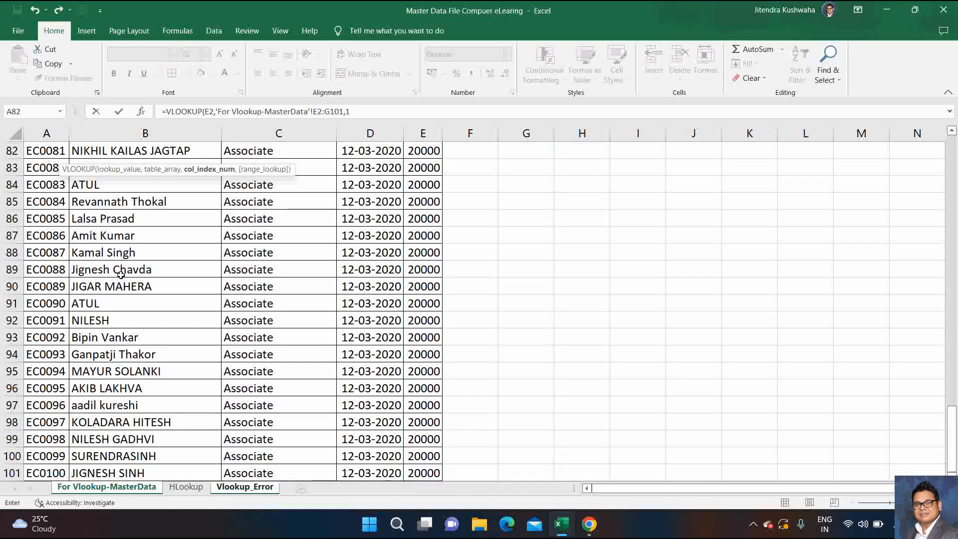
text(,0))
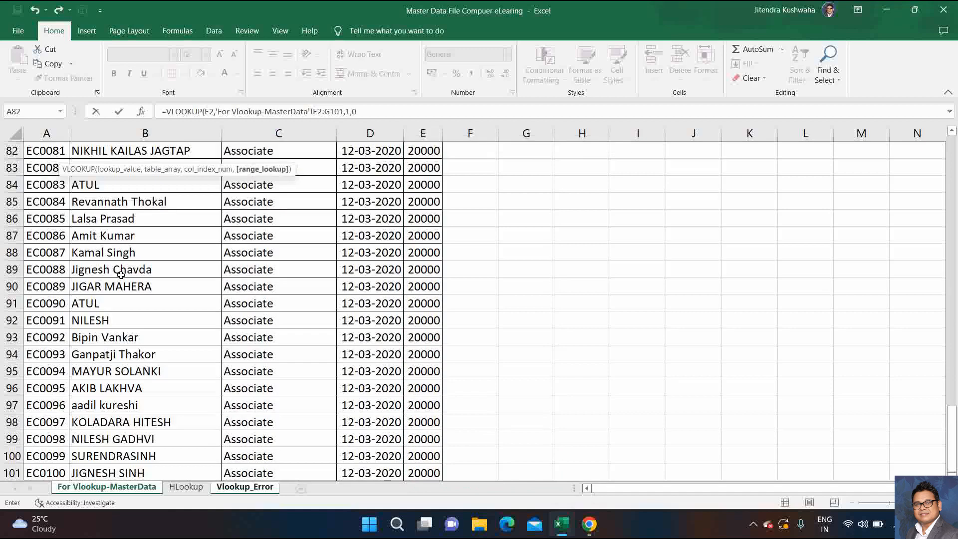
key(Return)
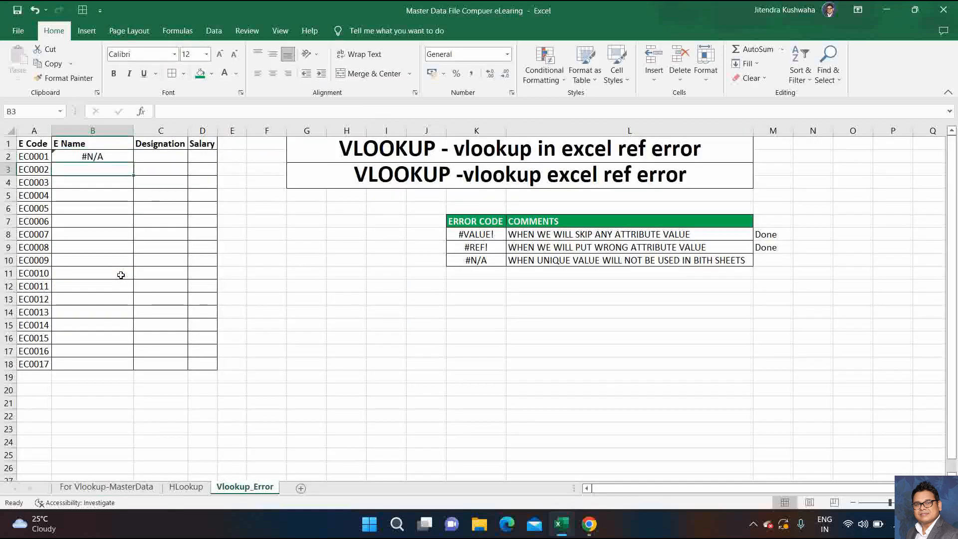
key(Up)
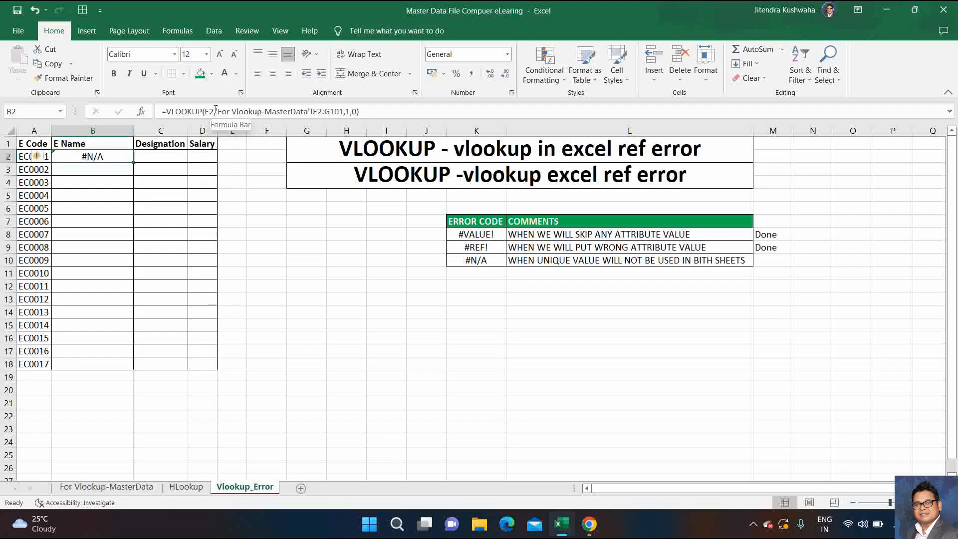
Mark the #N/A row of the error code table by entering "Done" in M10
click(772, 261)
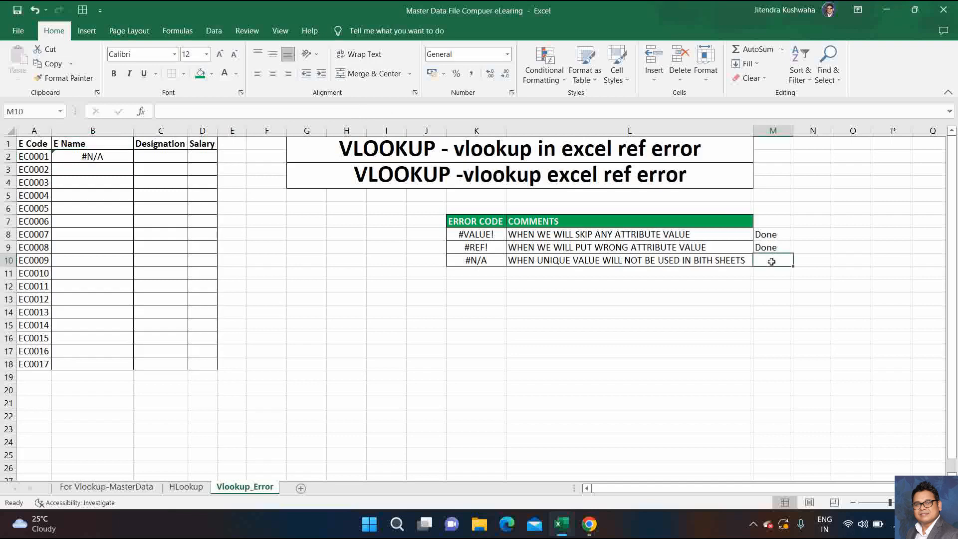
text(Dpne)
key(Return)
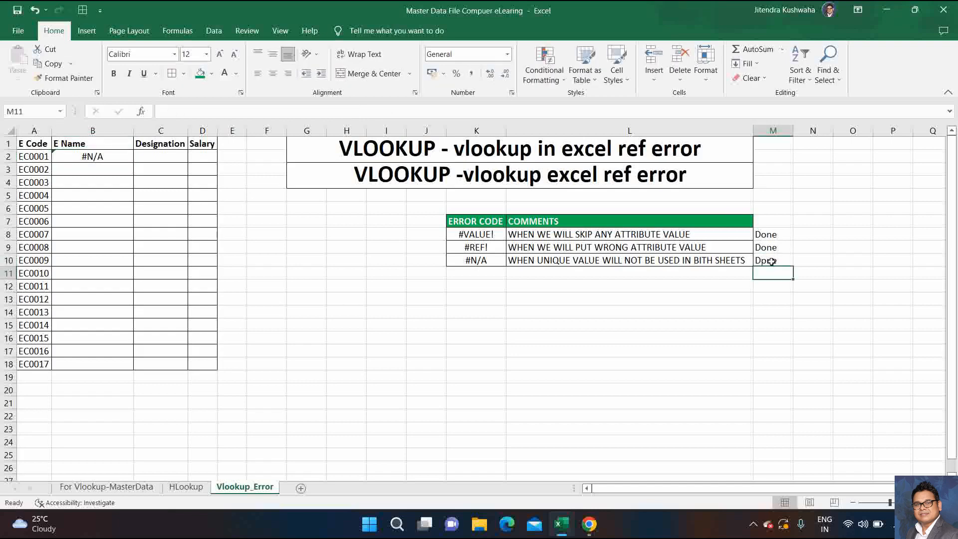
key(Up)
text(Done)
key(Return)
Return to the #N/A formula in cell B2 of the E Name column
key(Up)
key(ctrl+Left)
key(ctrl+Left)
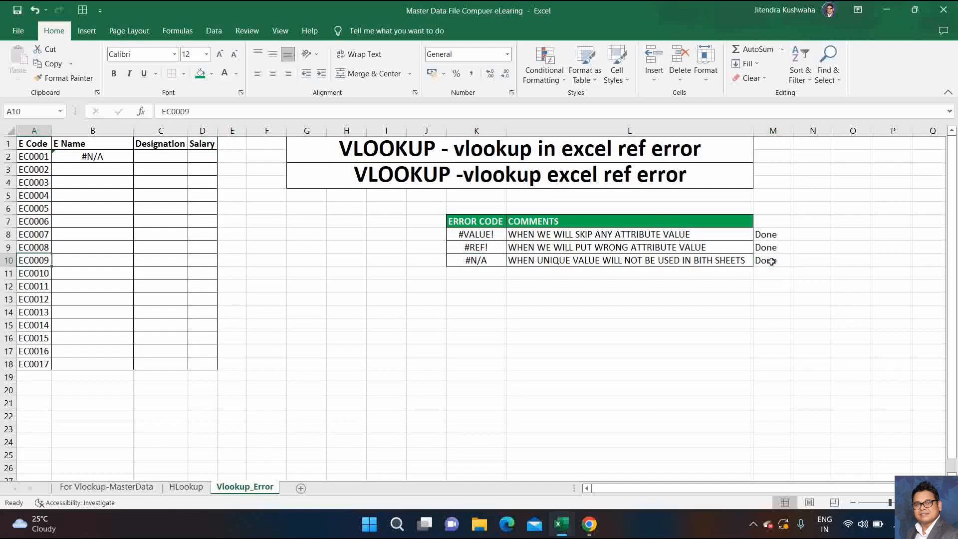
key(Right)
key(ctrl+Down)
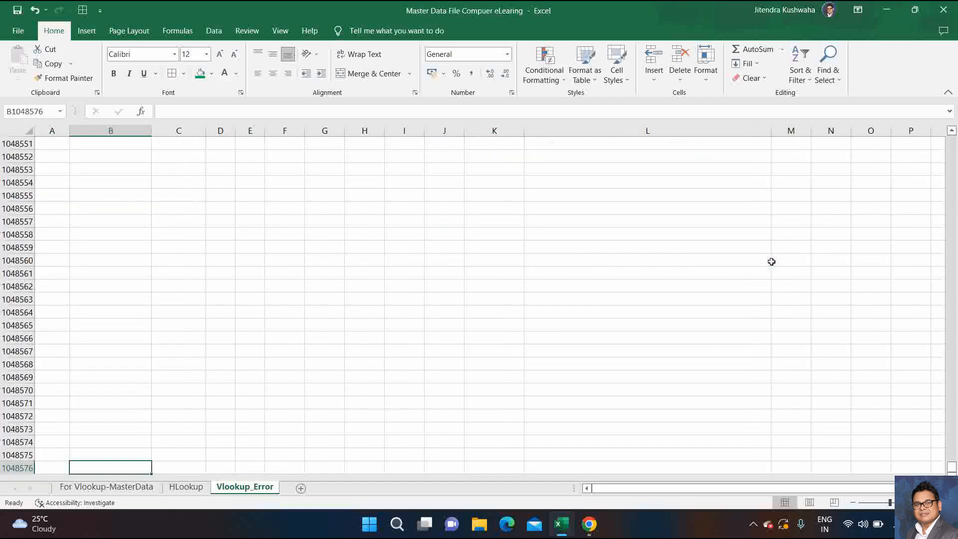
key(ctrl+Up)
key(ctrl+Up)
key(Down)
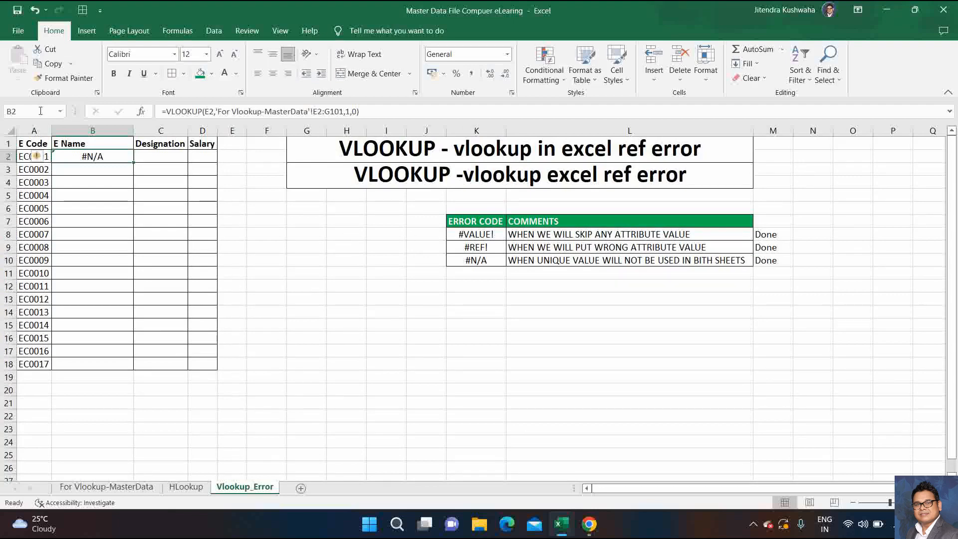
double_click(101, 156)
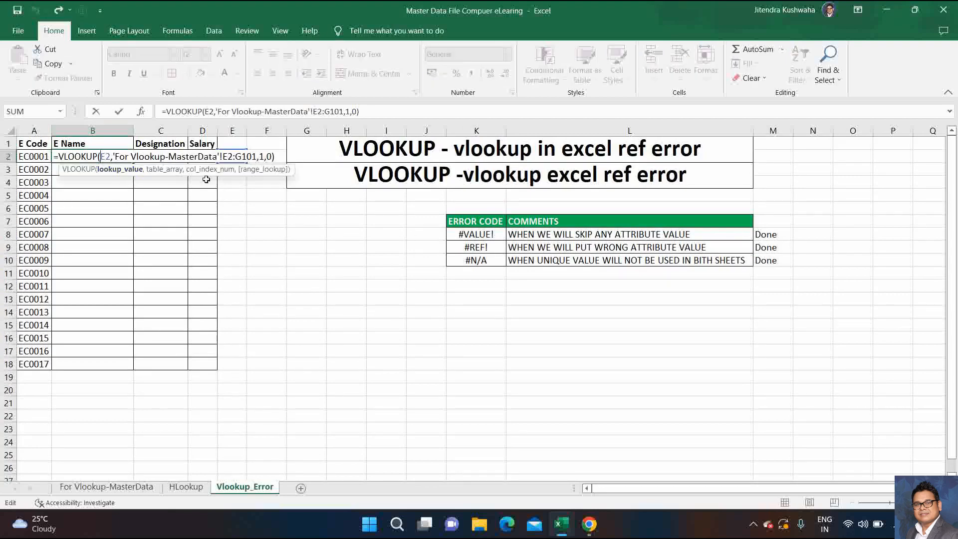
key(Right)
key(Right)
key(BackSpace)
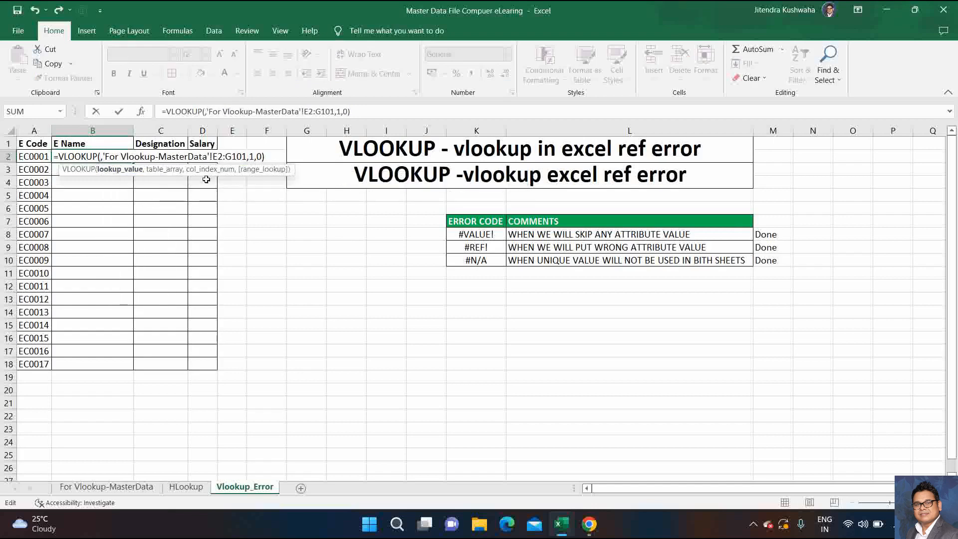
text(a)
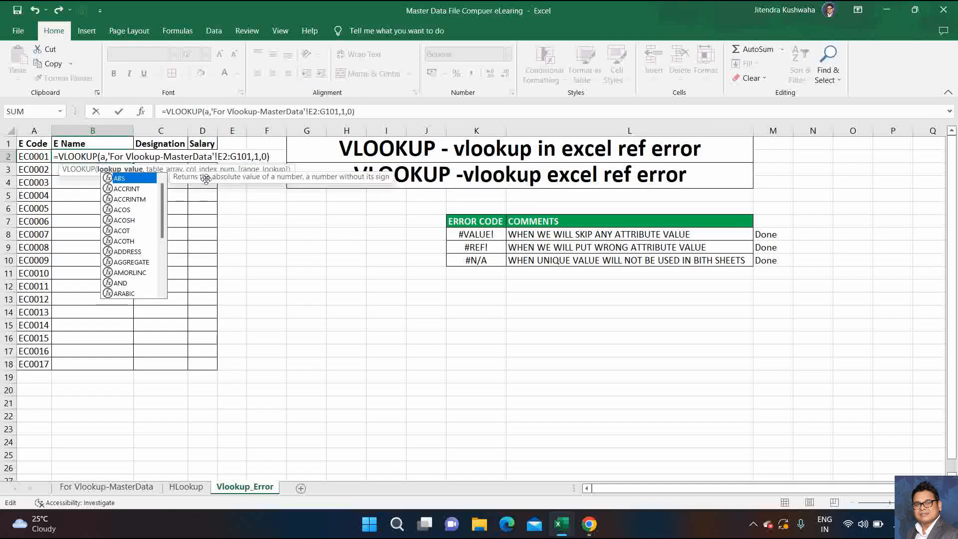
text(2)
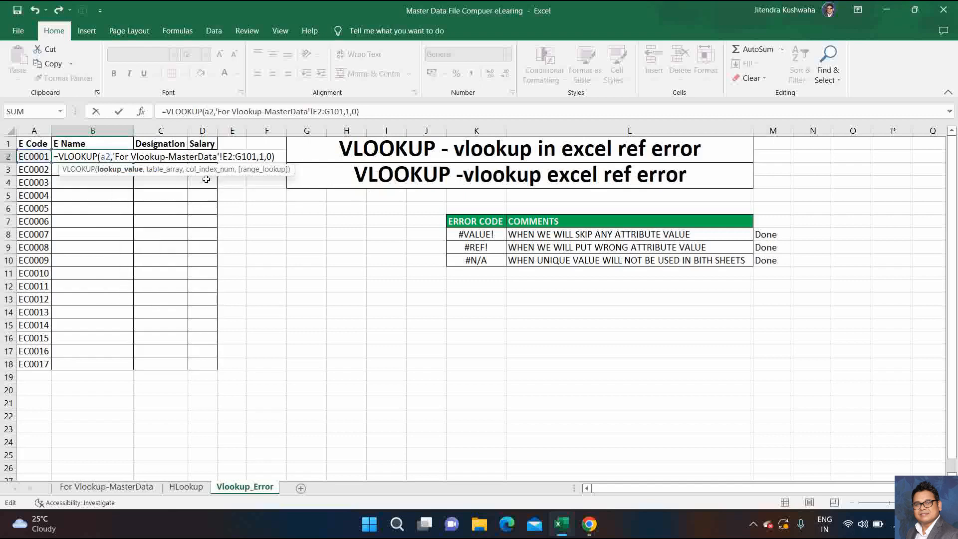
text(,)
key(Delete)
key(Delete)
key(Delete)
key(Delete)
key(Delete)
key(Delete)
key(Delete)
key(Delete)
key(Delete)
key(Delete)
key(Delete)
key(Delete)
key(Delete)
key(Delete)
key(Delete)
key(Delete)
key(Delete)
key(Delete)
key(Delete)
key(Delete)
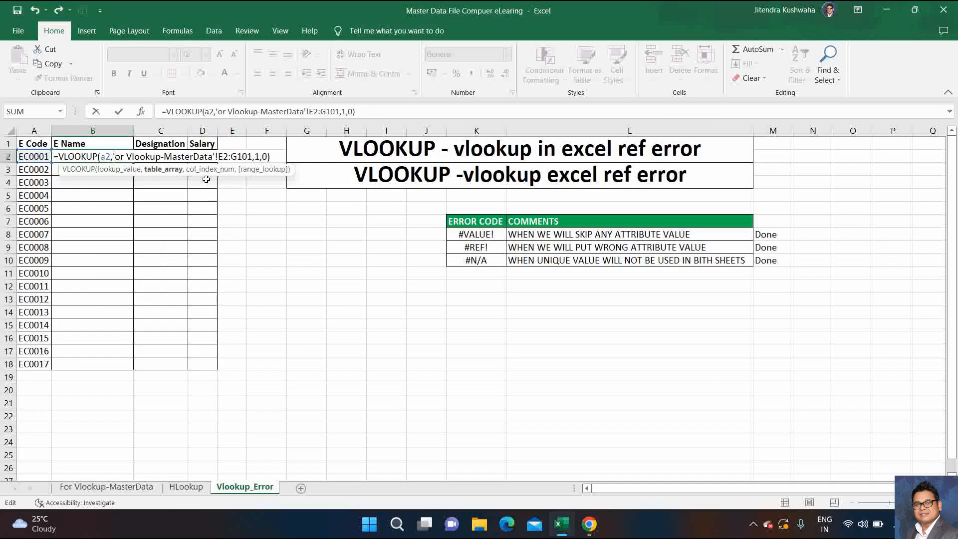
key(Escape)
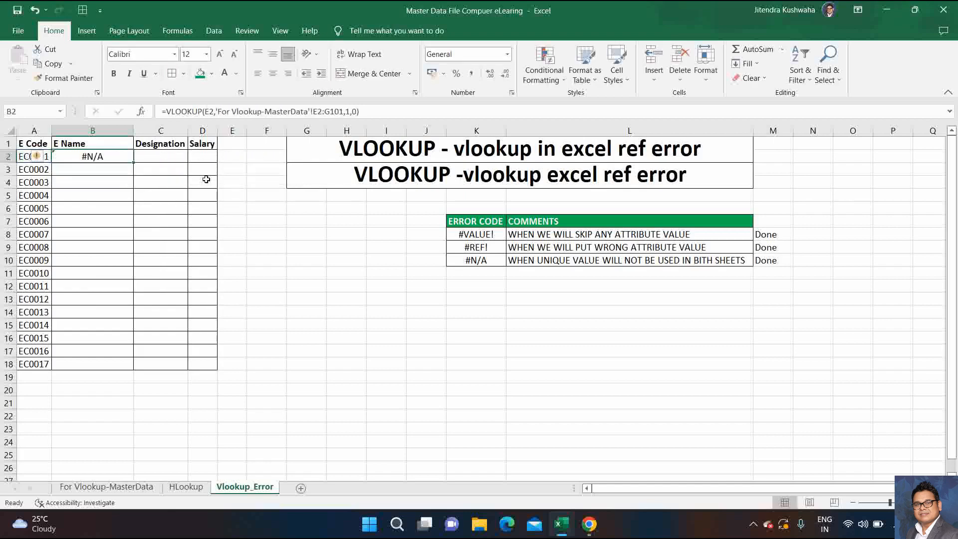
Replace B2's formula with a new VLOOKUP that uses the employee code in A2 as its lookup value
text(=vl)
key(Tab)
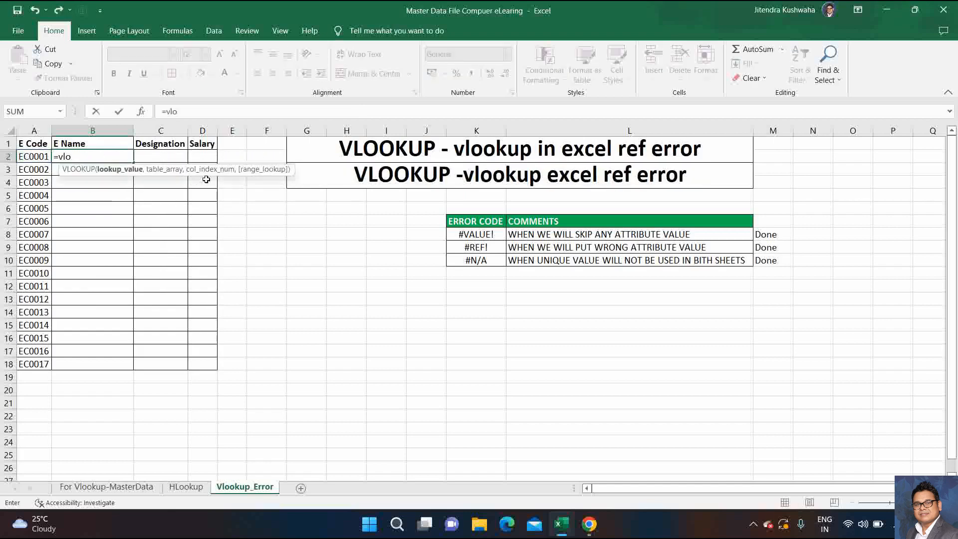
key(Left)
text(,)
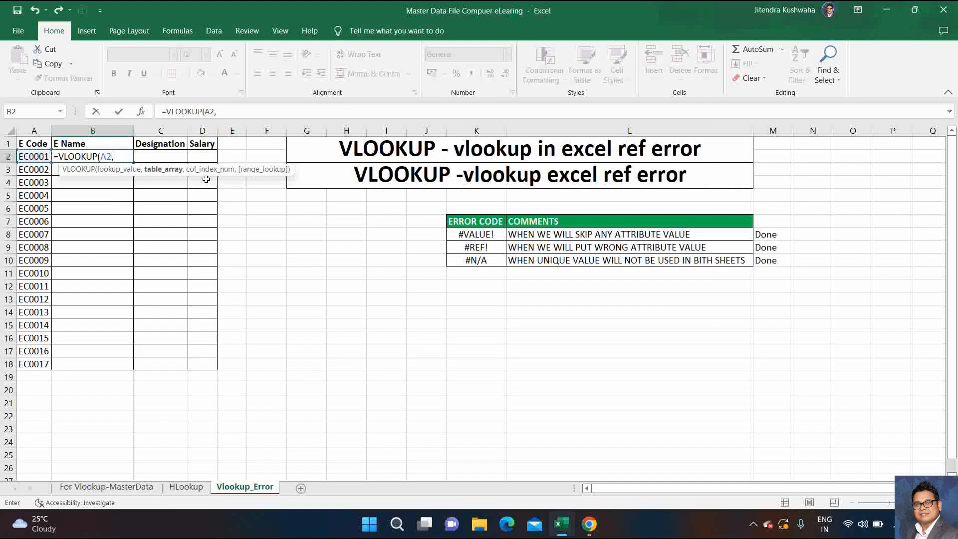
Set the VLOOKUP's table array to A2:B101 on the For Vlookup-MasterData sheet
click(102, 486)
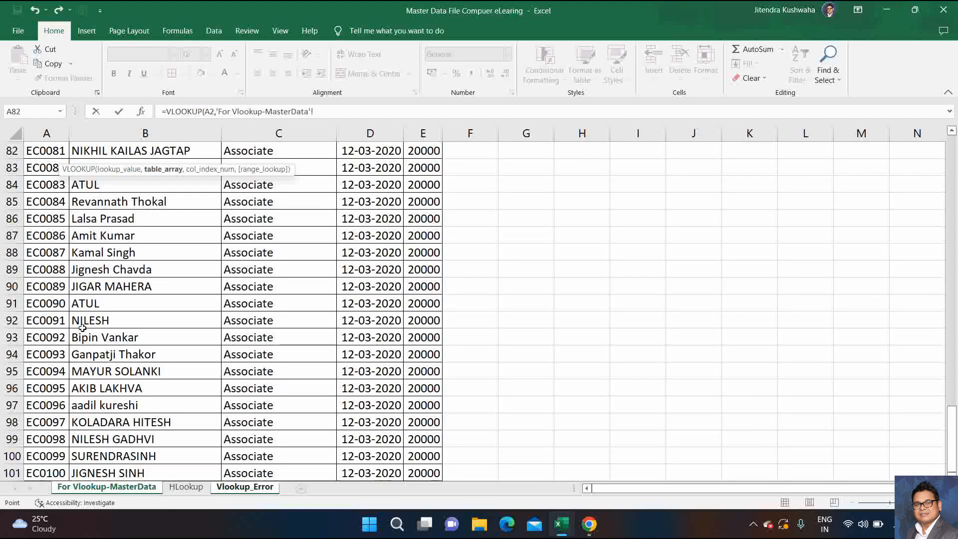
key(ctrl+Home)
key(Down)
key(Down)
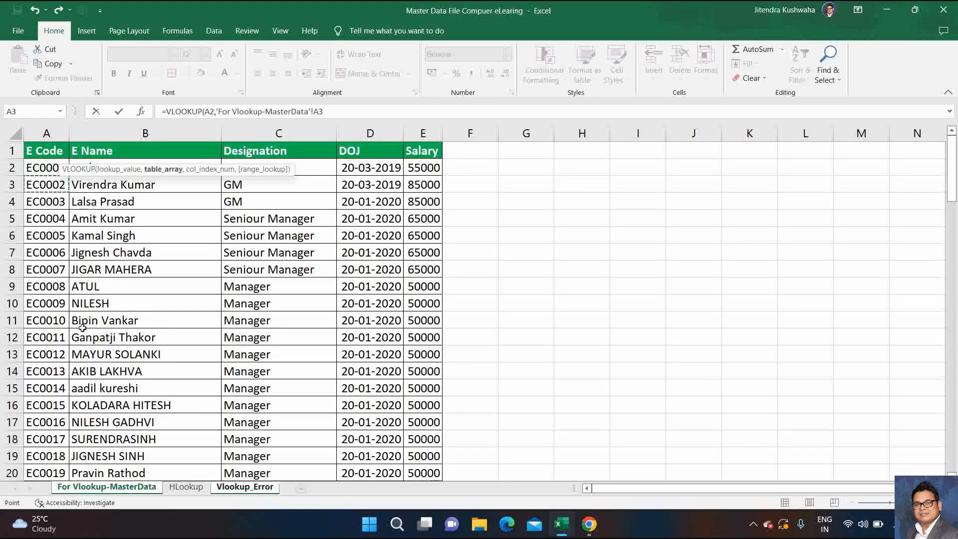
key(Up)
key(shift+Right)
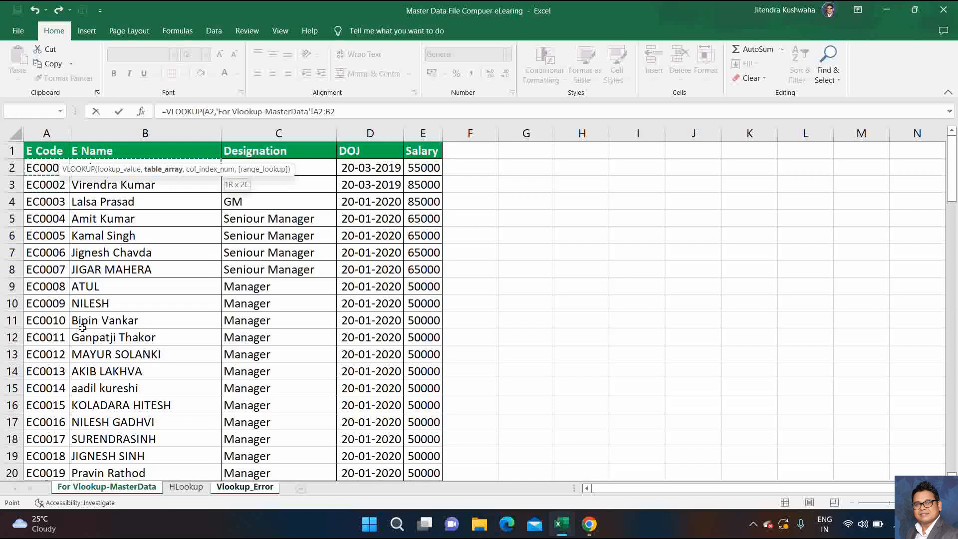
key(ctrl+shift+Down)
Complete B2's VLOOKUP with column index 2 and range lookup 0, and reselect B2 to review the formula
text(,2,)
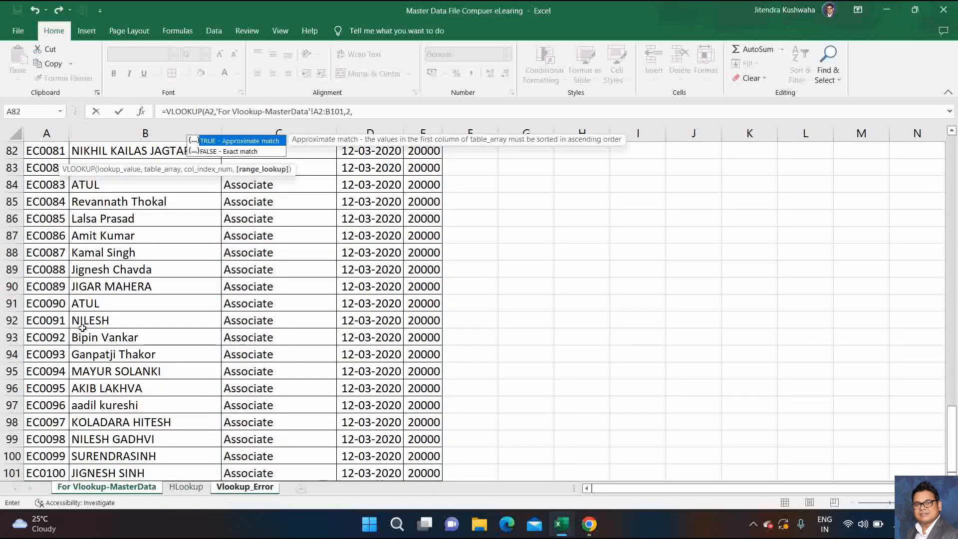
text(0)
key(Return)
key(Up)
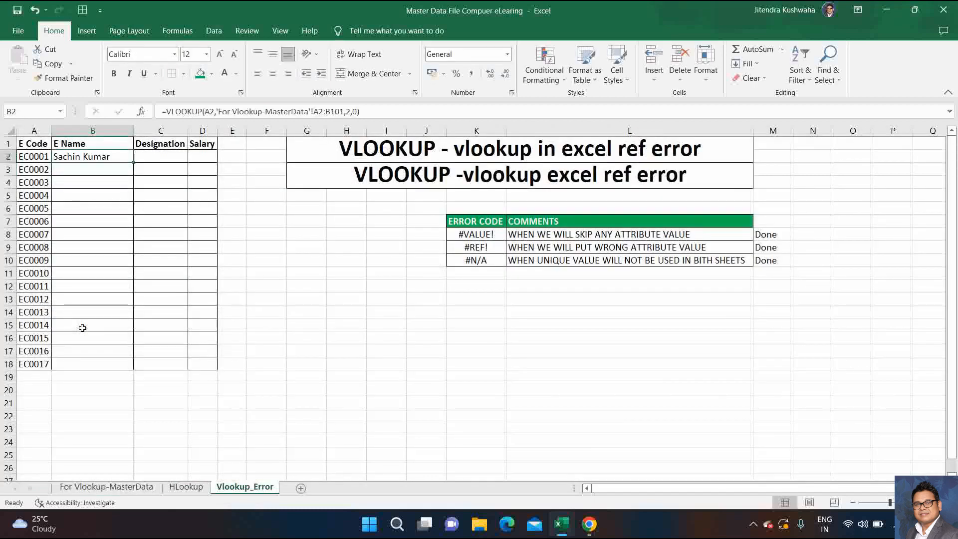
Fill the VLOOKUP formula from B2 down the E Name column to B18
key(Left)
key(ctrl+Down)
key(Right)
key(ctrl+shift+Down)
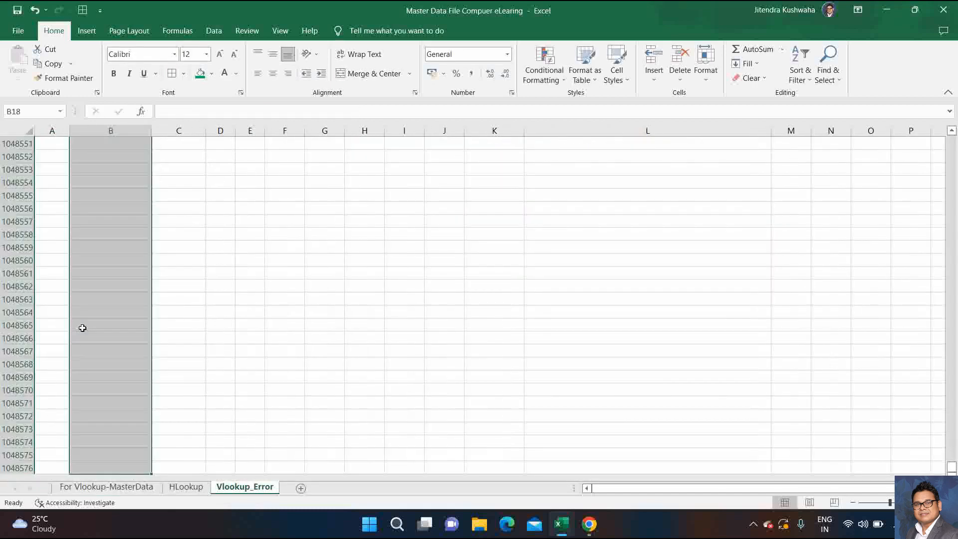
key(ctrl+Down)
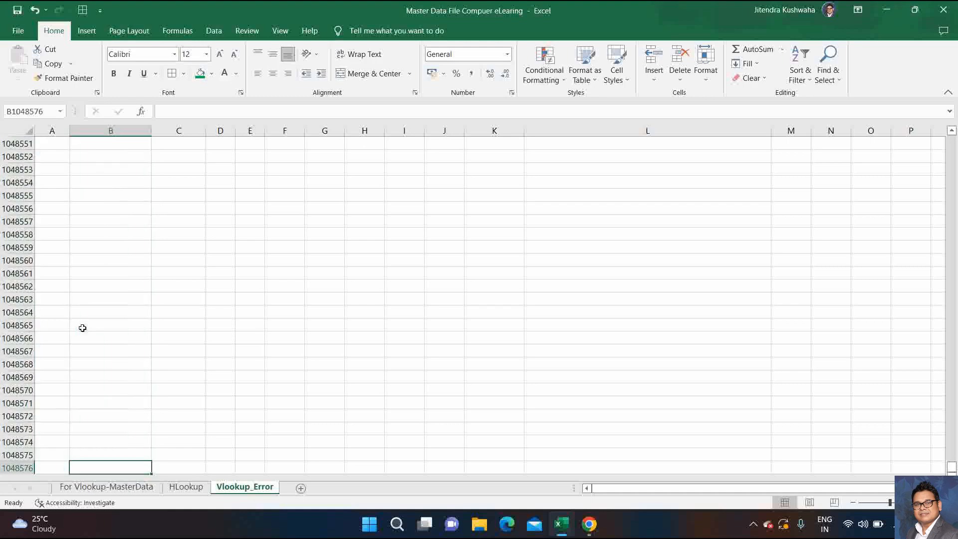
key(ctrl+Up)
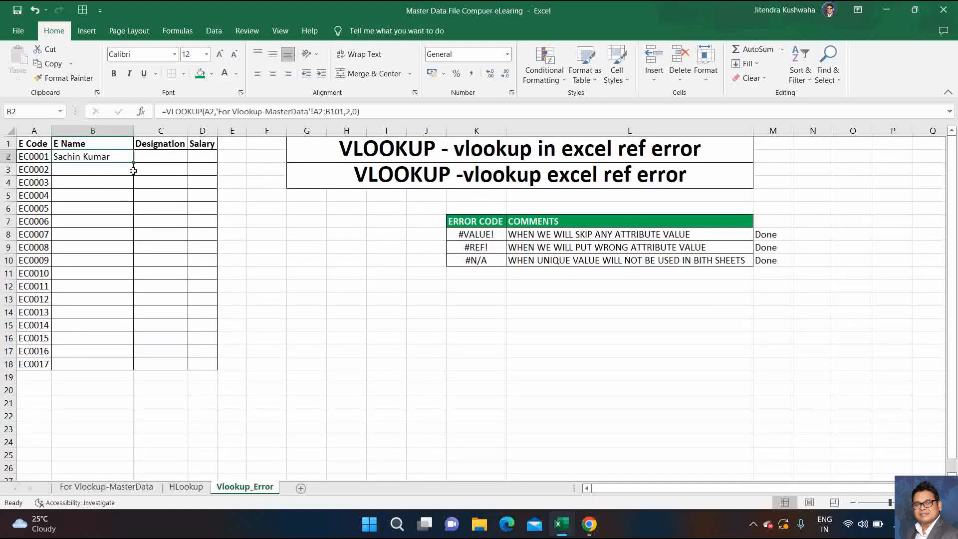
double_click(133, 163)
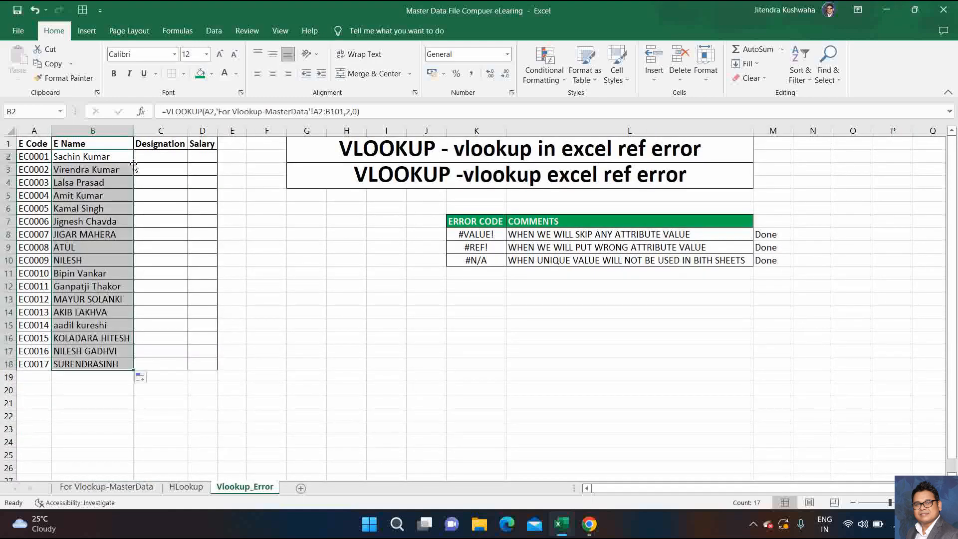
key(Up)
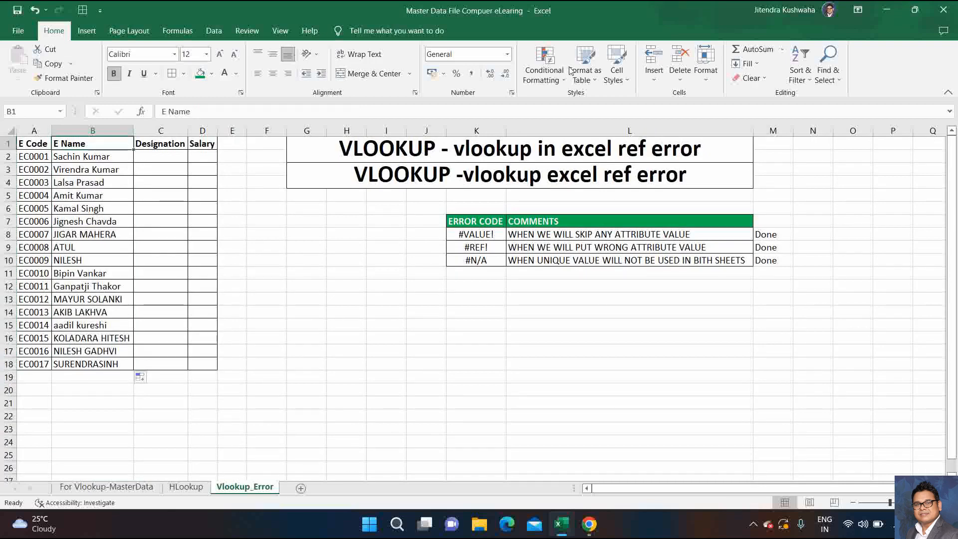
click(435, 217)
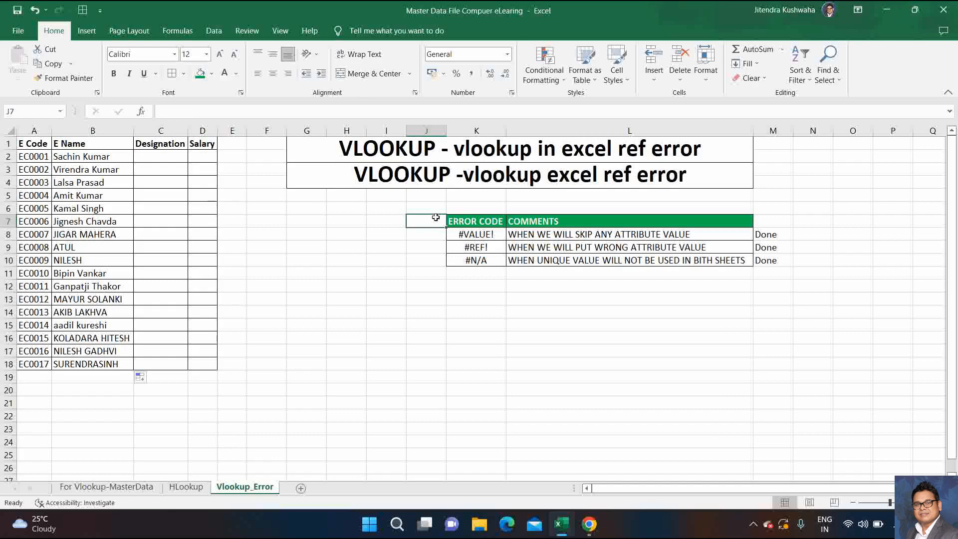
key(Right)
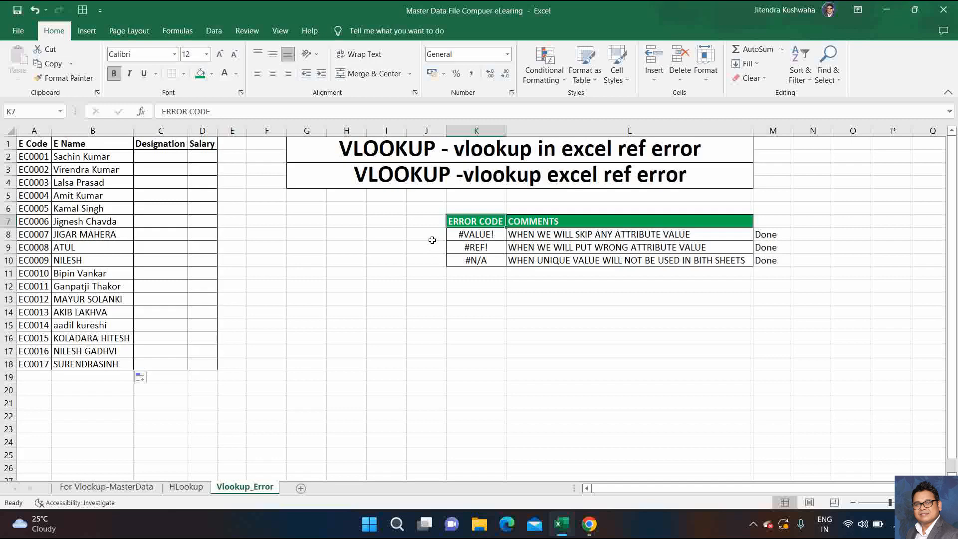
Clear the VLOOKUP formulas from the E Name cells B2:B18, leaving B2 selected
click(332, 235)
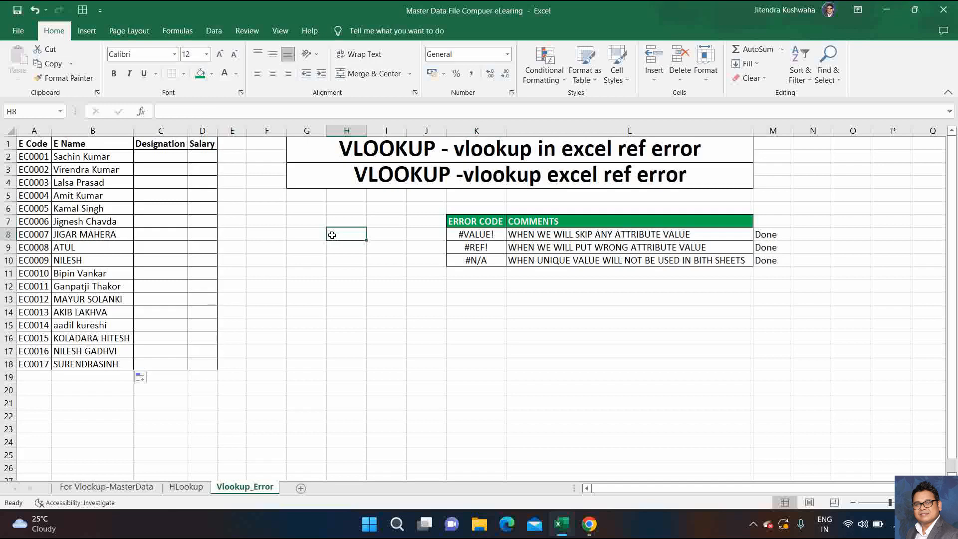
key(Up)
key(Up)
key(Up)
key(Up)
key(Up)
key(Left)
key(Left)
key(Left)
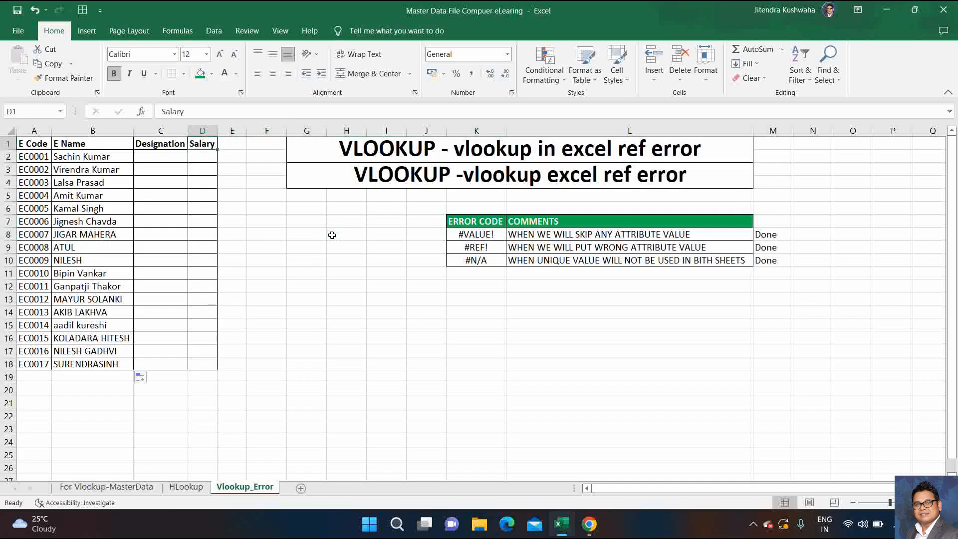
key(Down)
key(Left)
key(Left)
key(ctrl+shift+Down)
key(Delete)
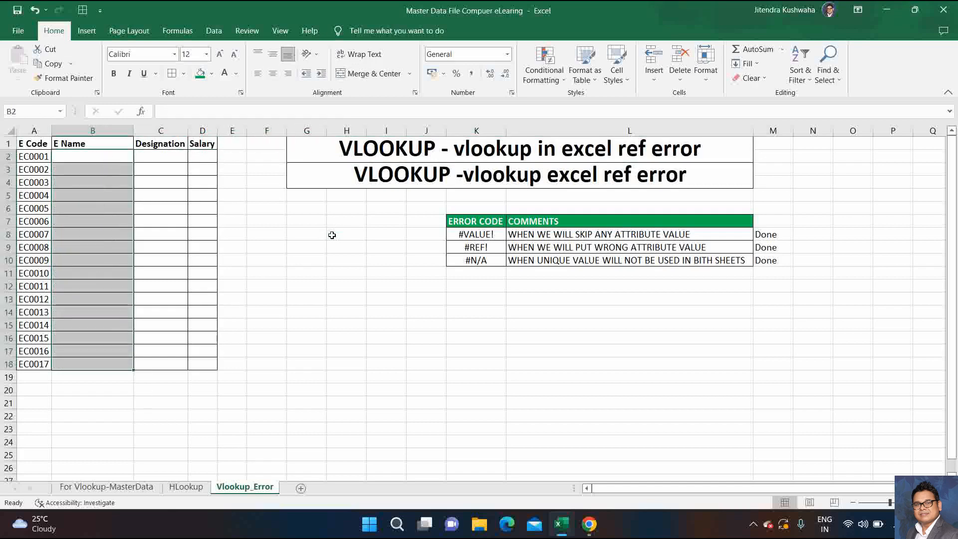
key(ctrl+shift+Up)
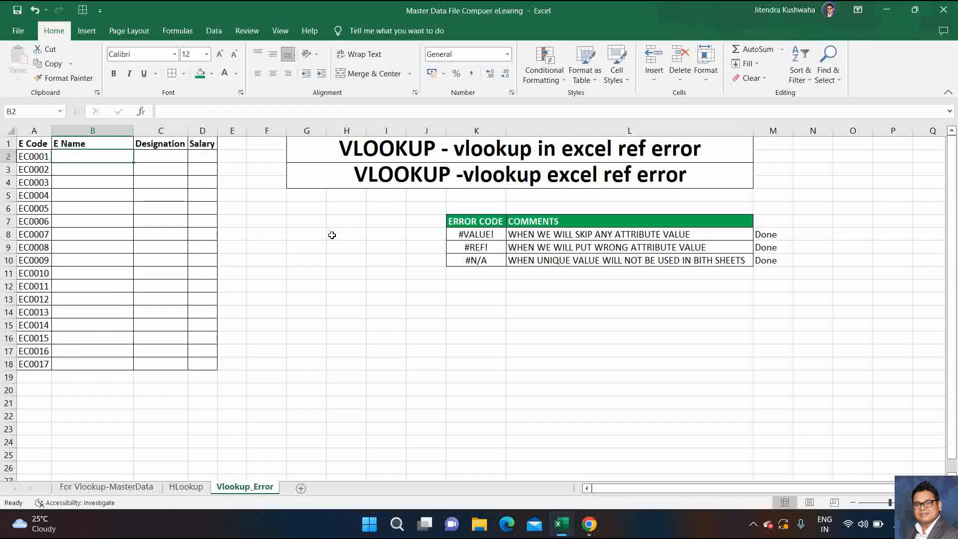
key(shift+Right)
key(shift+Right)
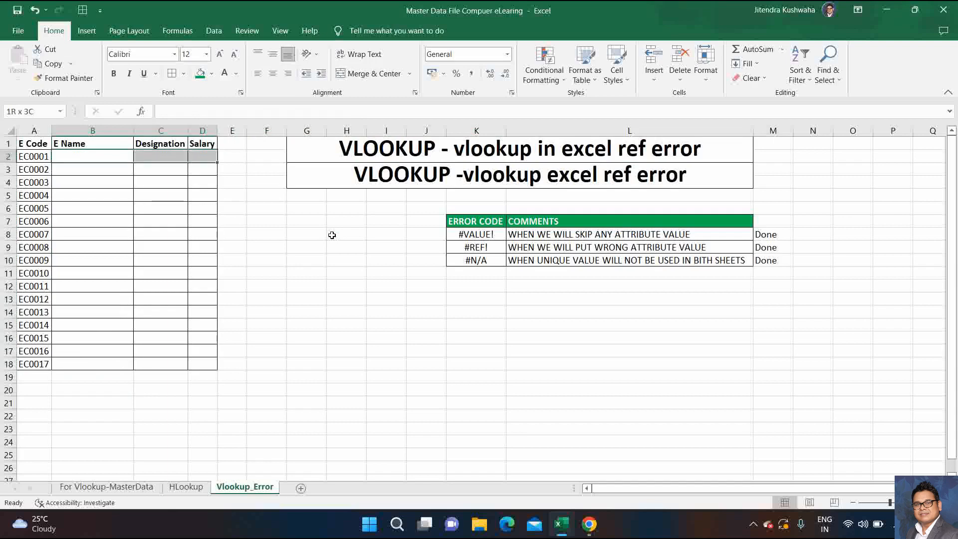
key(shift+Left)
key(shift+Left)
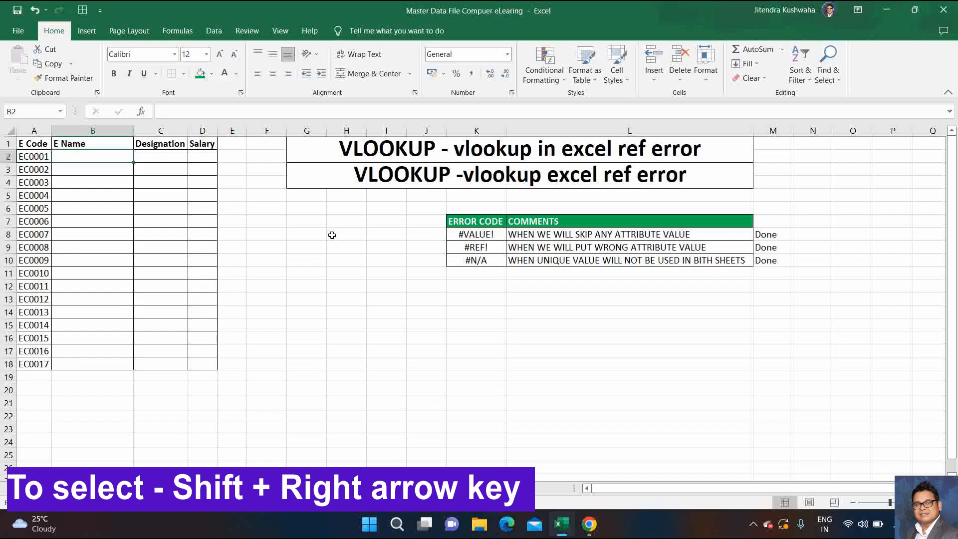
Begin a VLOOKUP formula across the selected cells B2:D2, using A2 as the lookup value
key(shift+Right)
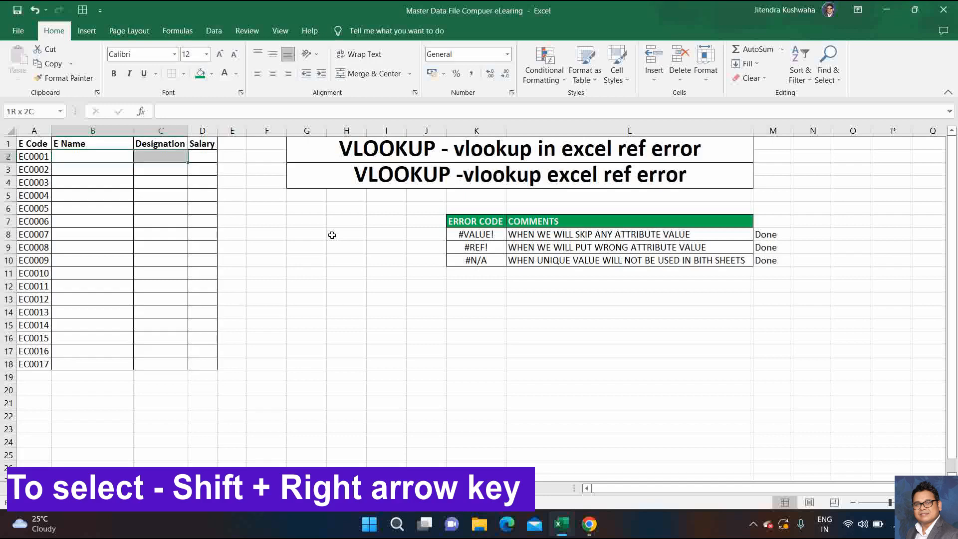
key(shift+Right)
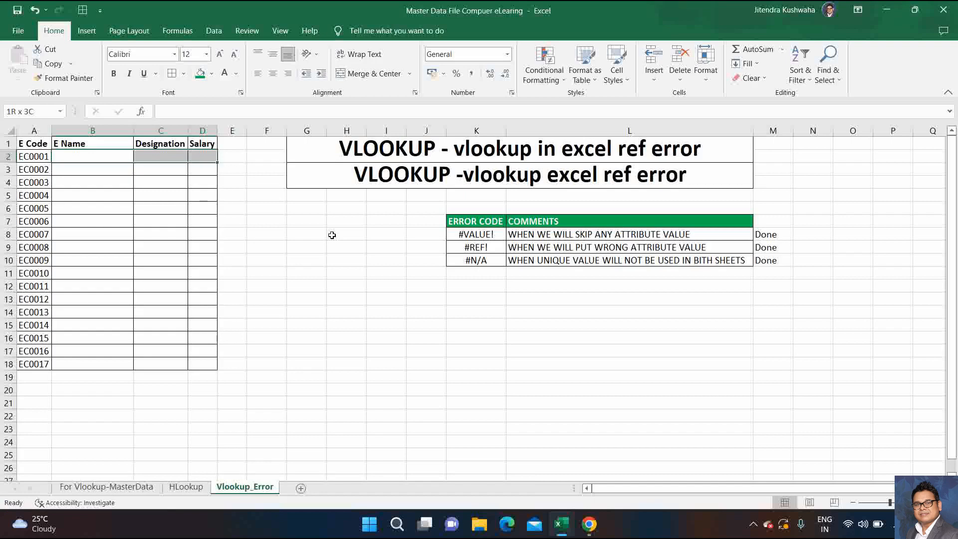
text(=)
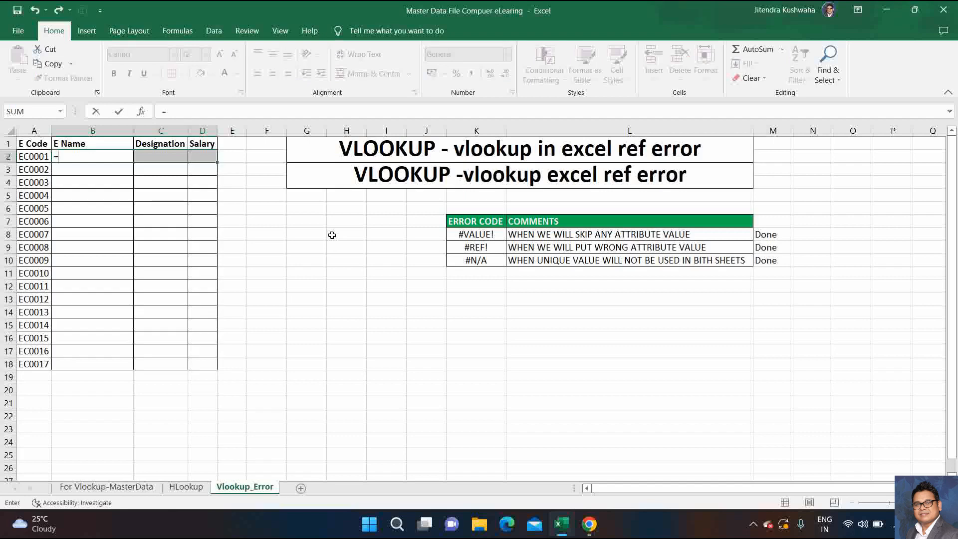
text(vloo)
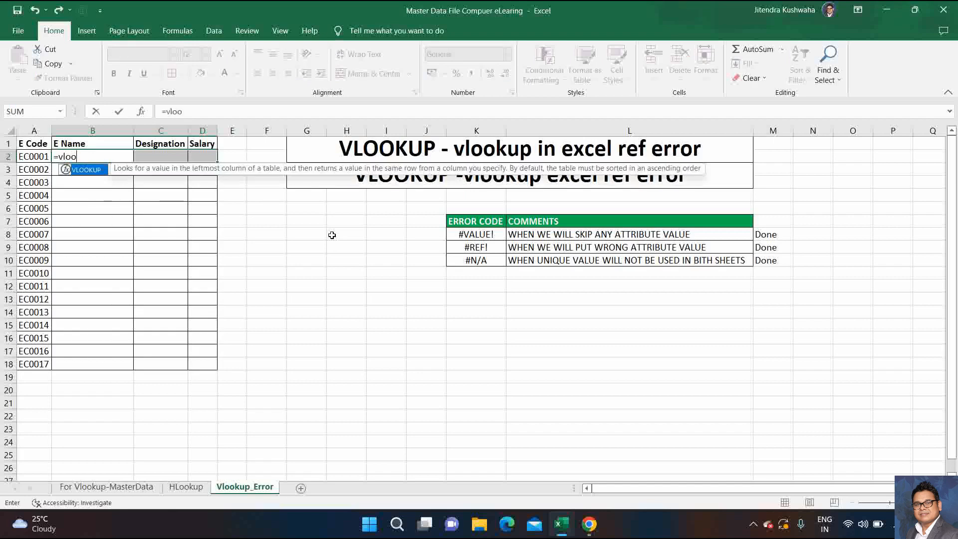
key(Tab)
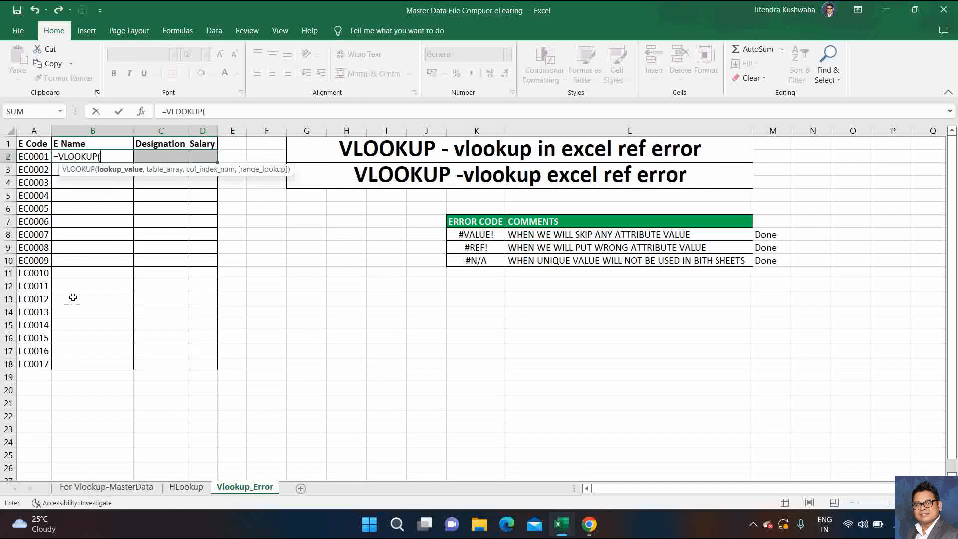
click(34, 157)
text(,)
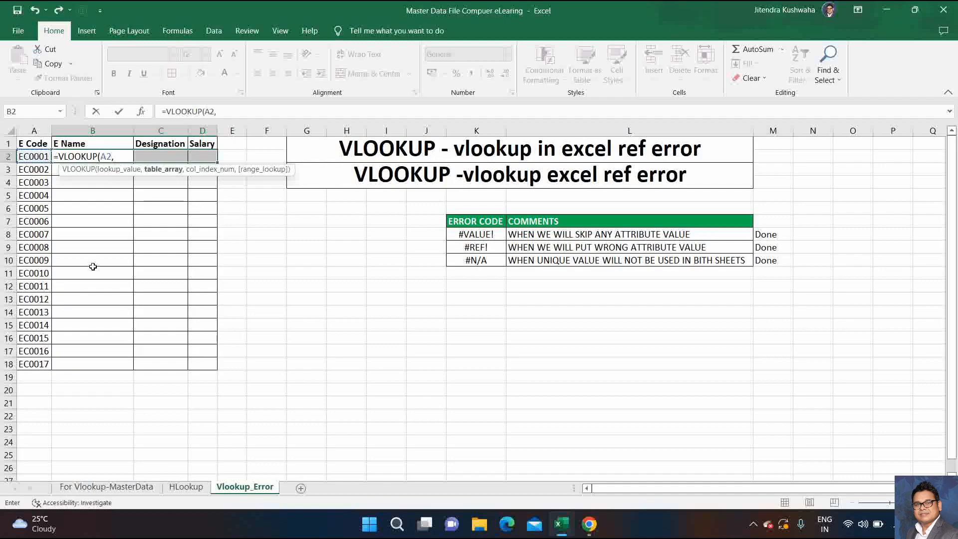
Set the VLOOKUP's table array to A2:E101 on the For Vlookup-MasterData sheet
click(102, 487)
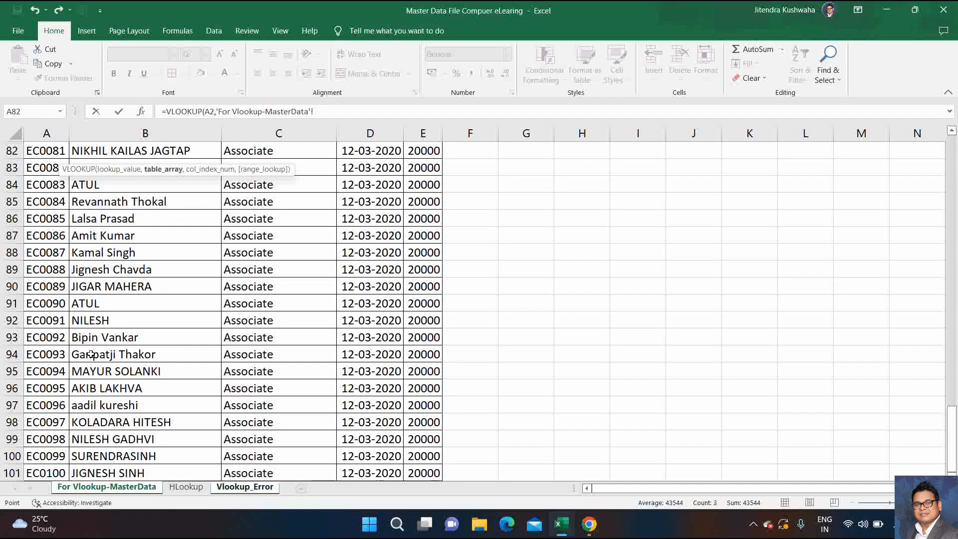
key(ctrl+Home)
key(Down)
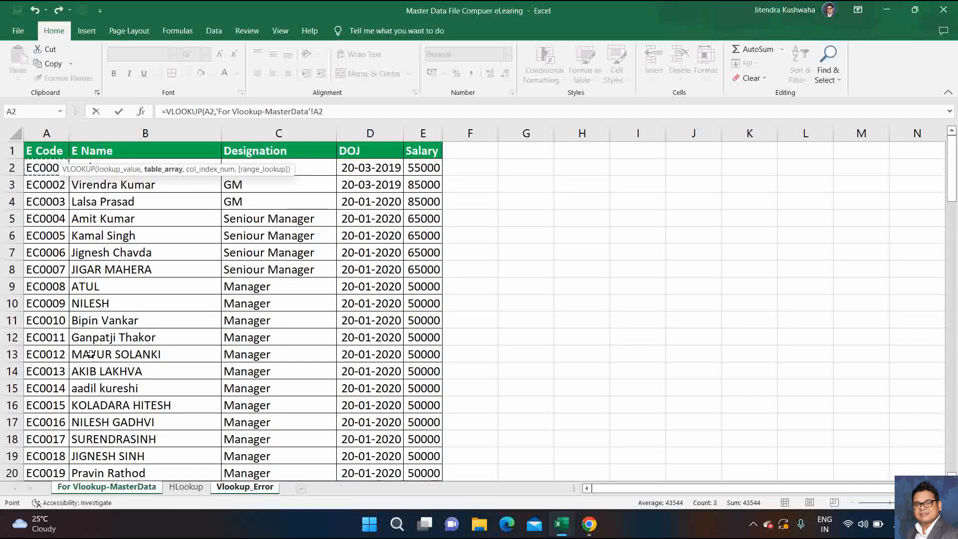
key(Up)
key(ctrl+shift+Right)
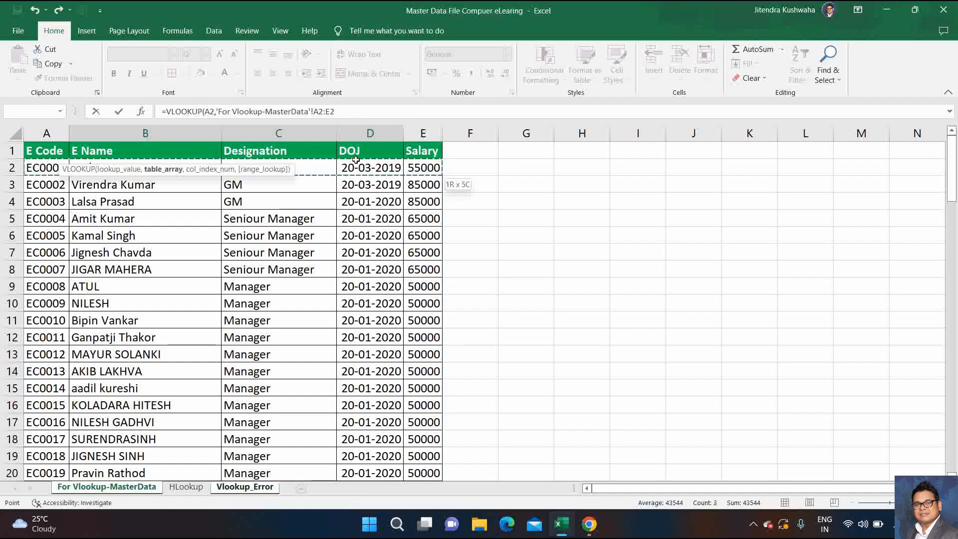
key(ctrl+shift+Down)
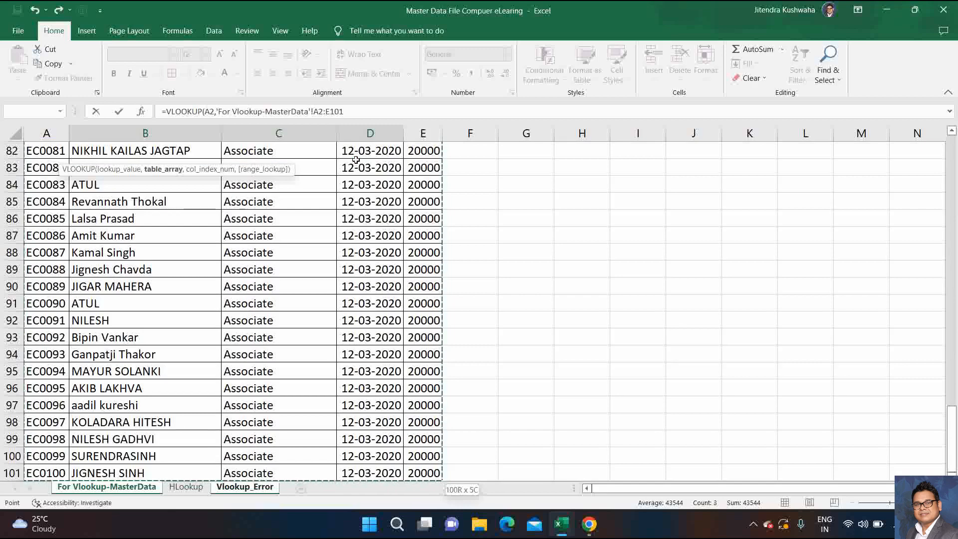
Complete the VLOOKUP with column indexes {2,3,5} and range lookup 0, and enter it as an array formula across B2:D2
text(,{)
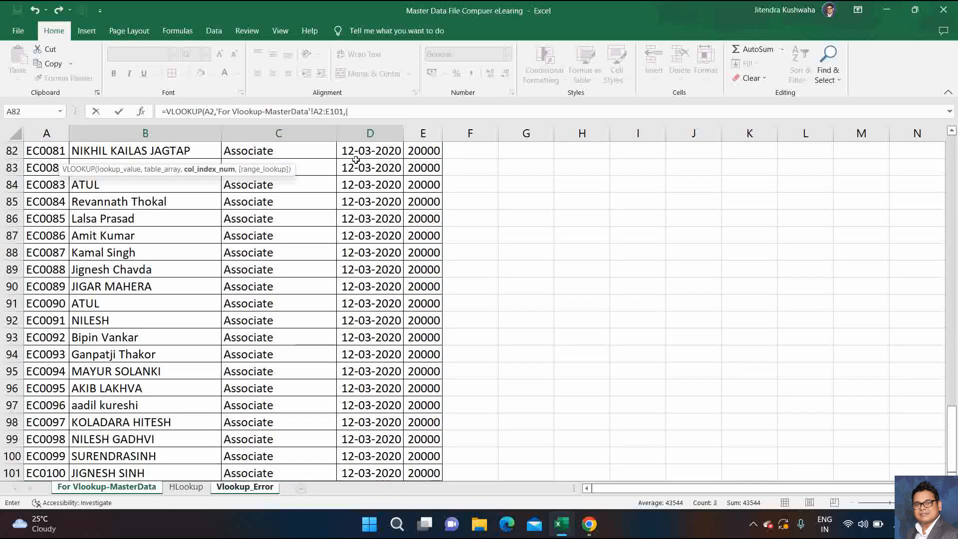
text(2,3,5})
text(,0)
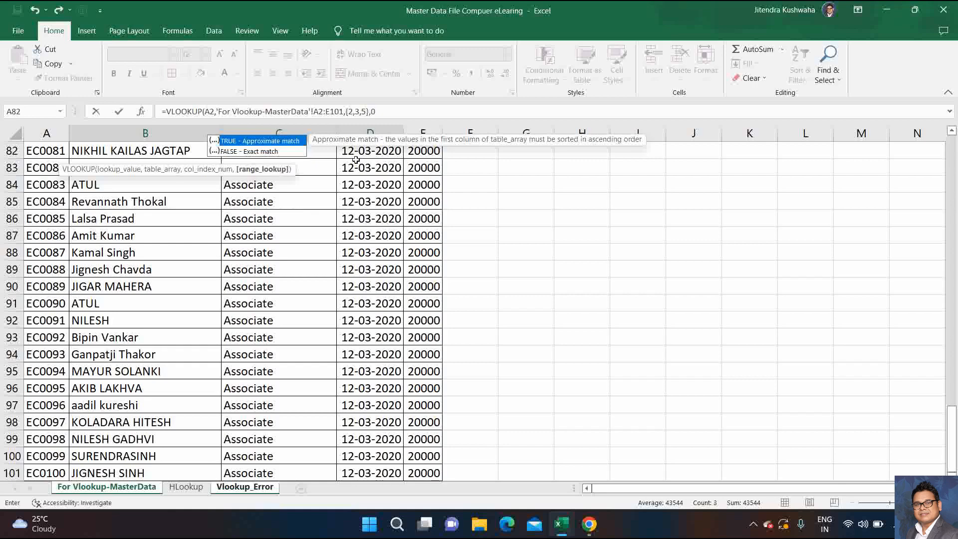
text())
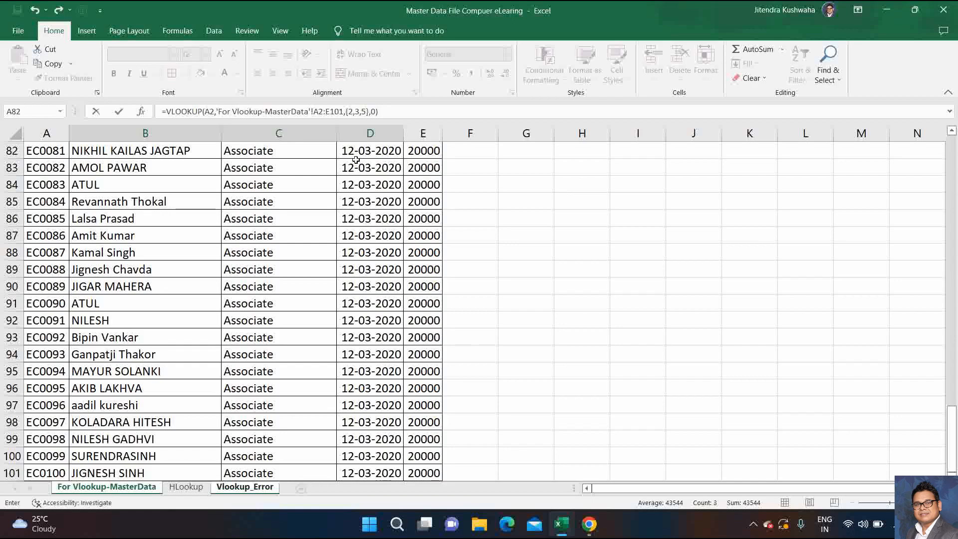
key(ctrl+shift+Return)
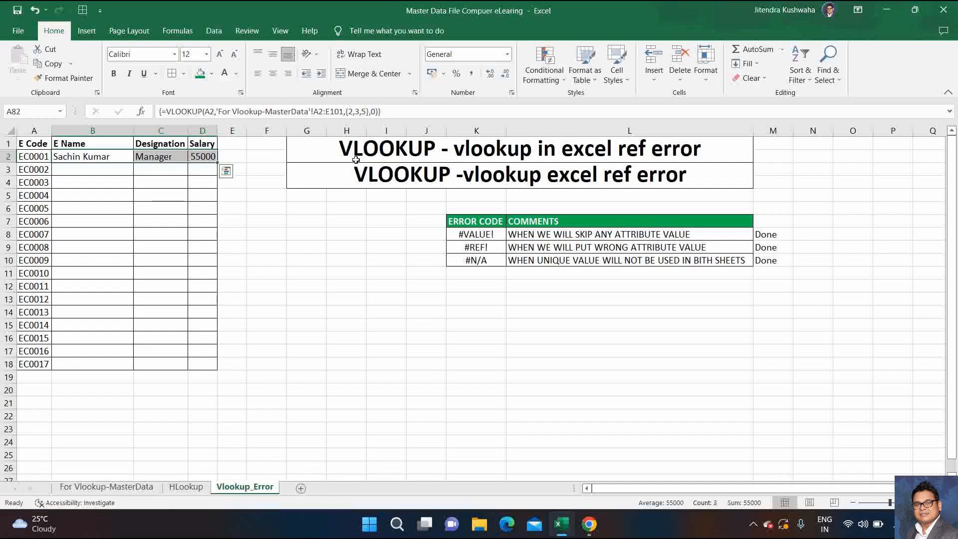
Fill the array formula from B2:D2 down the E Name, Designation and Salary columns to row 18
key(Left)
key(Right)
key(Left)
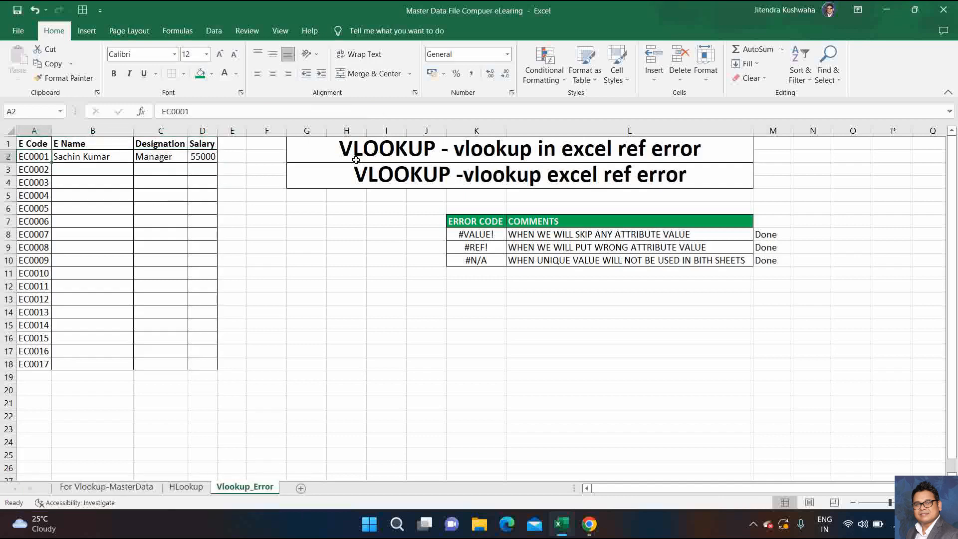
key(Right)
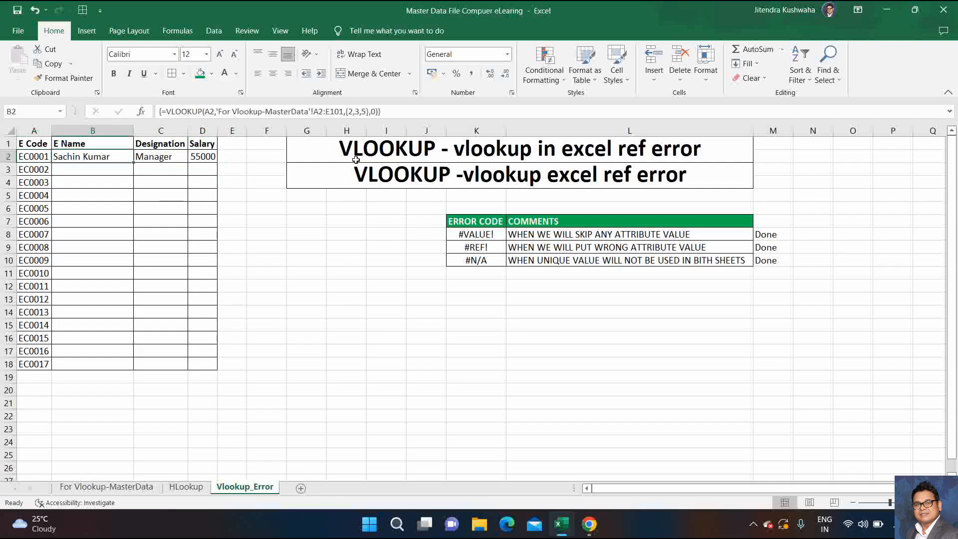
key(Left)
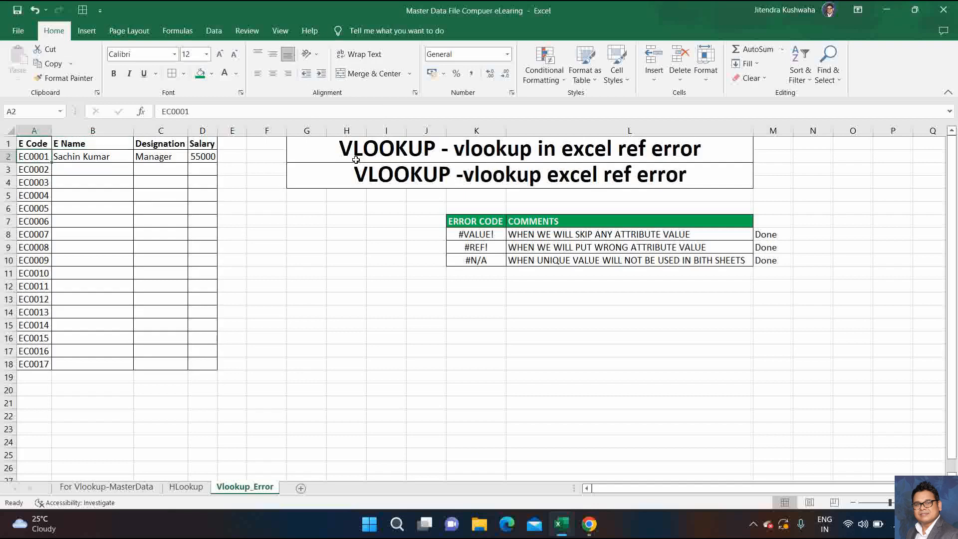
key(Right)
key(shift+Right)
key(shift+Right)
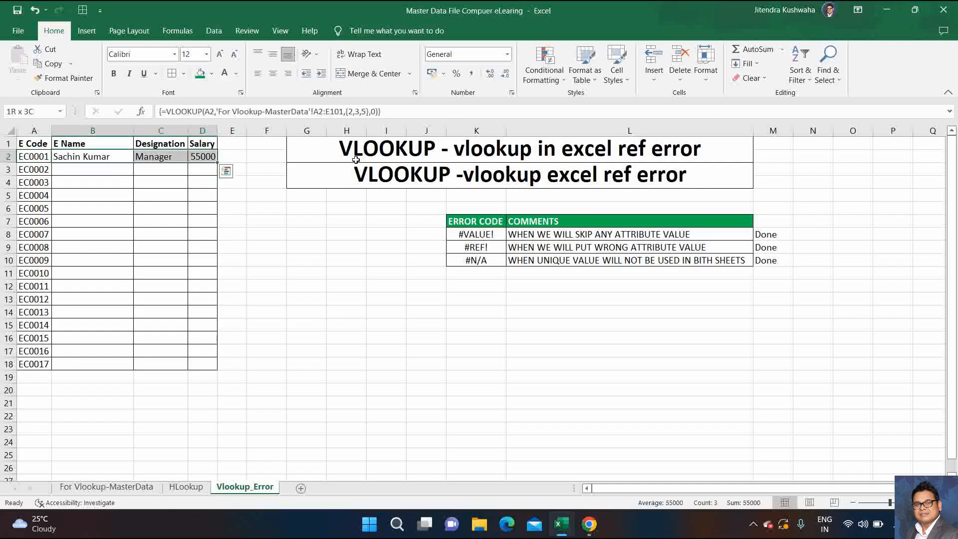
double_click(217, 163)
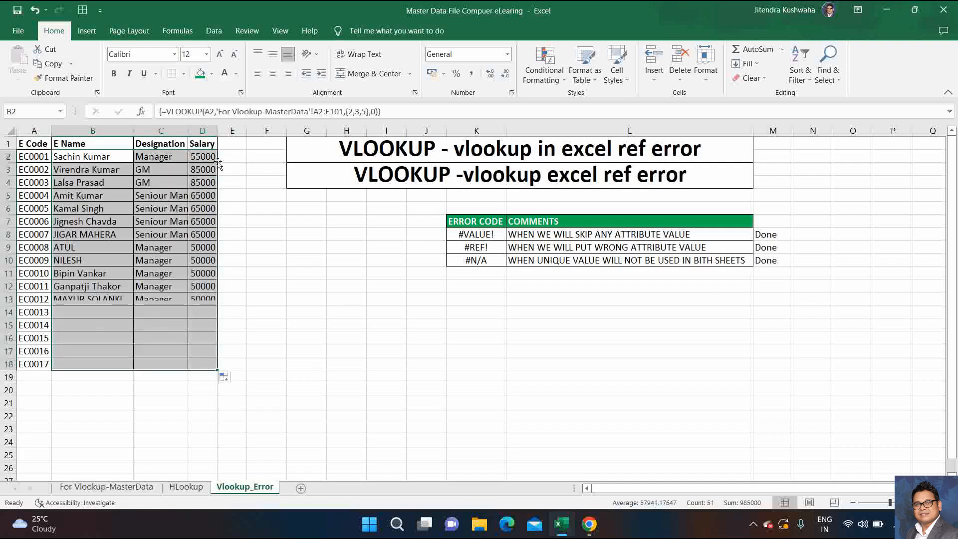
key(Up)
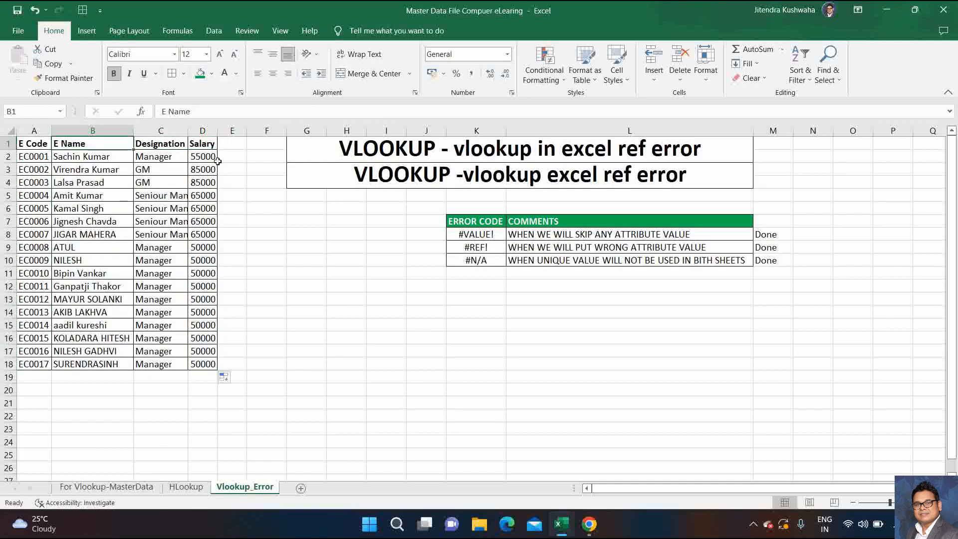
Auto-fit the widths of all columns in the Vlookup_Error sheet to their contents
click(11, 130)
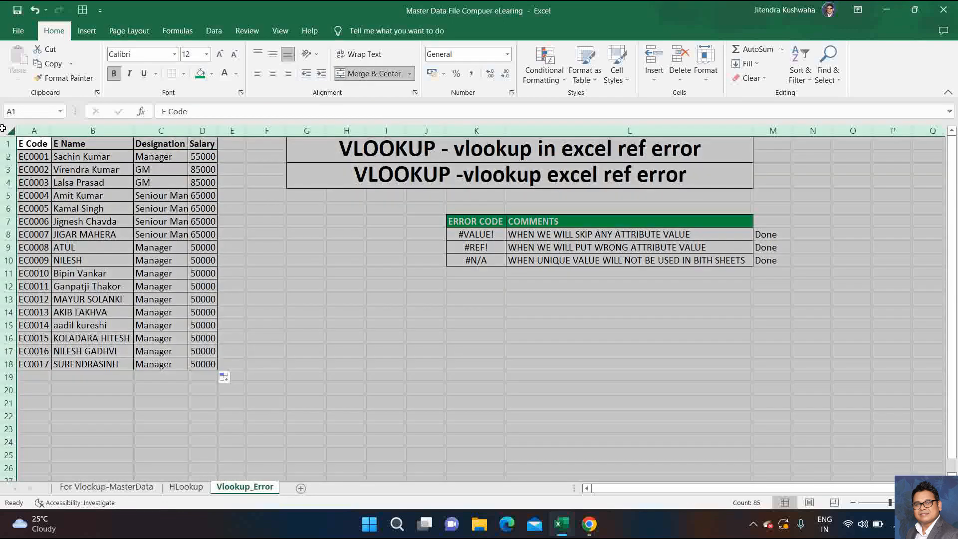
double_click(49, 126)
click(304, 255)
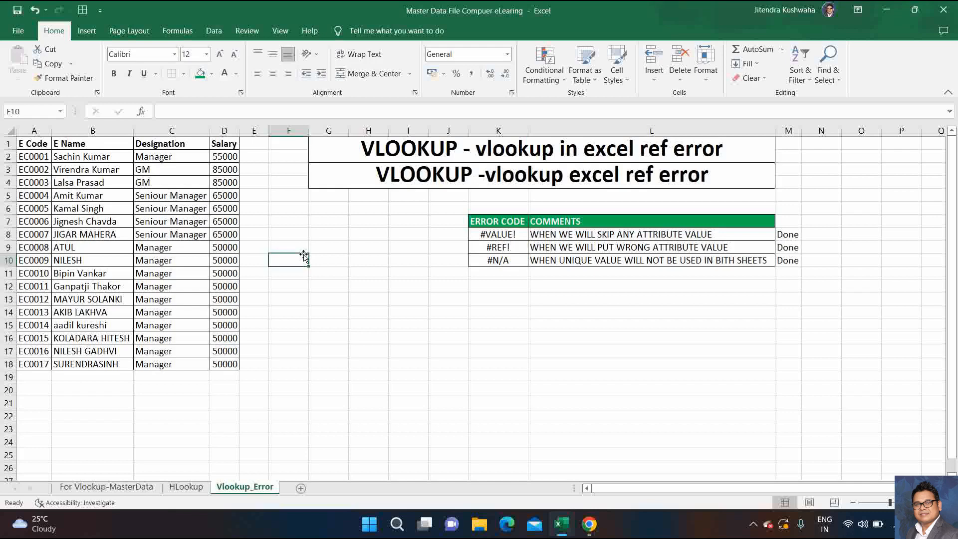
Look over the completed employee table, going through its header row and the E Name and Designation columns
key(ctrl+Up)
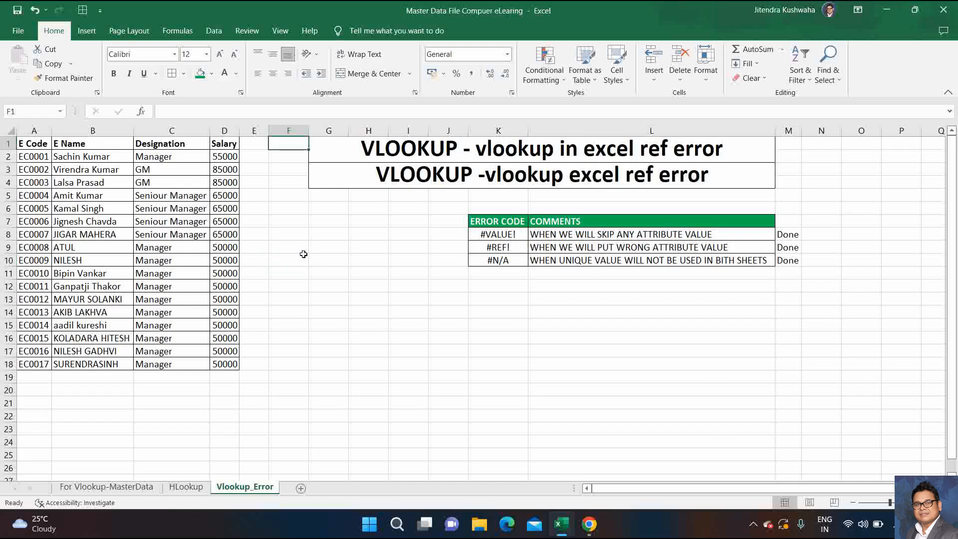
key(Left)
key(Left)
key(Left)
key(Left)
key(Left)
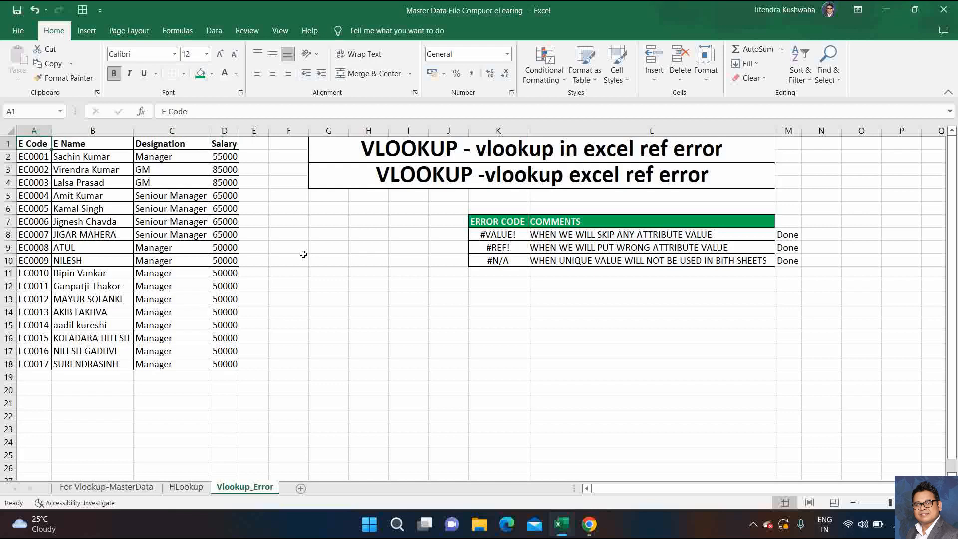
click(104, 130)
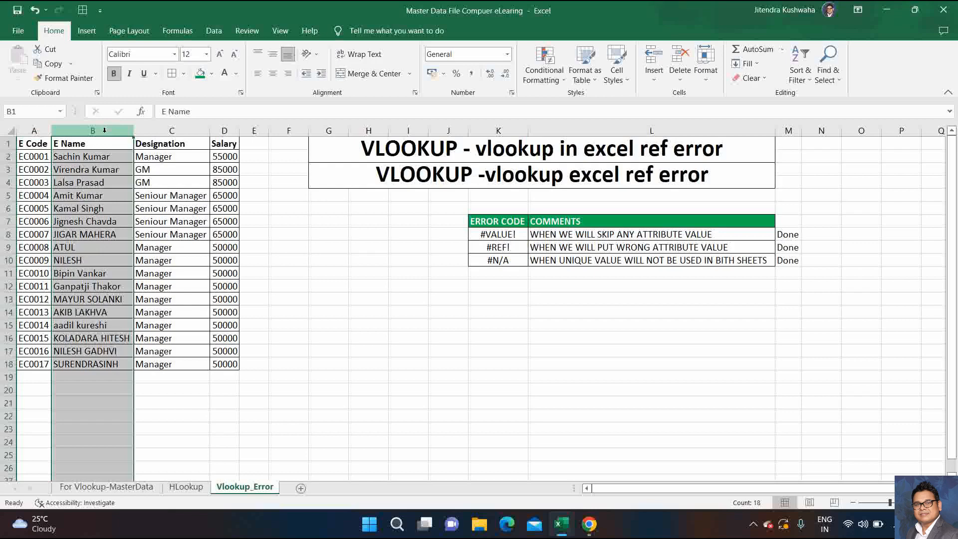
key(shift+Right)
key(Right)
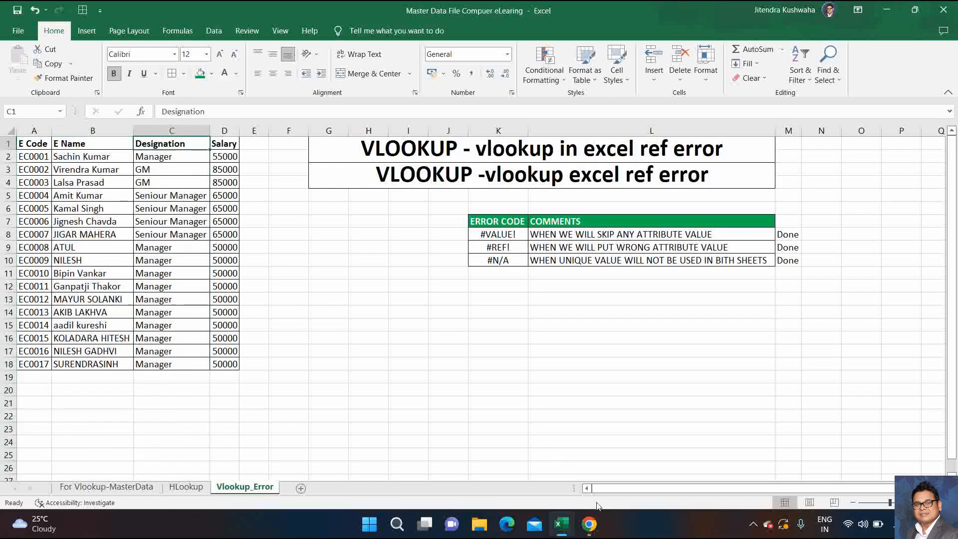
Switch to Chrome and browse the Computer eLearning channel's video list down to its oldest uploads and back up
click(588, 524)
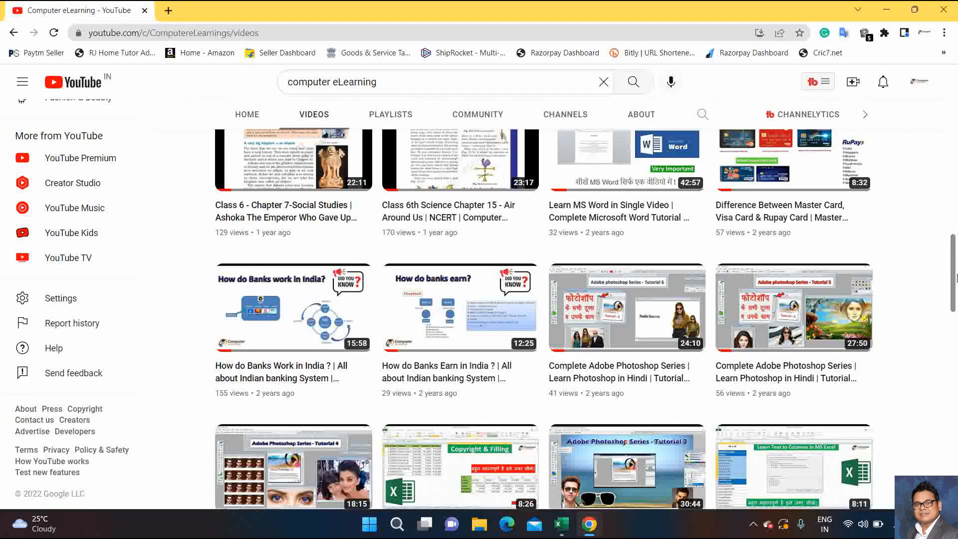
drag(954, 274, 957, 468)
key(alt+Tab)
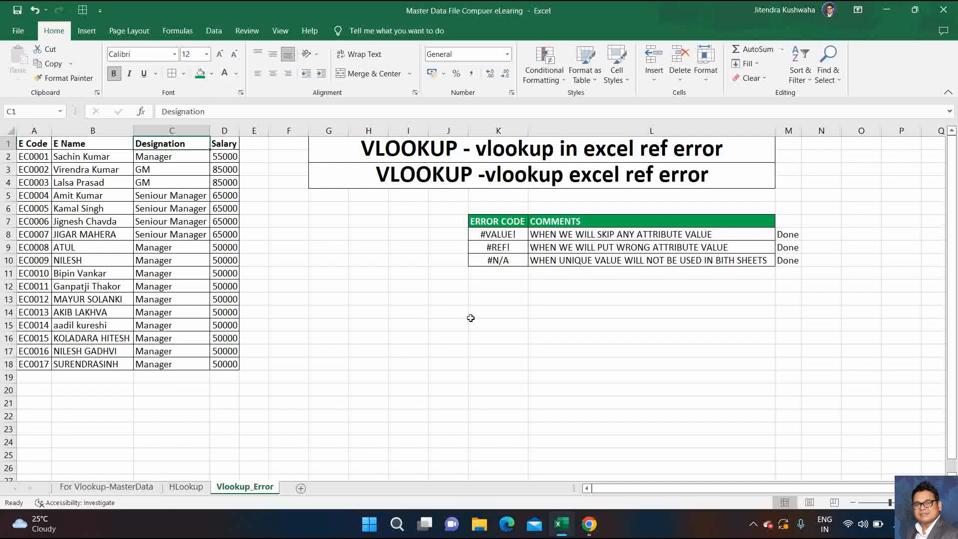
key(alt+Tab)
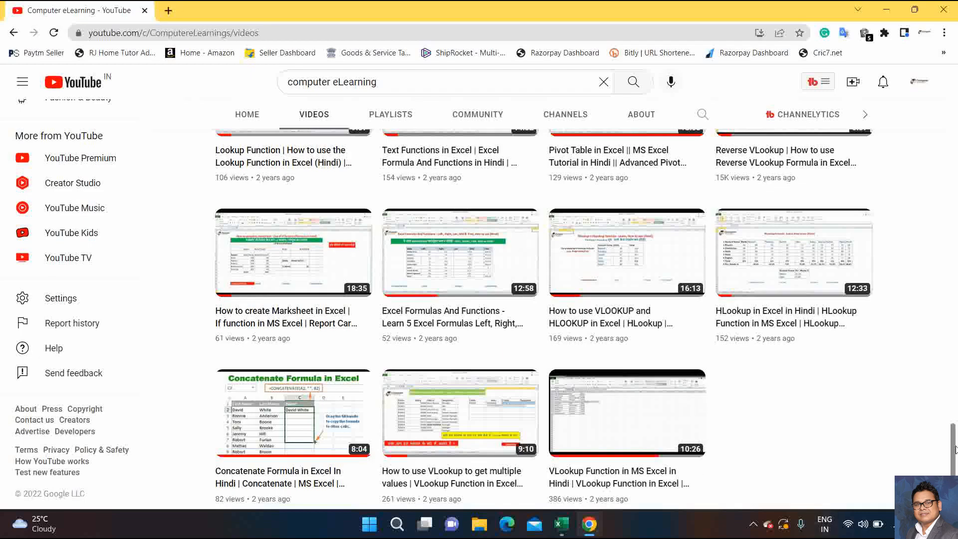
drag(954, 454, 956, 125)
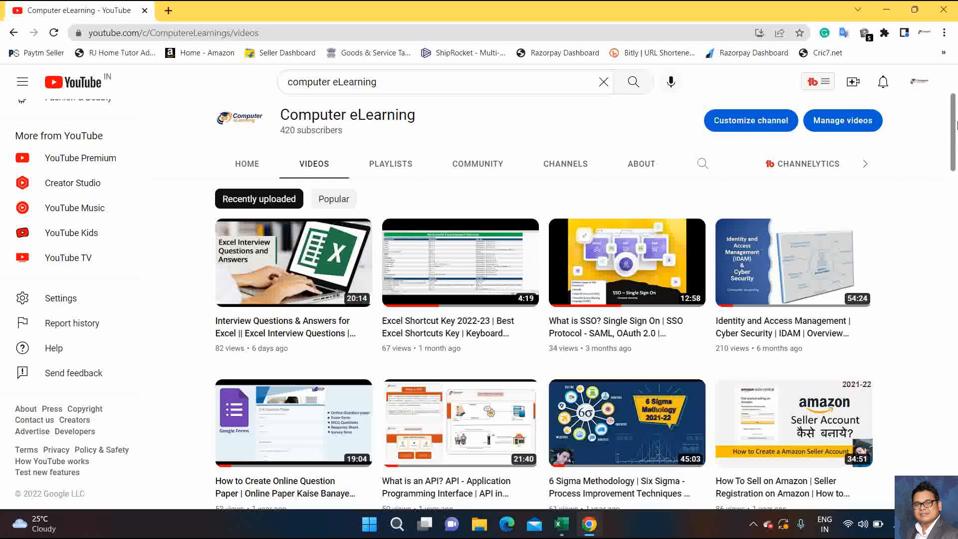